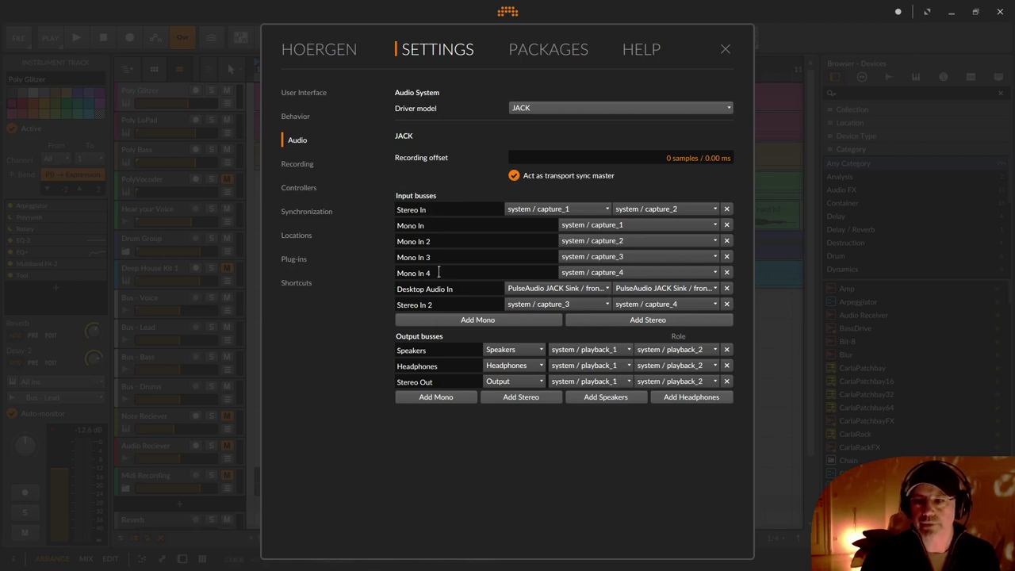
Examine the audio input busses and the Ableton Push 2 controller options, and close the settings.
{"action": "left_click_drag", "start_coordinate": [465, 289], "coordinate": [402, 289]}
{"action": "left_click", "coordinate": [475, 288]}
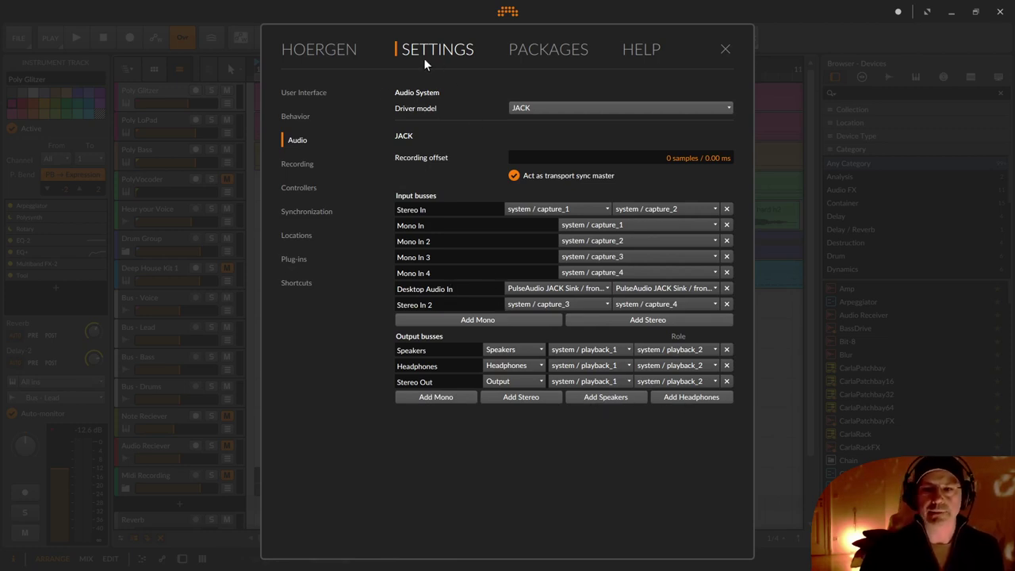
{"action": "left_click", "coordinate": [309, 193]}
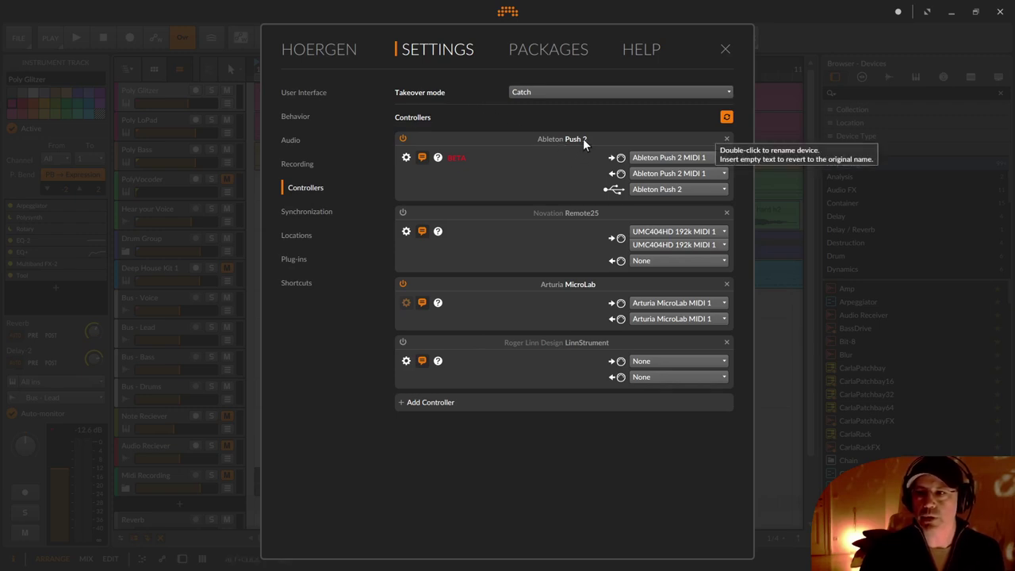
{"action": "left_click", "coordinate": [404, 158]}
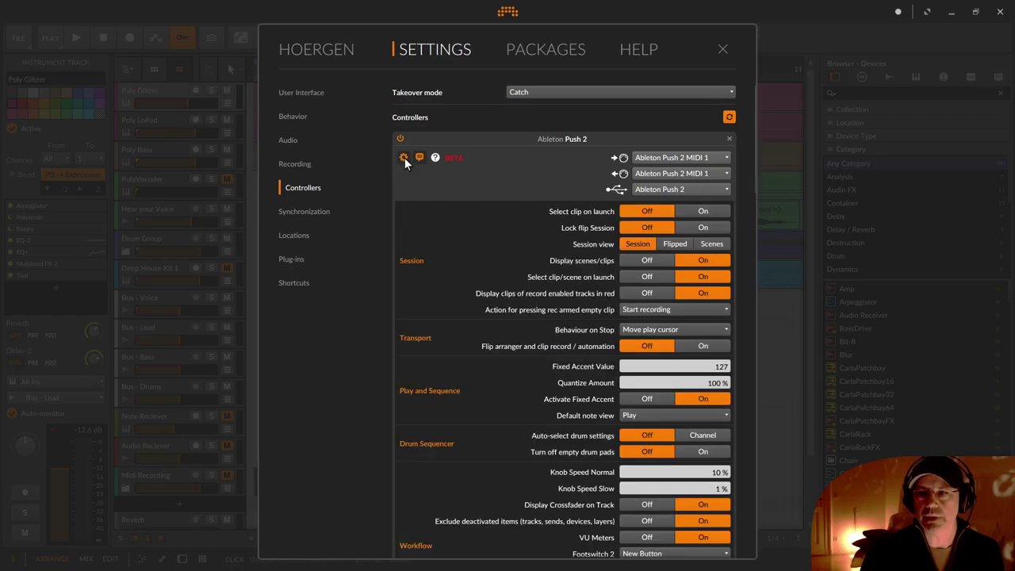
{"action": "scroll", "coordinate": [414, 182], "scroll_direction": "down", "scroll_amount": 5}
{"action": "scroll", "coordinate": [413, 187], "scroll_direction": "down", "scroll_amount": 6}
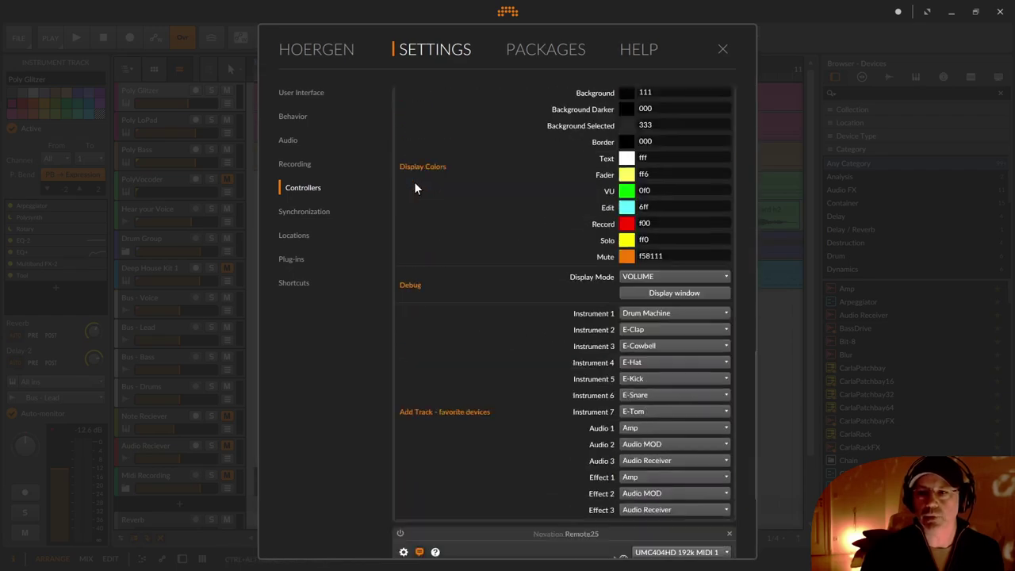
{"action": "scroll", "coordinate": [413, 188], "scroll_direction": "up", "scroll_amount": 4}
{"action": "scroll", "coordinate": [414, 188], "scroll_direction": "up", "scroll_amount": 8}
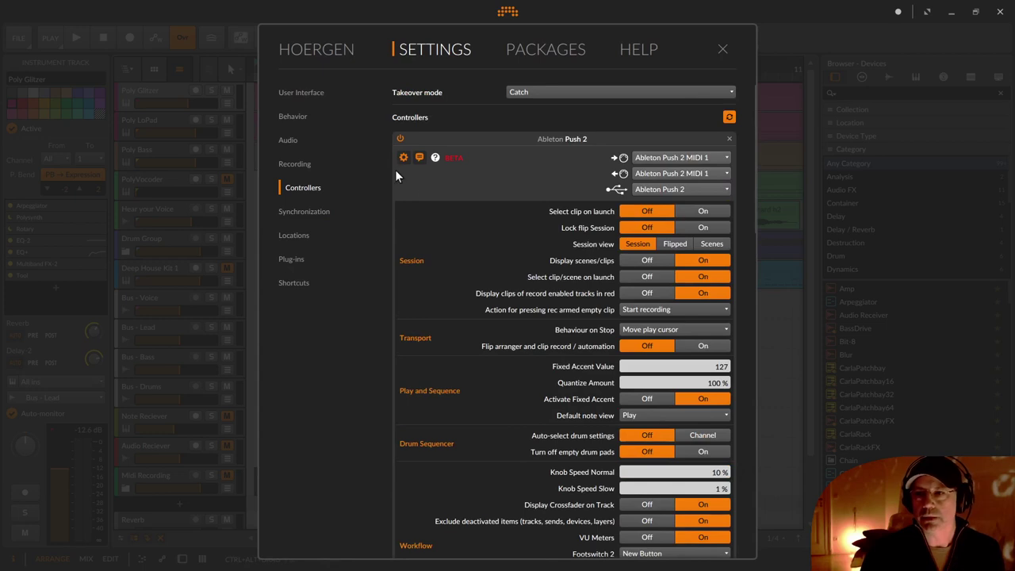
{"action": "left_click", "coordinate": [402, 157]}
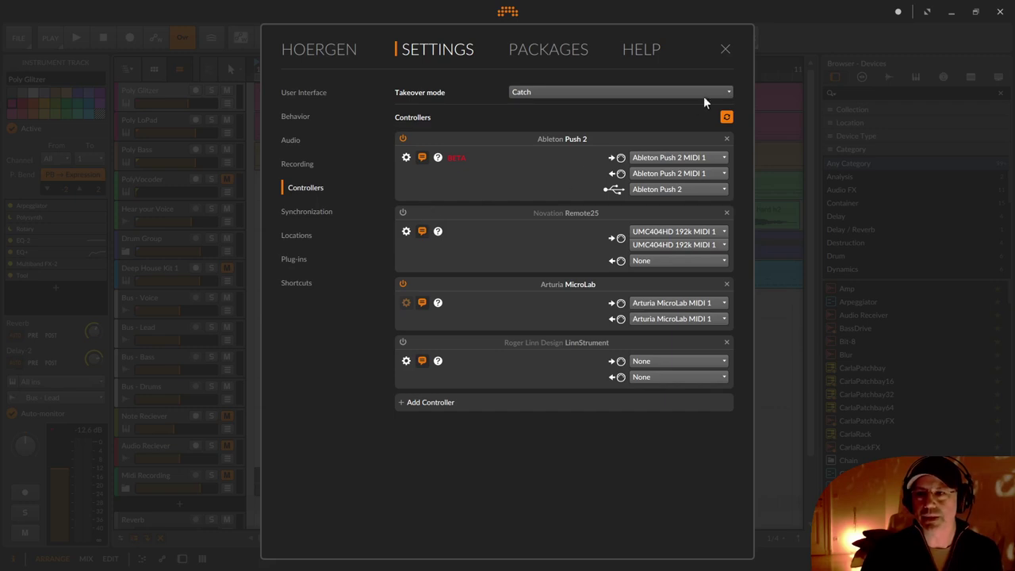
{"action": "left_click", "coordinate": [724, 47]}
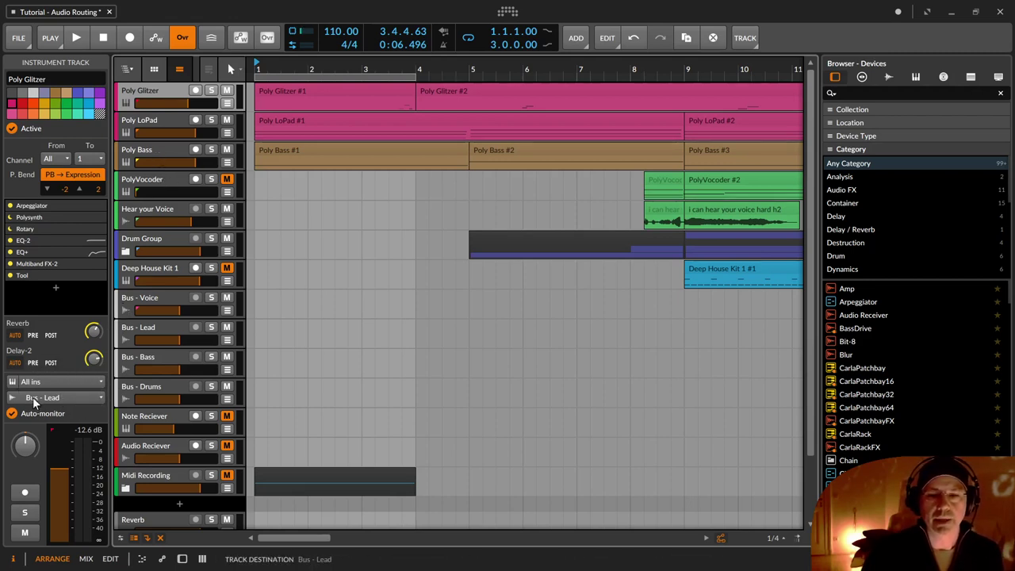
Delete the empty Inst 2 track below the Poly Glitzer track.
{"action": "scroll", "coordinate": [168, 468], "scroll_direction": "down", "scroll_amount": 2}
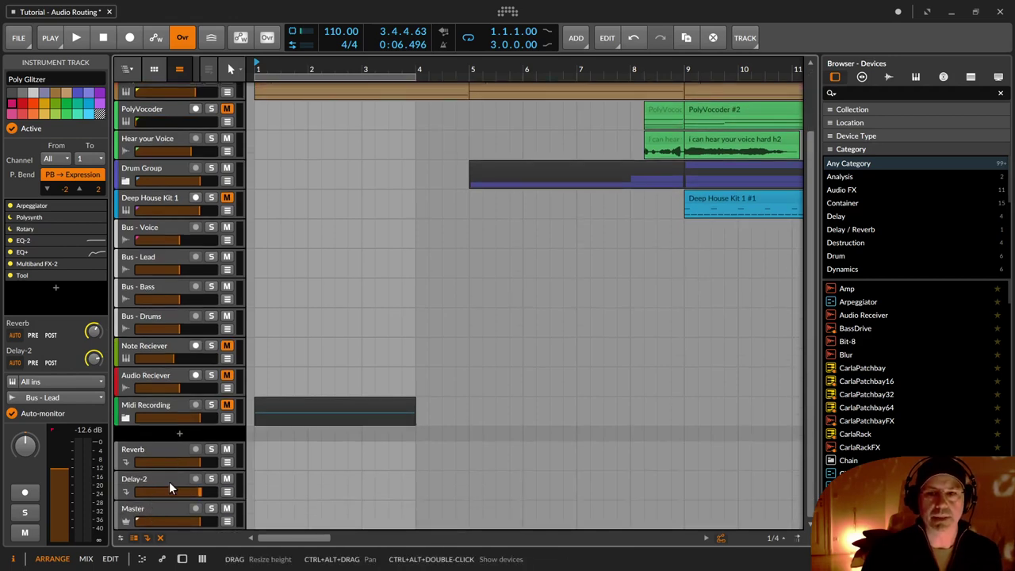
{"action": "scroll", "coordinate": [182, 341], "scroll_direction": "up", "scroll_amount": 1}
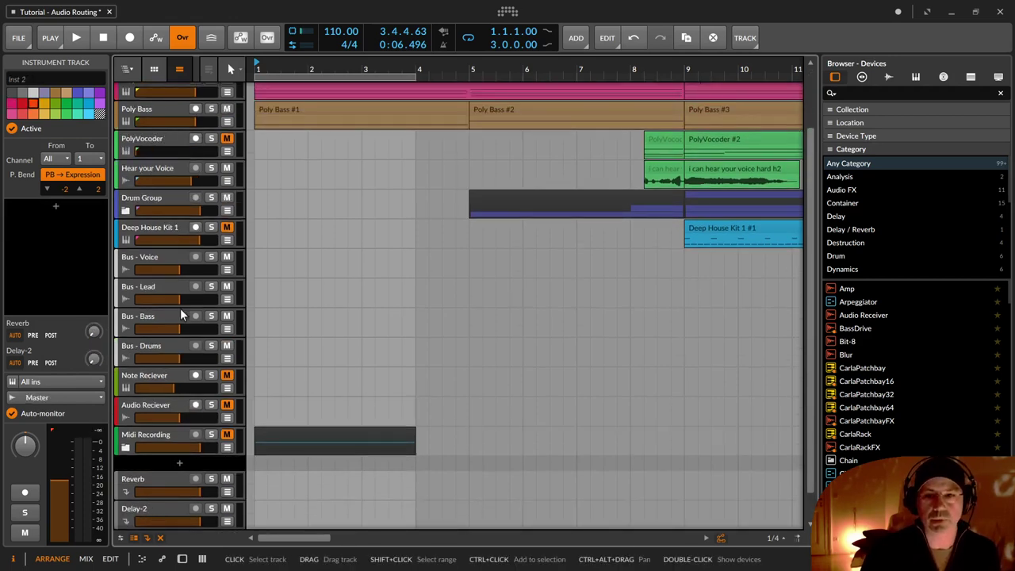
{"action": "scroll", "coordinate": [167, 194], "scroll_direction": "up", "scroll_amount": 2}
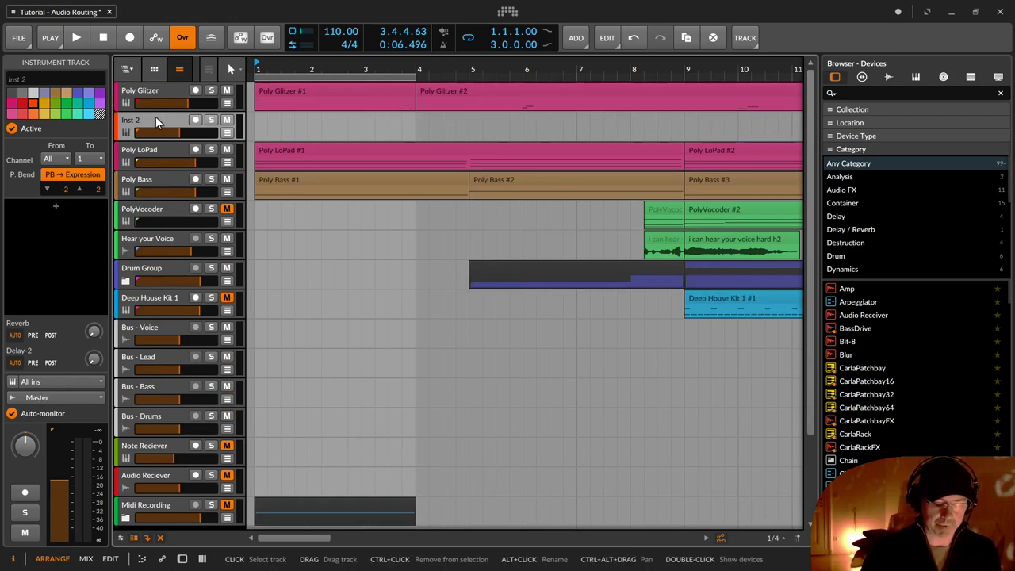
{"action": "key", "text": "Delete"}
Examine the note inputs available as sources for the Poly Glitzer track.
{"action": "left_click", "coordinate": [158, 91]}
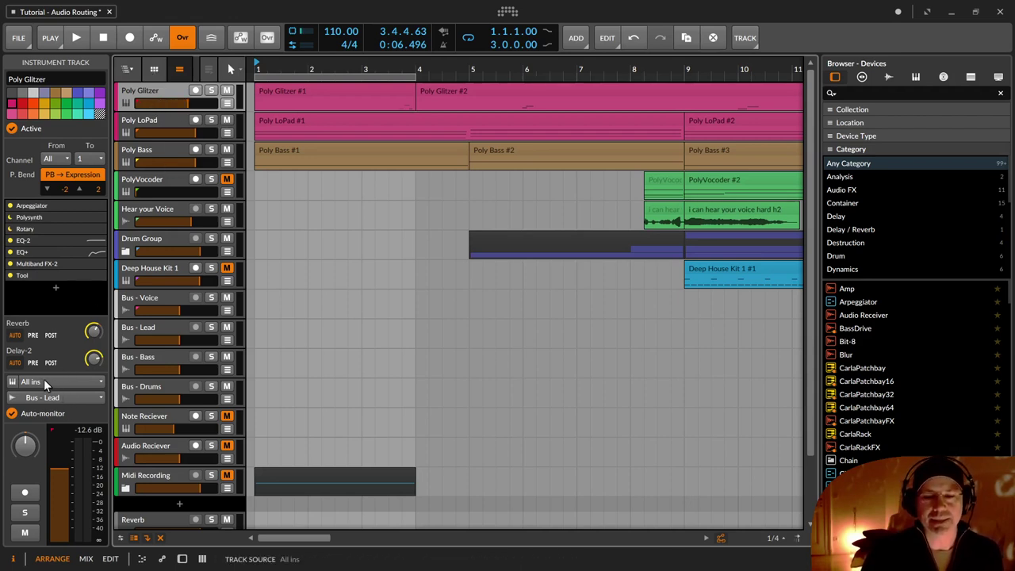
{"action": "left_click", "coordinate": [67, 379]}
{"action": "mouse_move", "coordinate": [69, 382]}
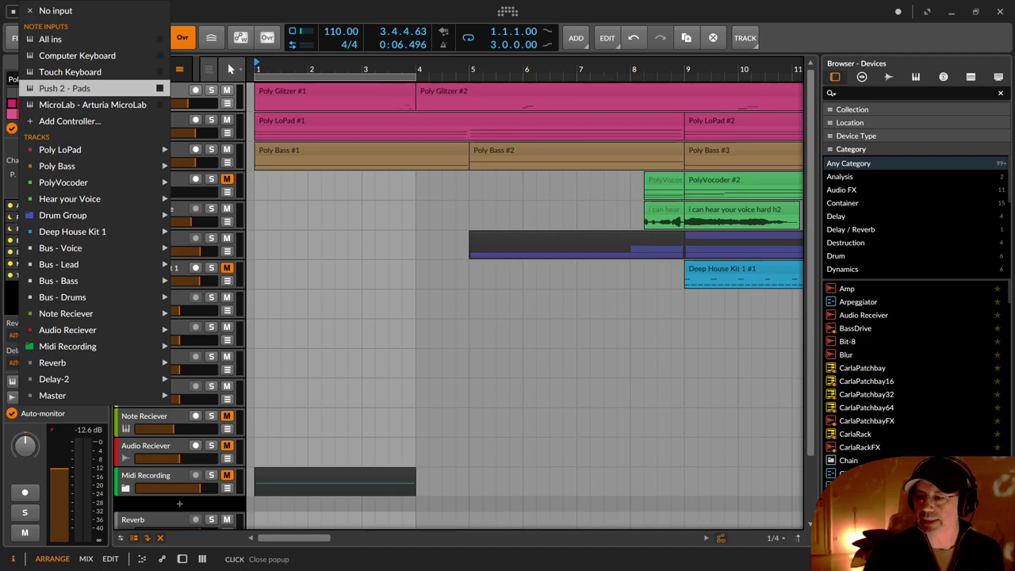
Record-arm the Poly Glitzer track, play test notes on the onscreen keyboard, and hide the keyboard.
{"action": "left_click", "coordinate": [997, 559]}
{"action": "left_click", "coordinate": [997, 559]}
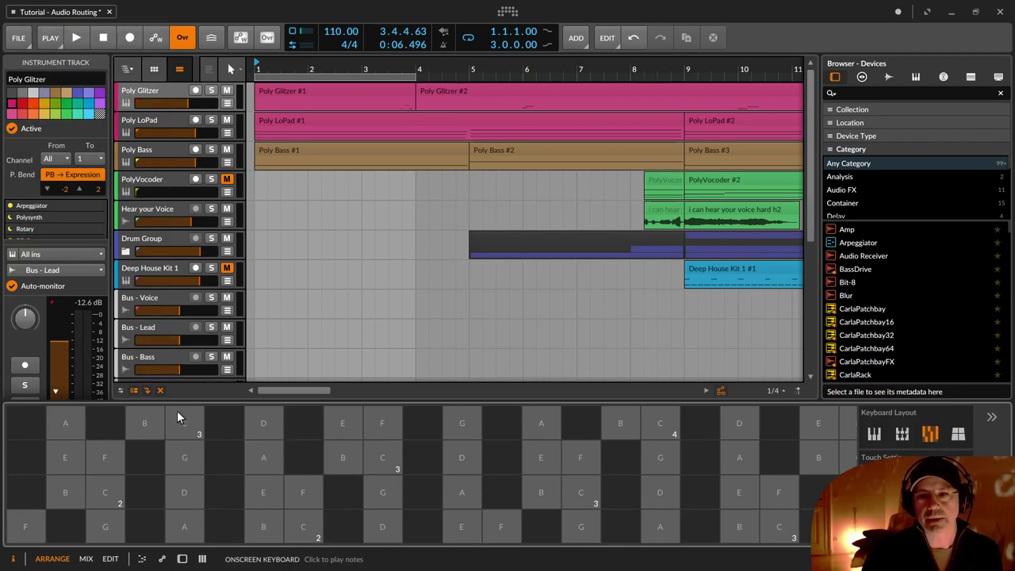
{"action": "left_click", "coordinate": [195, 89]}
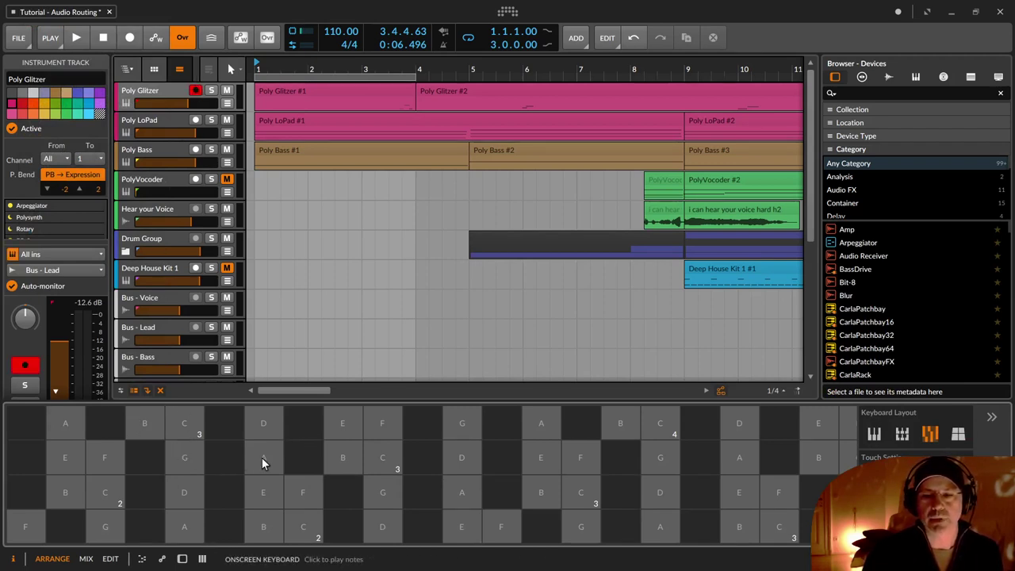
{"action": "left_click_drag", "start_coordinate": [261, 458], "coordinate": [351, 523]}
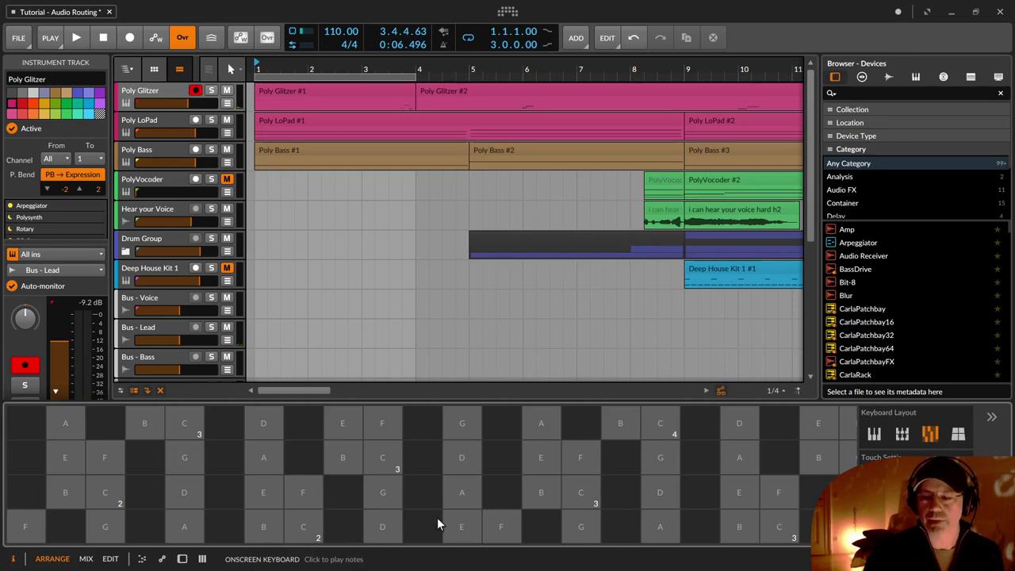
{"action": "left_click", "coordinate": [983, 558]}
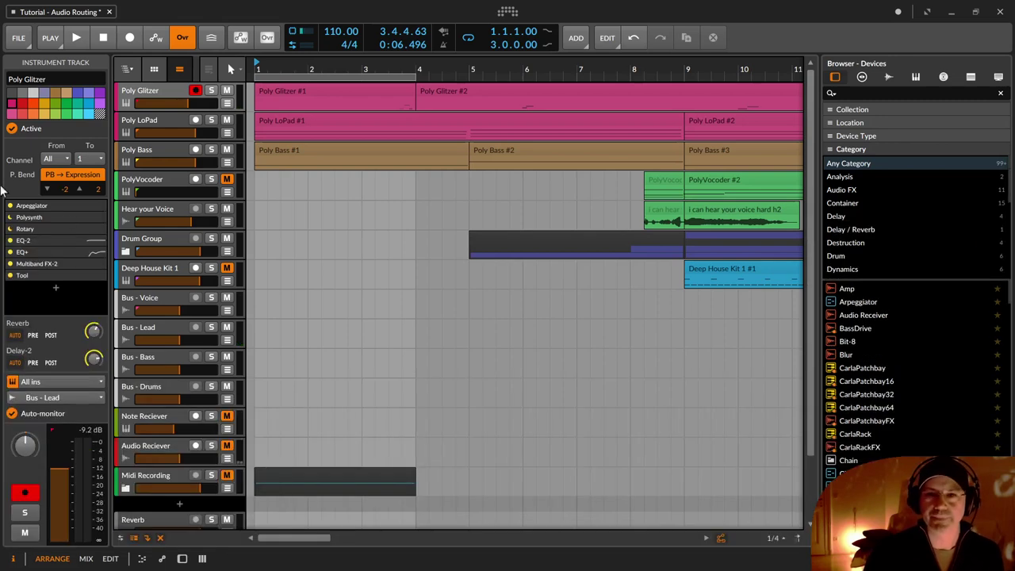
Examine which other tracks can serve as the note source for Poly Glitzer, leaving the source on All ins.
{"action": "left_click", "coordinate": [67, 382]}
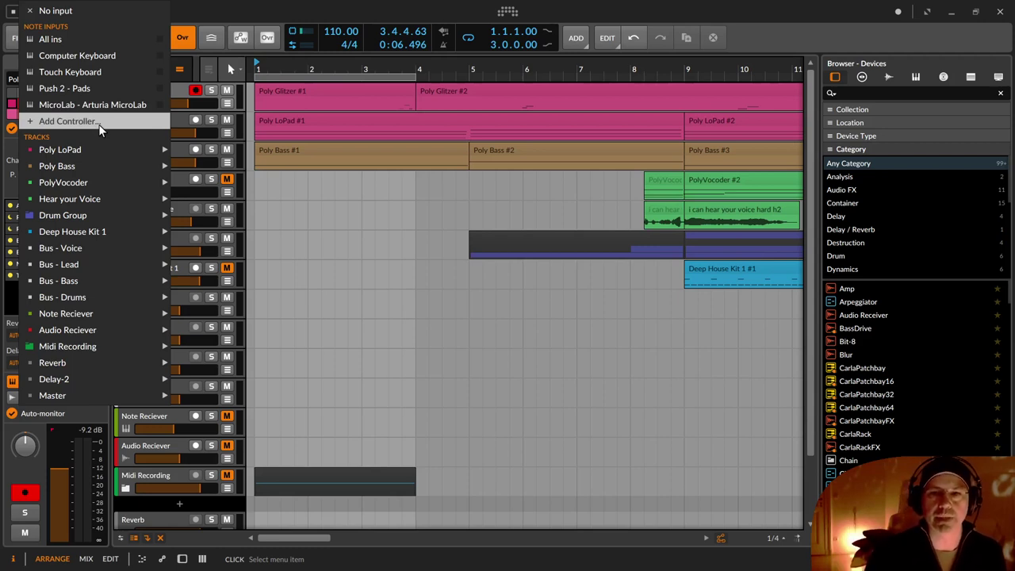
{"action": "mouse_move", "coordinate": [43, 148]}
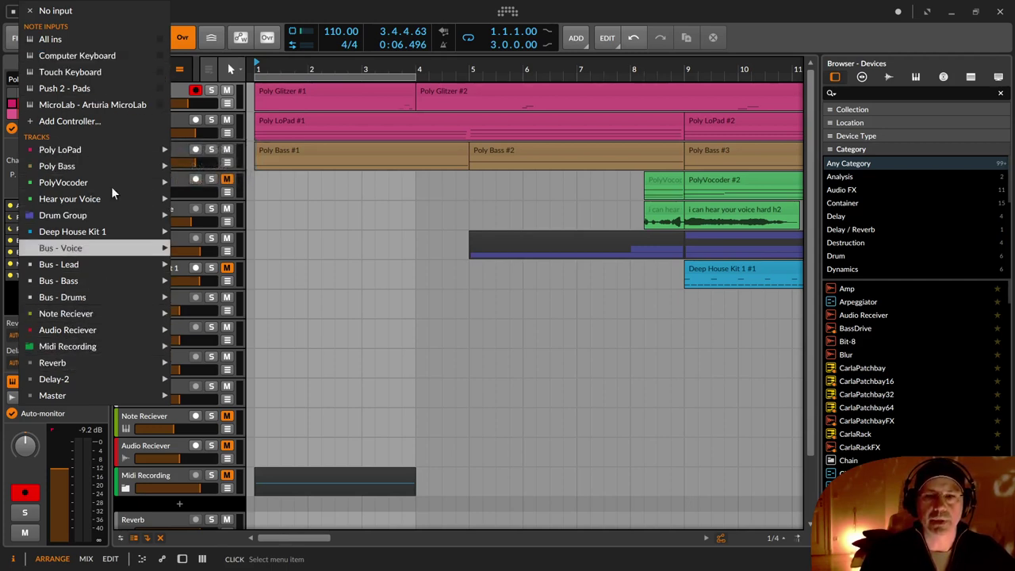
{"action": "left_click", "coordinate": [364, 349]}
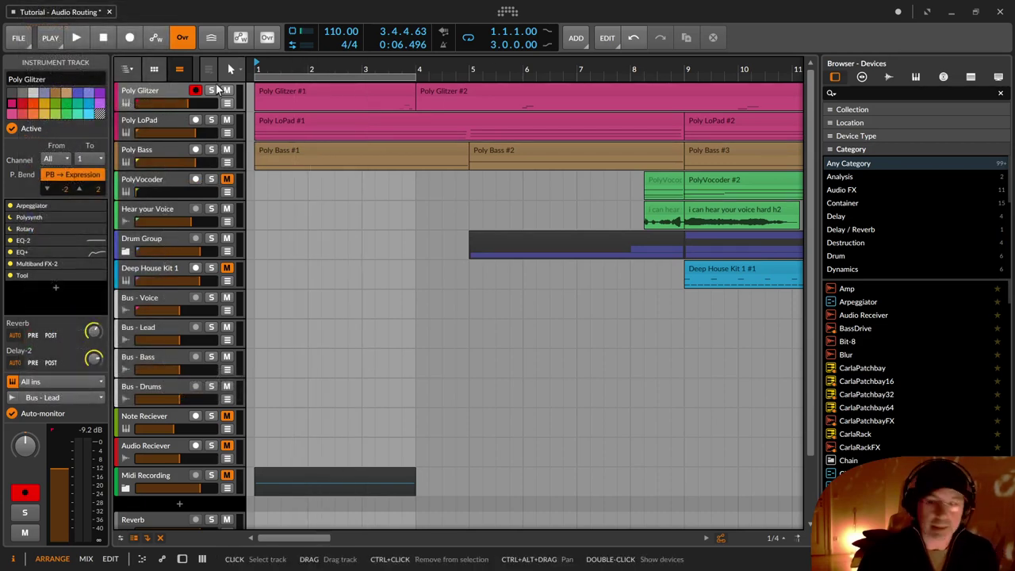
Add an audio track below Poly Glitzer and select it.
{"action": "left_click", "coordinate": [586, 40]}
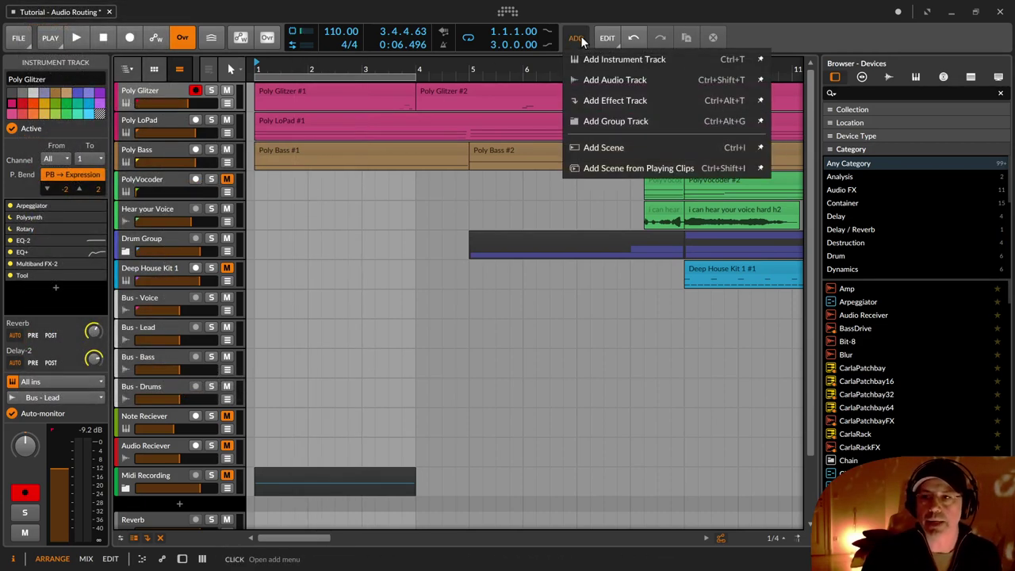
{"action": "left_click", "coordinate": [615, 81]}
{"action": "left_click", "coordinate": [150, 122]}
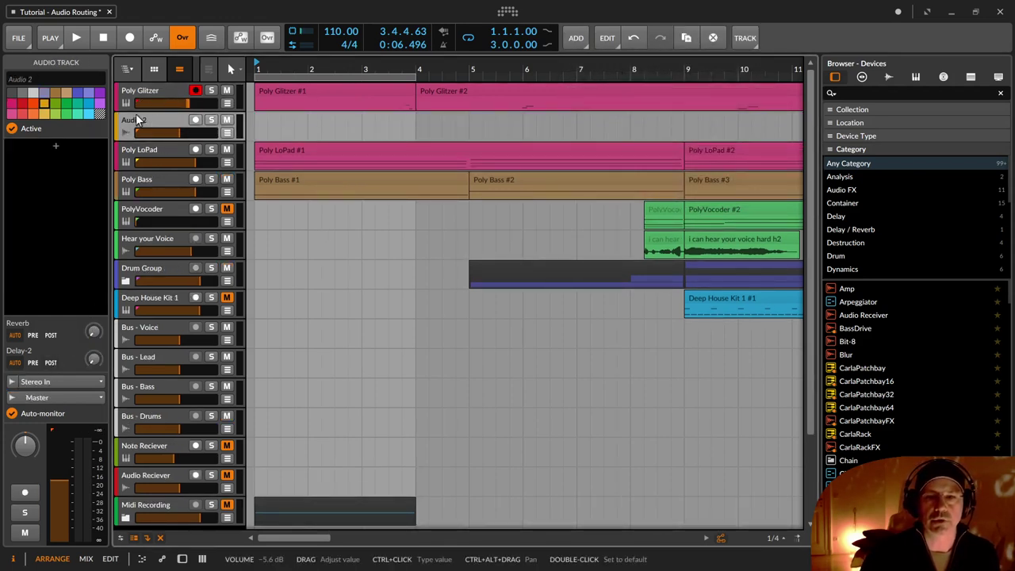
Examine the new audio track's possible input sources, including Poly Glitzer's pre, post and device outputs, without changing the source.
{"action": "left_click", "coordinate": [75, 381]}
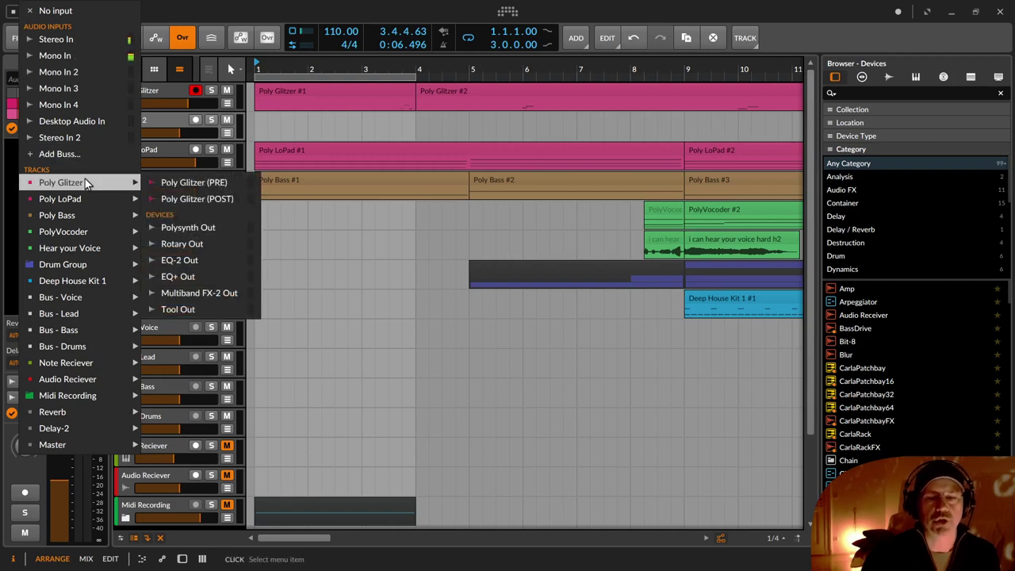
{"action": "mouse_move", "coordinate": [87, 181]}
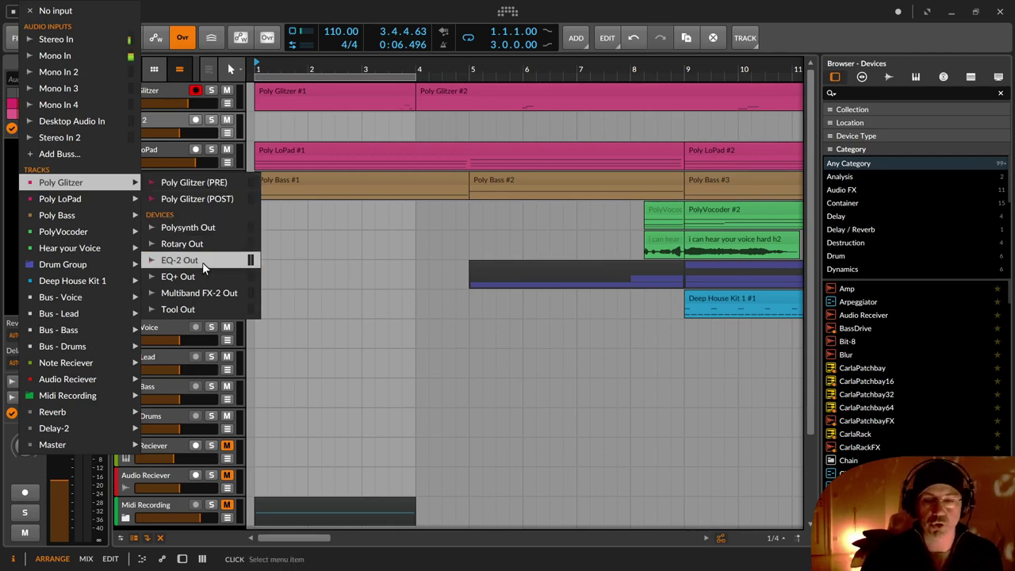
{"action": "left_click", "coordinate": [183, 100]}
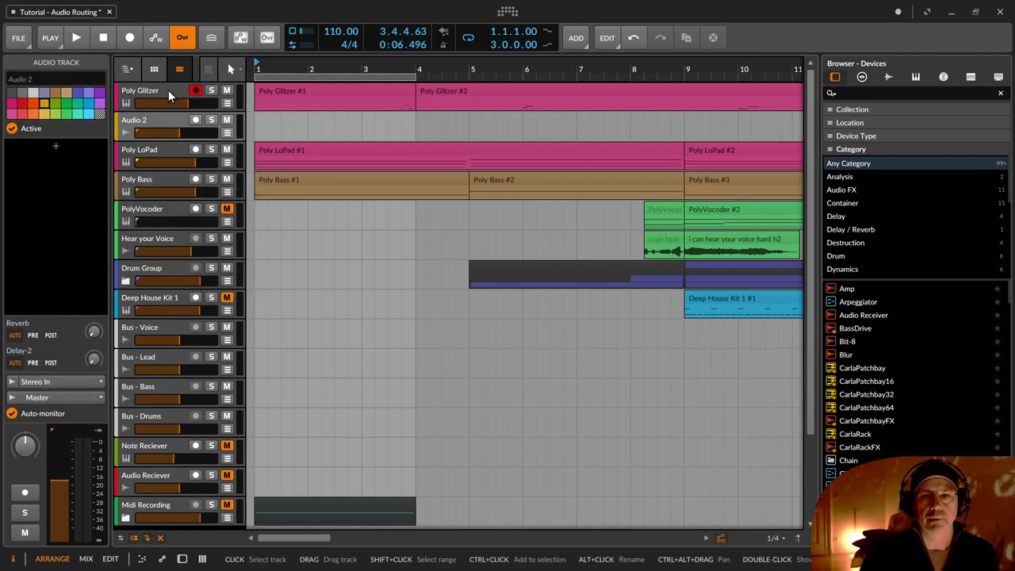
Compare the input source and monitor settings of the Poly Glitzer and Audio 2 tracks.
{"action": "left_click", "coordinate": [168, 89]}
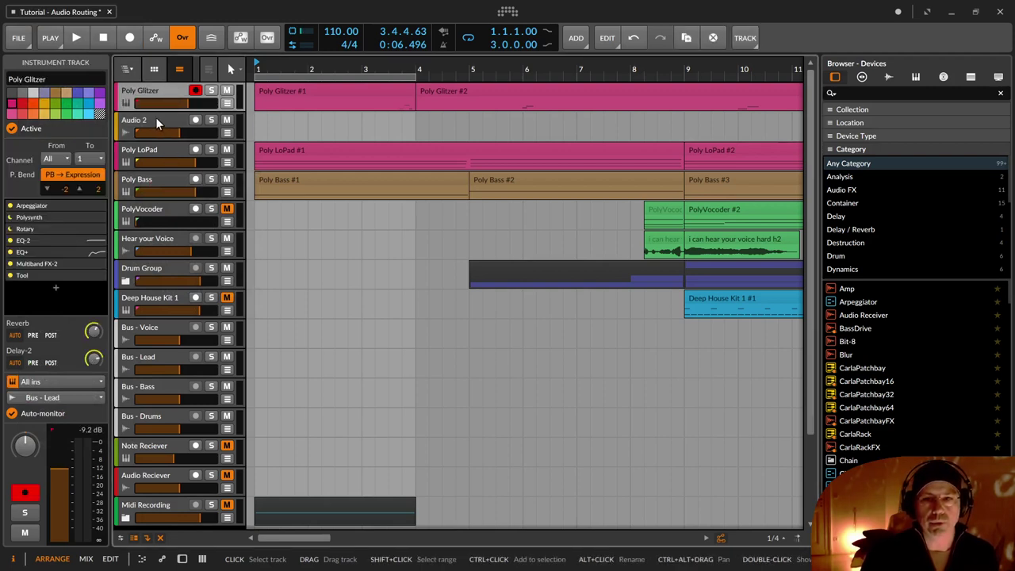
{"action": "left_click", "coordinate": [155, 117]}
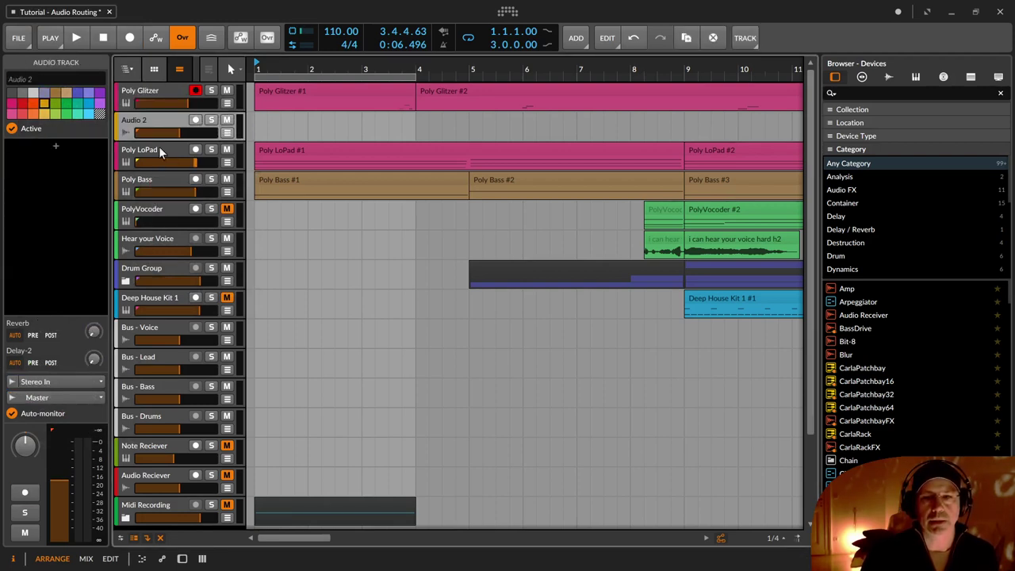
{"action": "left_click", "coordinate": [156, 91]}
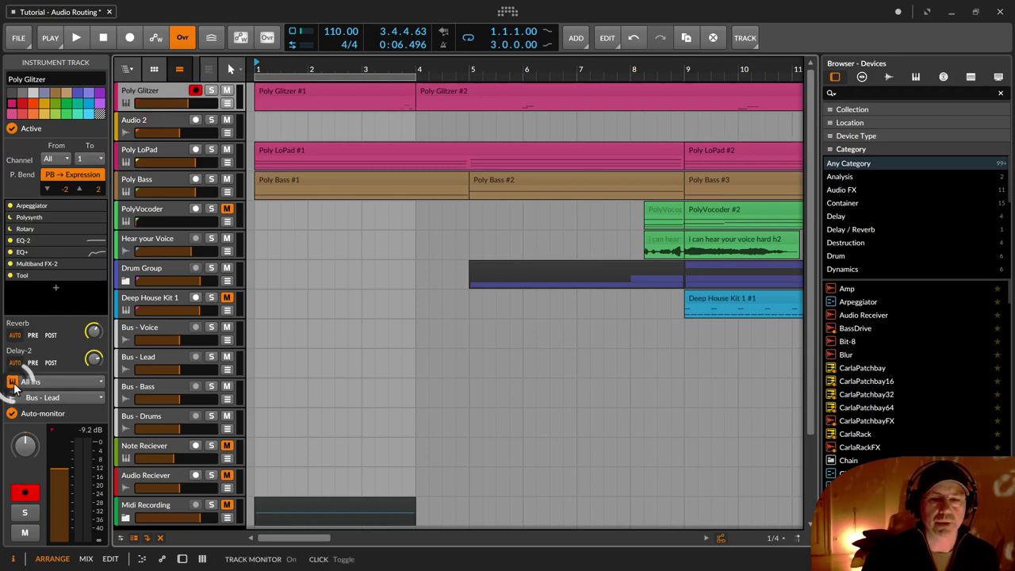
Turn on input monitoring for Stereo In on the Audio 2 track and switch it off again.
{"action": "left_click", "coordinate": [162, 119]}
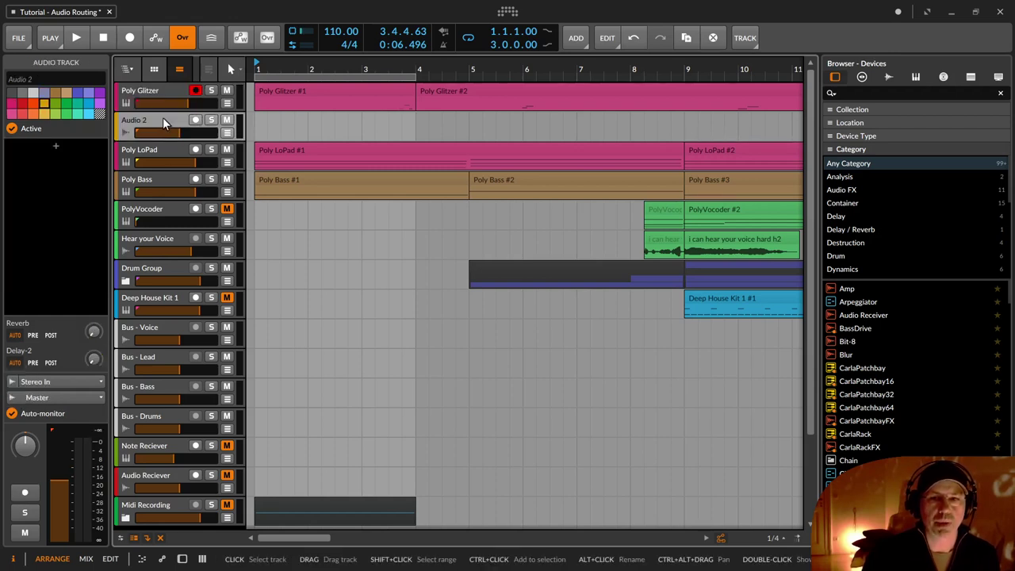
{"action": "left_click", "coordinate": [12, 382]}
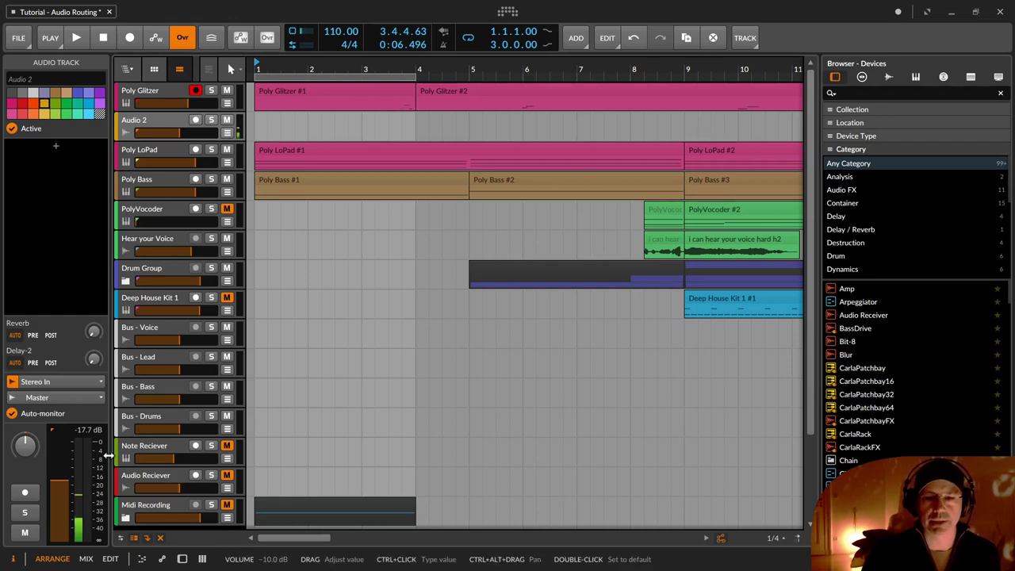
{"action": "left_click", "coordinate": [12, 383]}
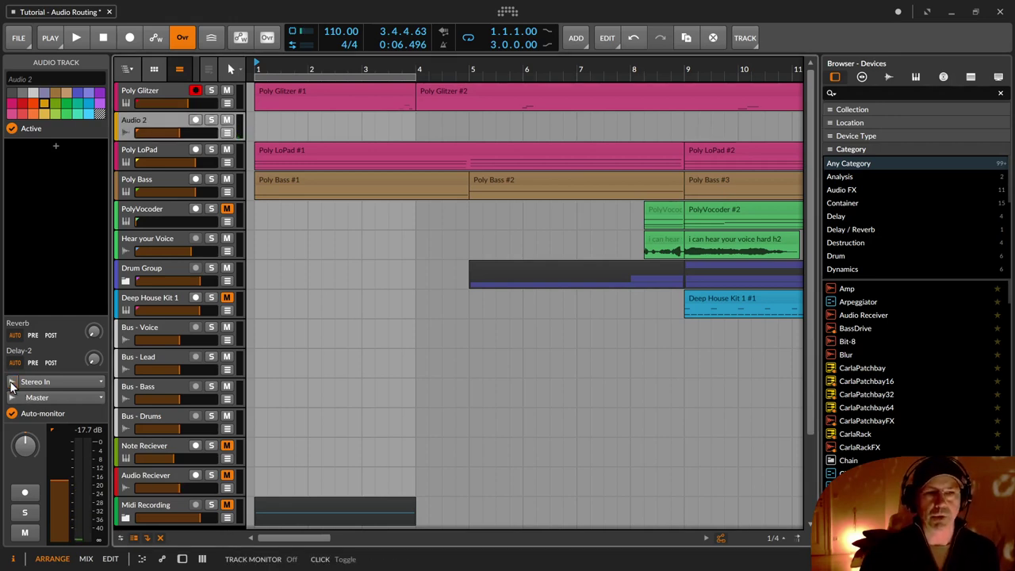
Toggle record arm on the Poly Glitzer track to demonstrate auto-monitoring, leaving the track disarmed.
{"action": "left_click", "coordinate": [161, 92]}
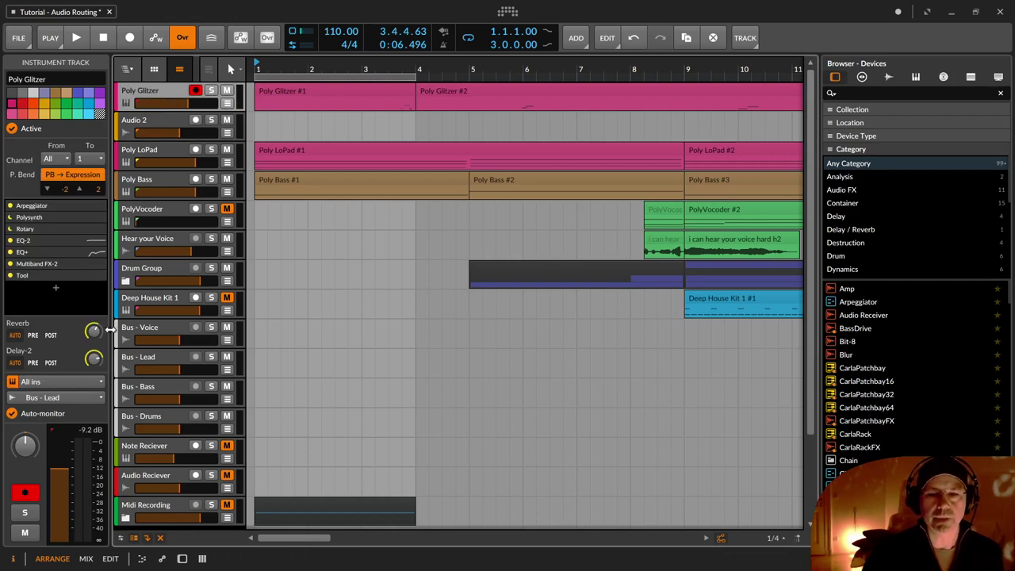
{"action": "left_click", "coordinate": [11, 383]}
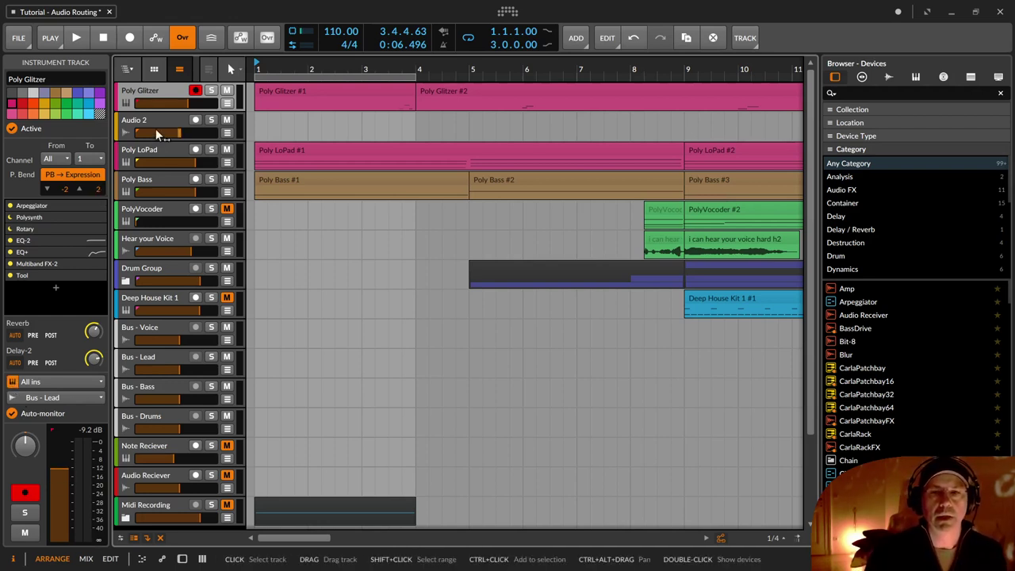
{"action": "left_click", "coordinate": [195, 91]}
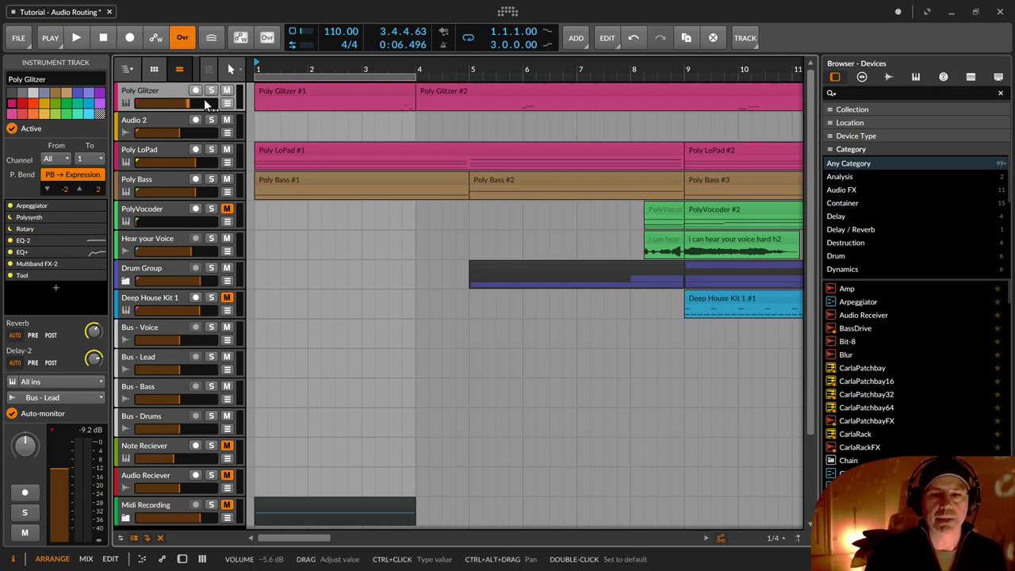
{"action": "left_click", "coordinate": [197, 91]}
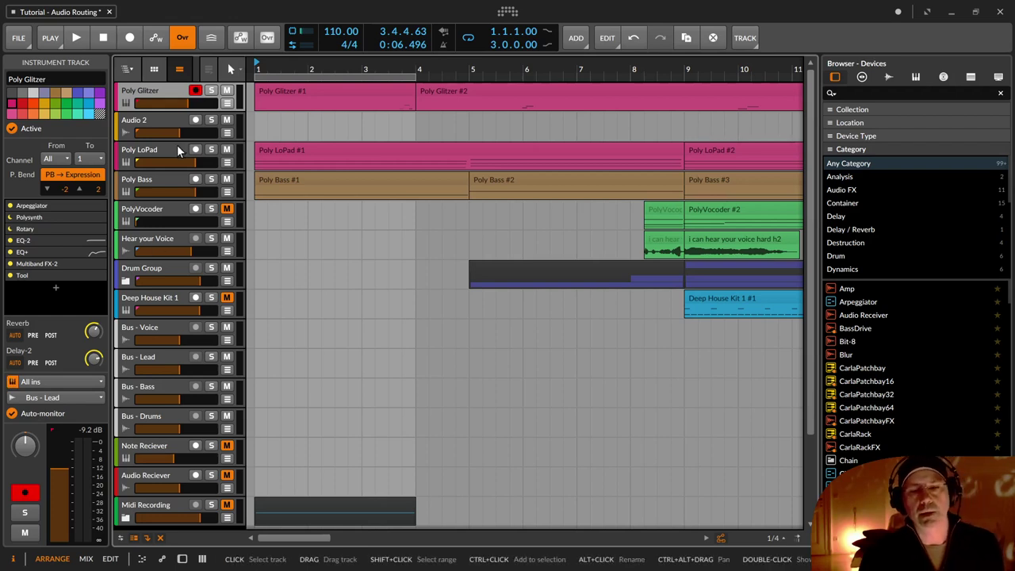
{"action": "left_click", "coordinate": [195, 91]}
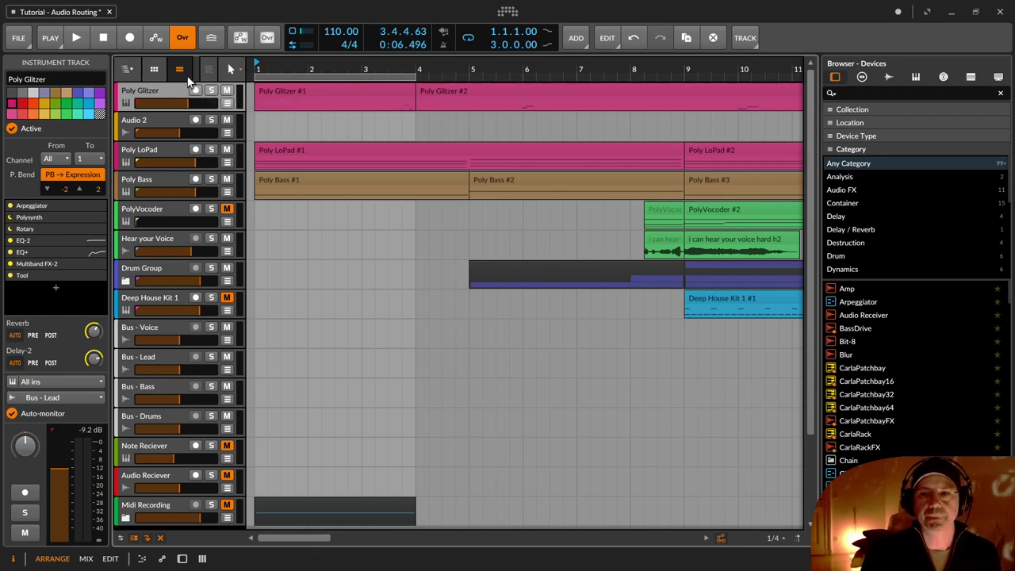
Toggle record arm on the Audio 2 track on and off, and delete the track.
{"action": "left_click", "coordinate": [172, 115]}
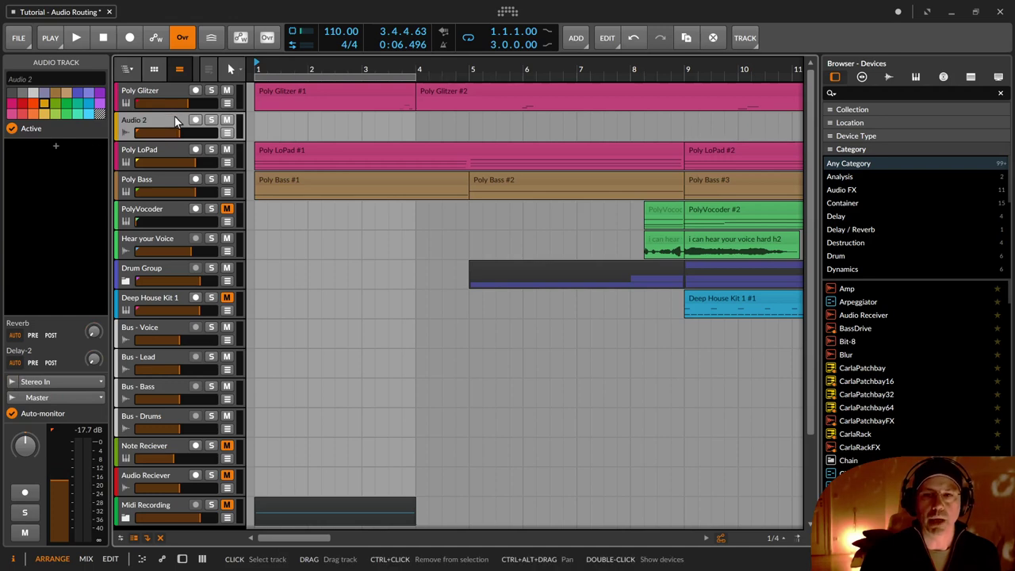
{"action": "left_click", "coordinate": [195, 120]}
{"action": "left_click", "coordinate": [195, 121]}
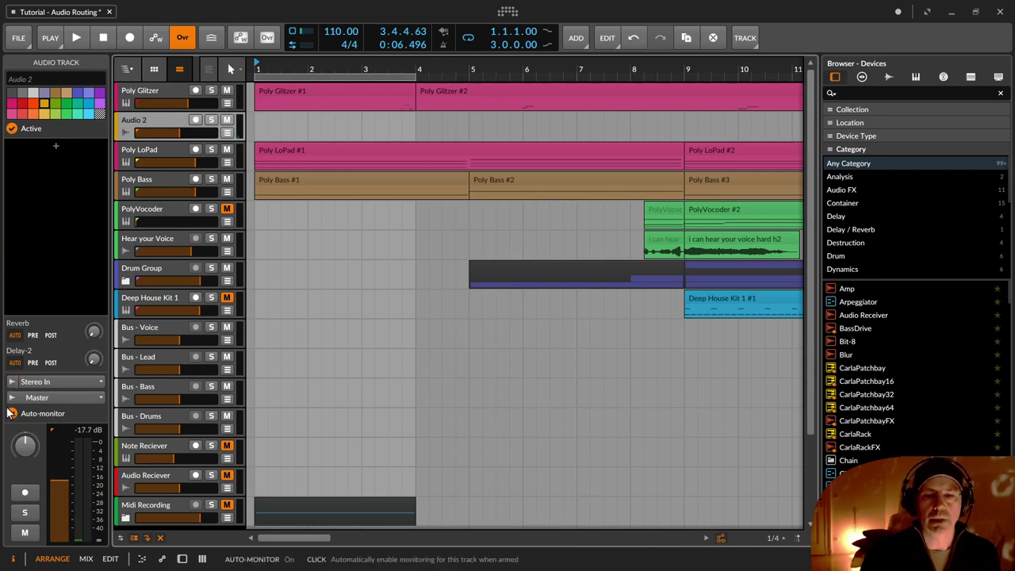
{"action": "left_click", "coordinate": [14, 383]}
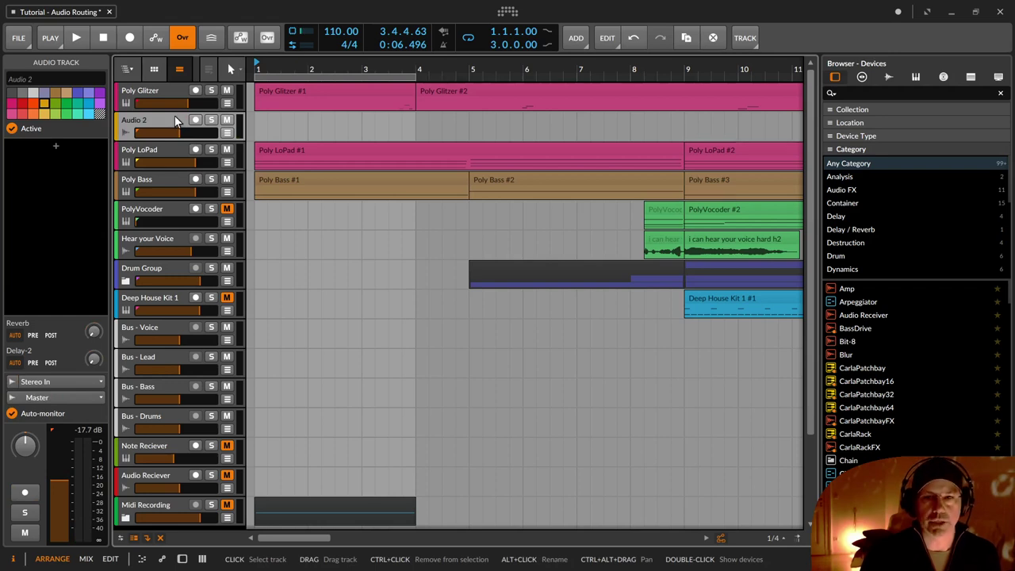
{"action": "key", "text": "Delete"}
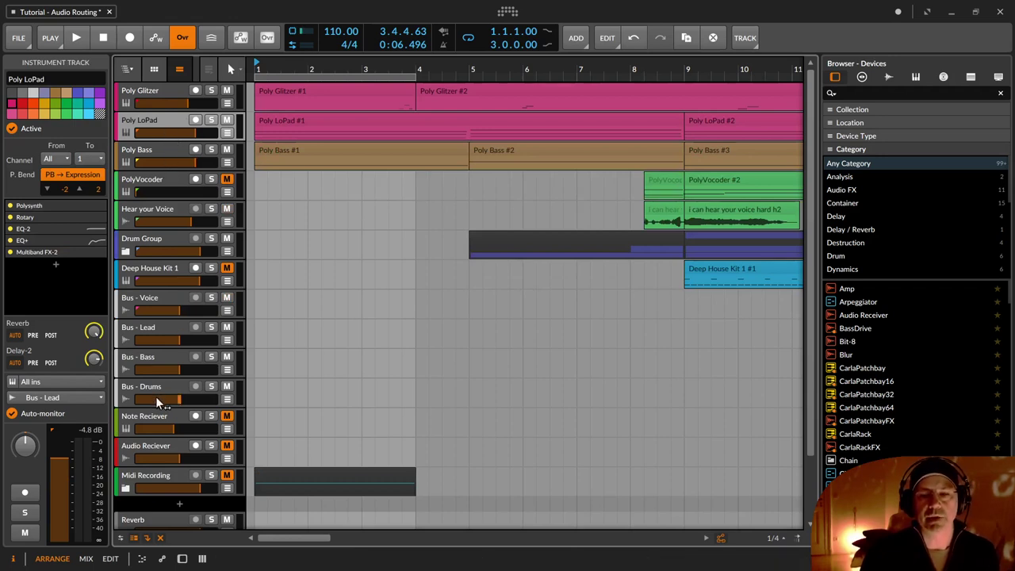
Examine the output routing of the Reverb effect track and the Master track's available output destinations without changing them.
{"action": "scroll", "coordinate": [156, 398], "scroll_direction": "down", "scroll_amount": 3}
{"action": "left_click", "coordinate": [140, 452]}
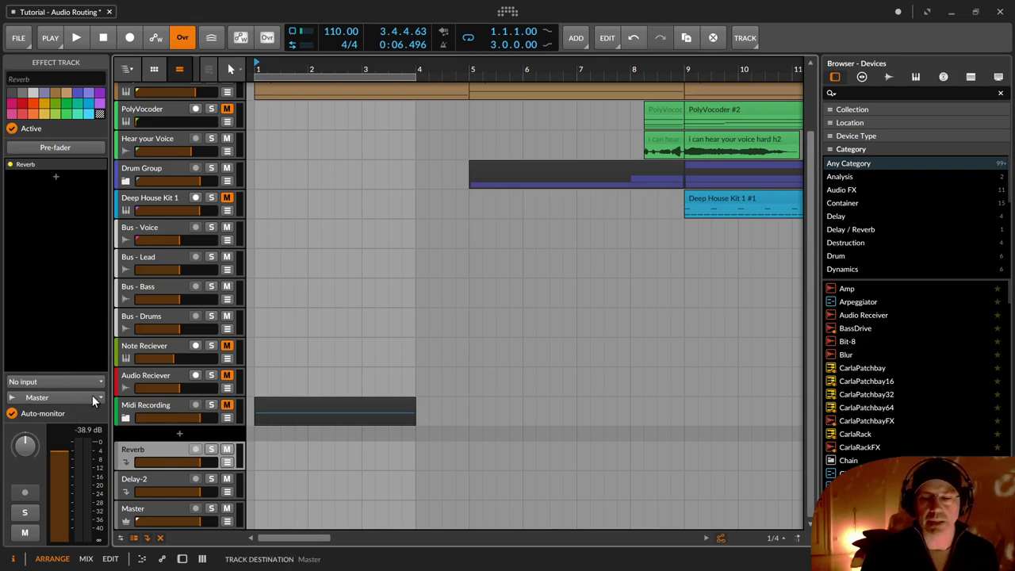
{"action": "left_click", "coordinate": [168, 508]}
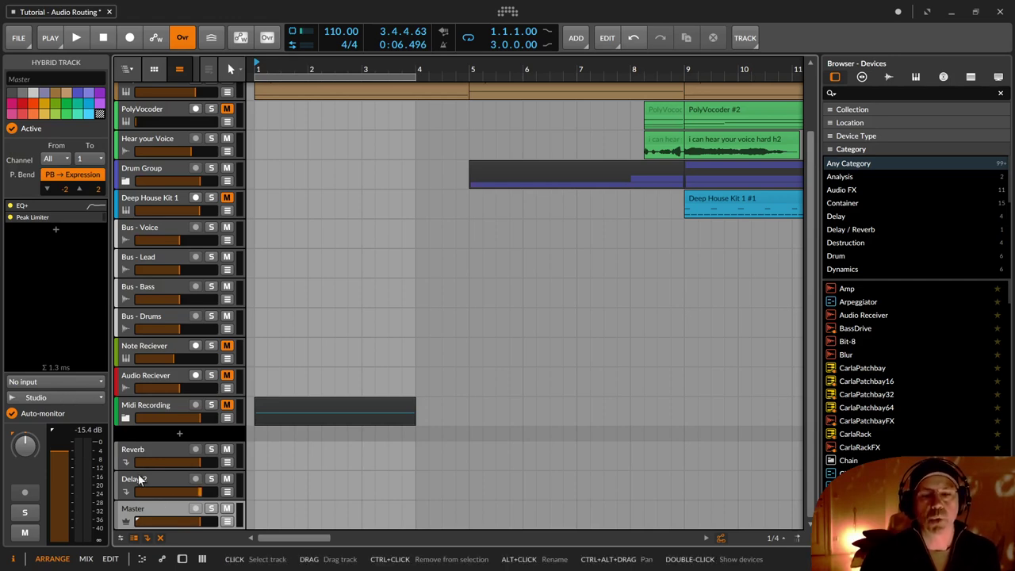
{"action": "left_click", "coordinate": [62, 398]}
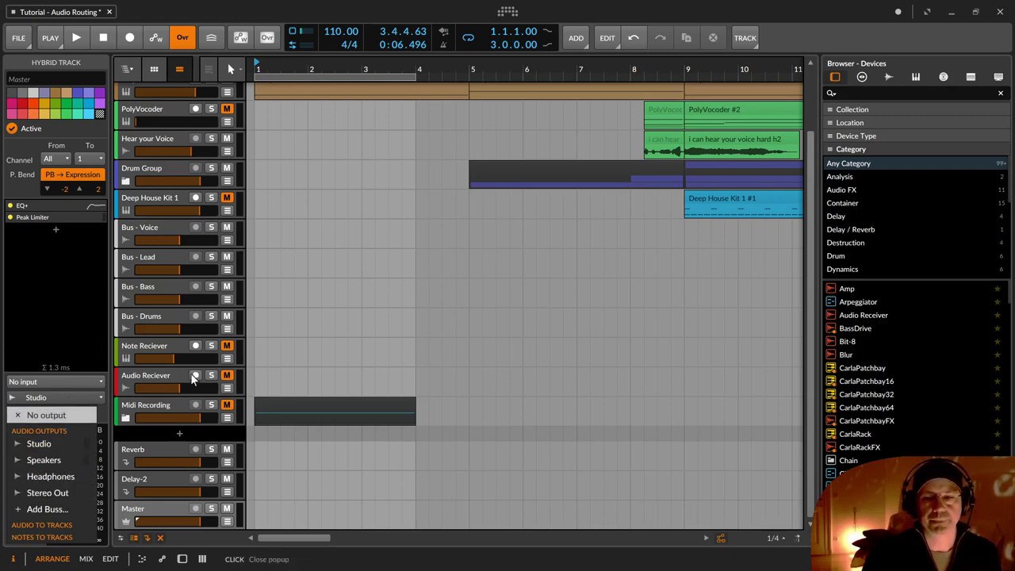
{"action": "left_click", "coordinate": [149, 519]}
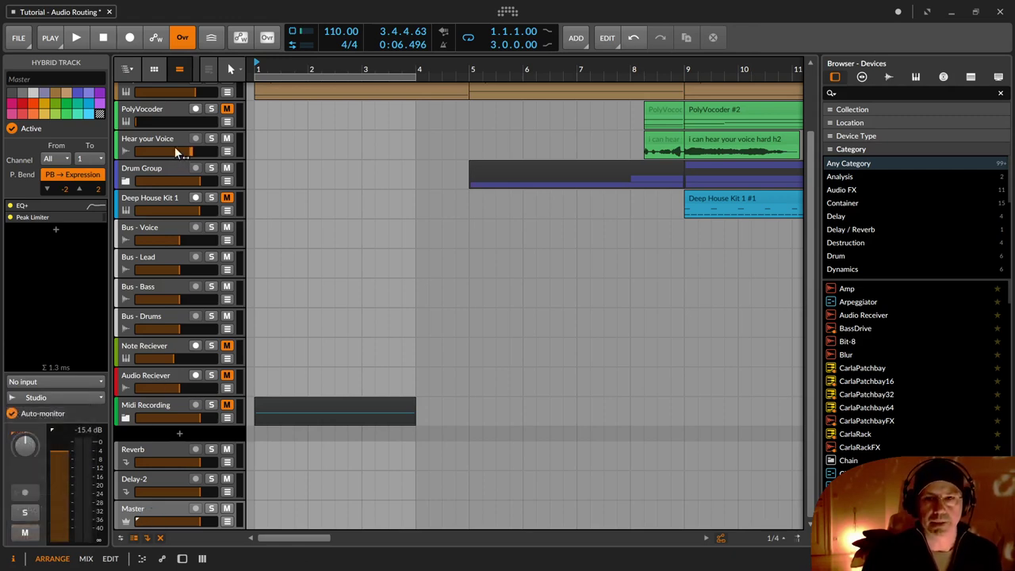
Compare the output routing of the Poly Glitzer, Poly LoPad and Bus - Lead tracks.
{"action": "scroll", "coordinate": [151, 190], "scroll_direction": "up", "scroll_amount": 3}
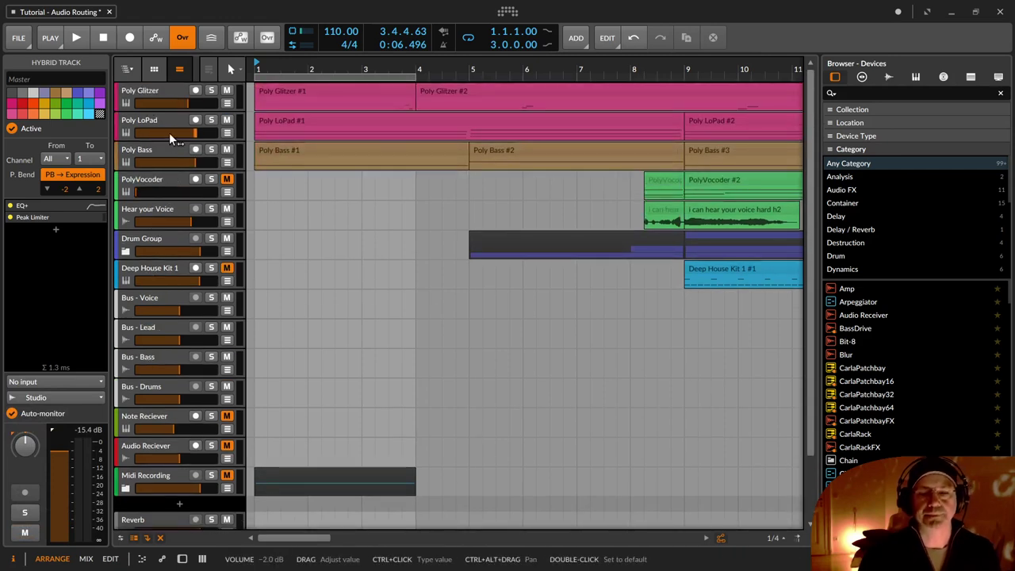
{"action": "left_click", "coordinate": [171, 92]}
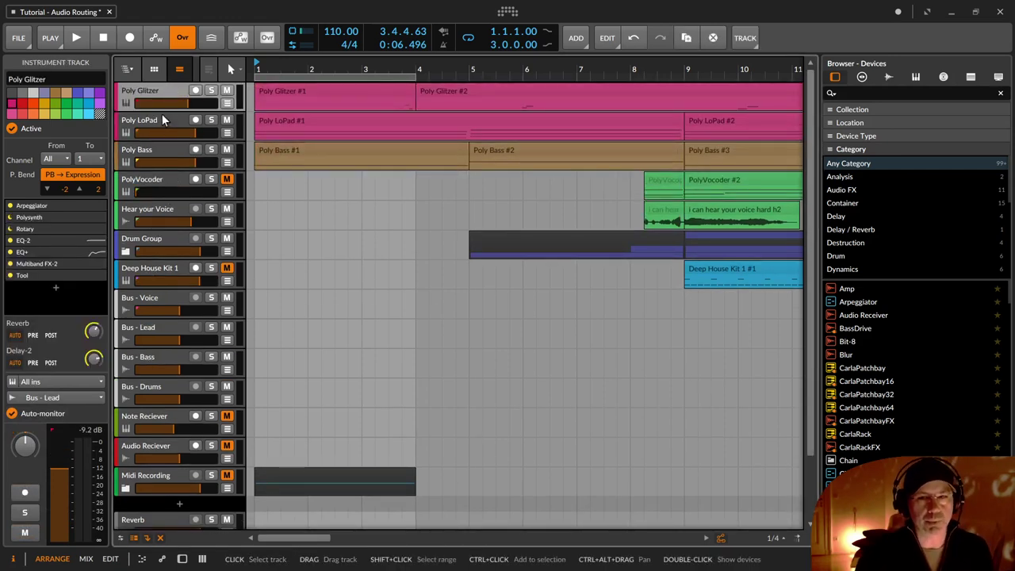
{"action": "left_click", "coordinate": [160, 119]}
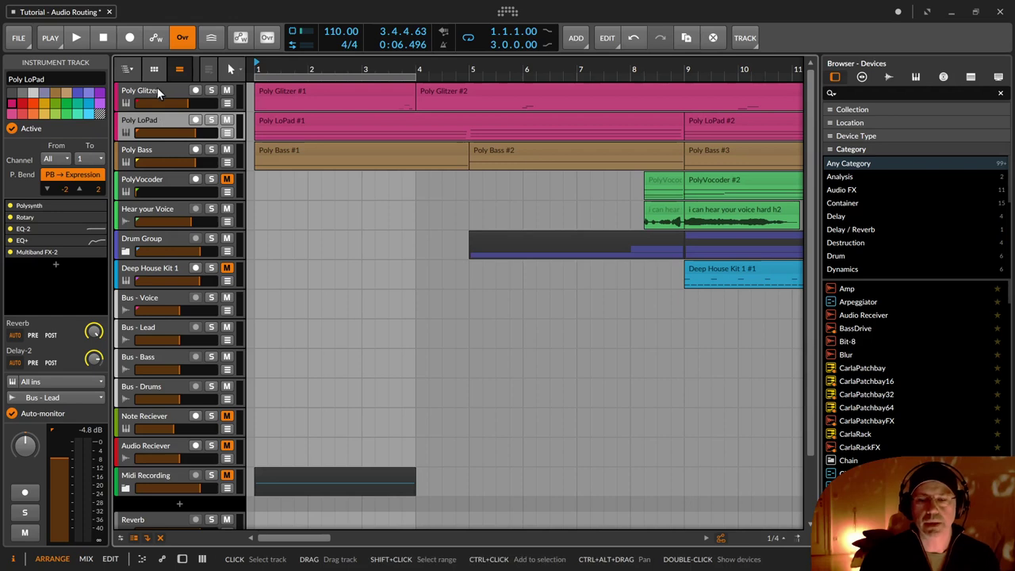
{"action": "left_click", "coordinate": [157, 89]}
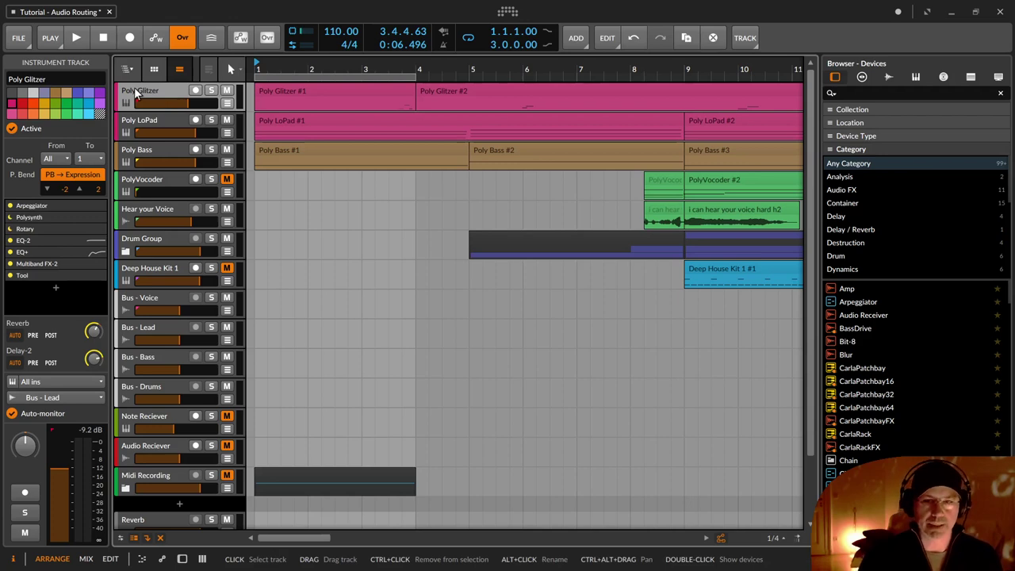
{"action": "scroll", "coordinate": [208, 389], "scroll_direction": "down", "scroll_amount": 3}
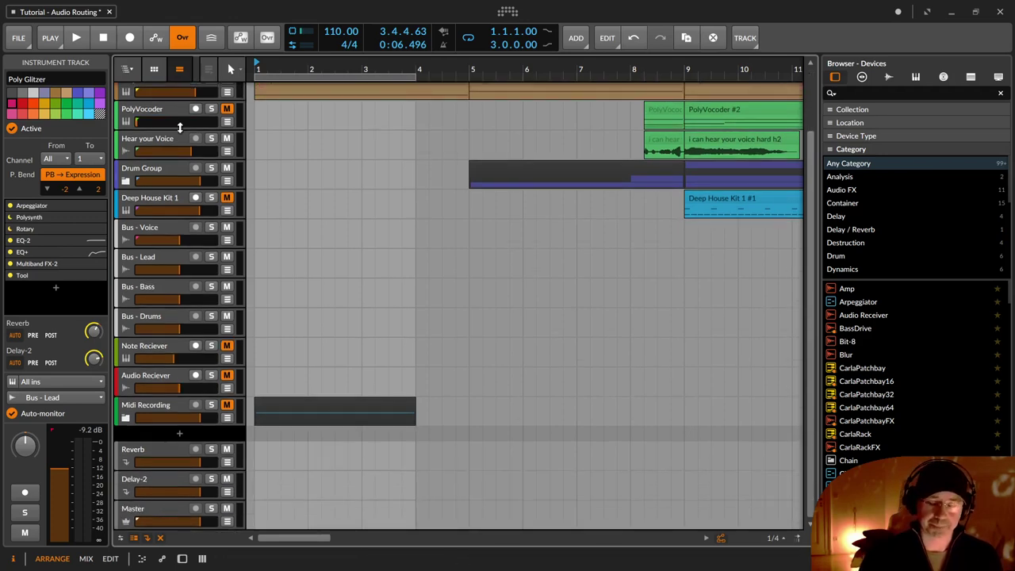
{"action": "scroll", "coordinate": [180, 135], "scroll_direction": "up", "scroll_amount": 3}
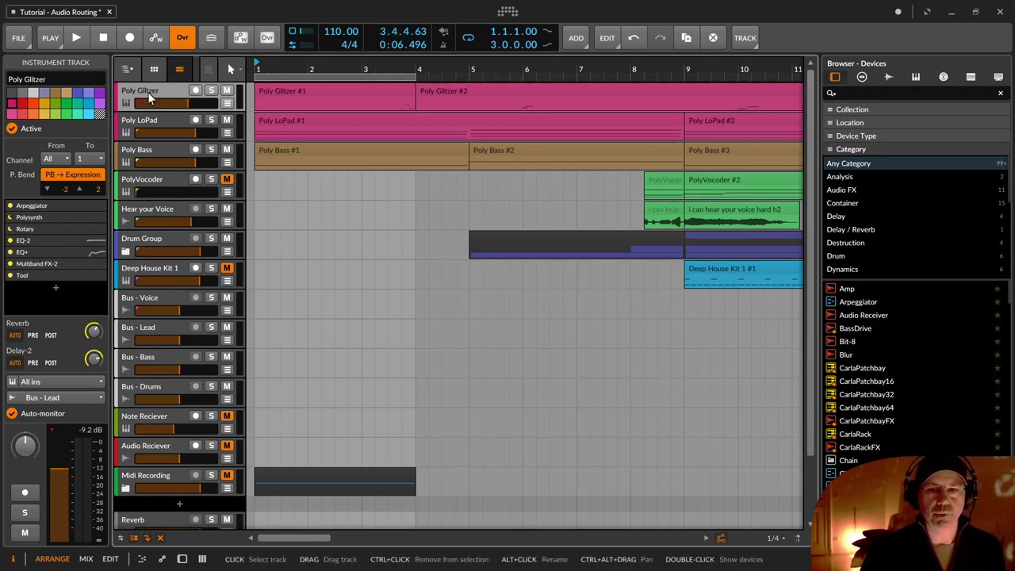
{"action": "left_click", "coordinate": [142, 332]}
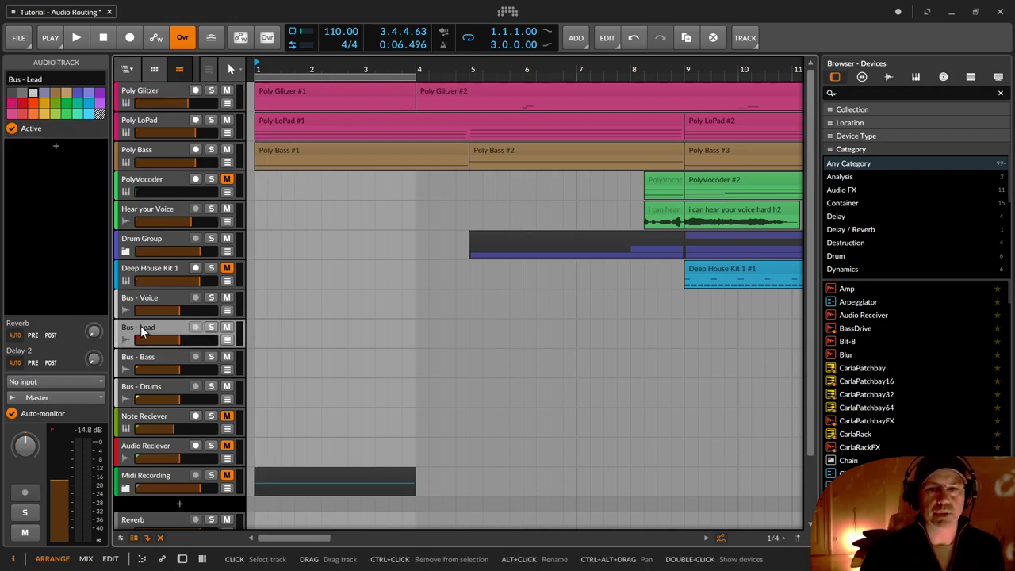
Group the Poly Glitzer and Poly LoPad tracks and compare the output routing of Poly Glitzer and the new group track.
{"action": "left_click", "coordinate": [165, 123]}
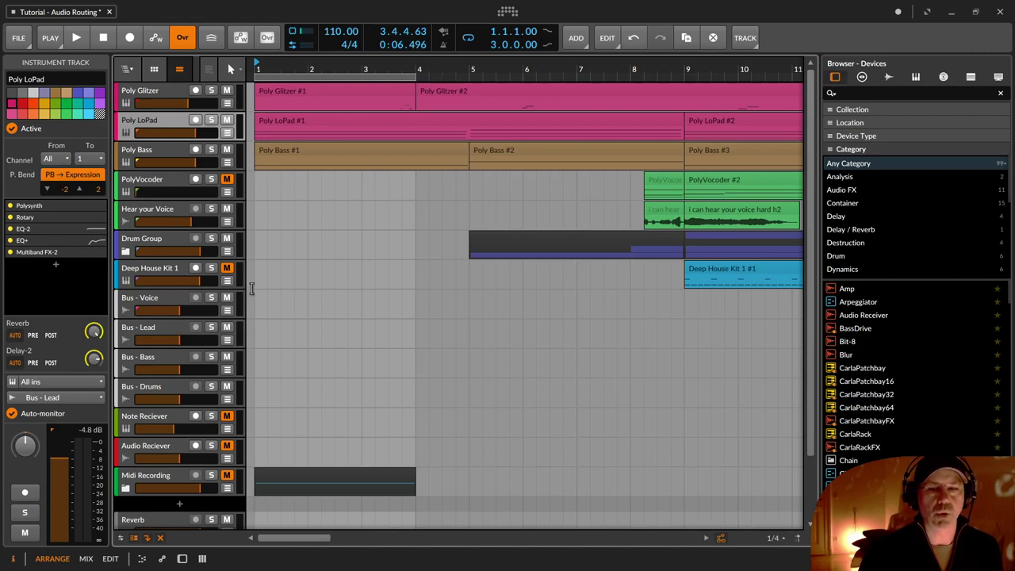
{"action": "left_click", "coordinate": [158, 93], "text": "ctrl"}
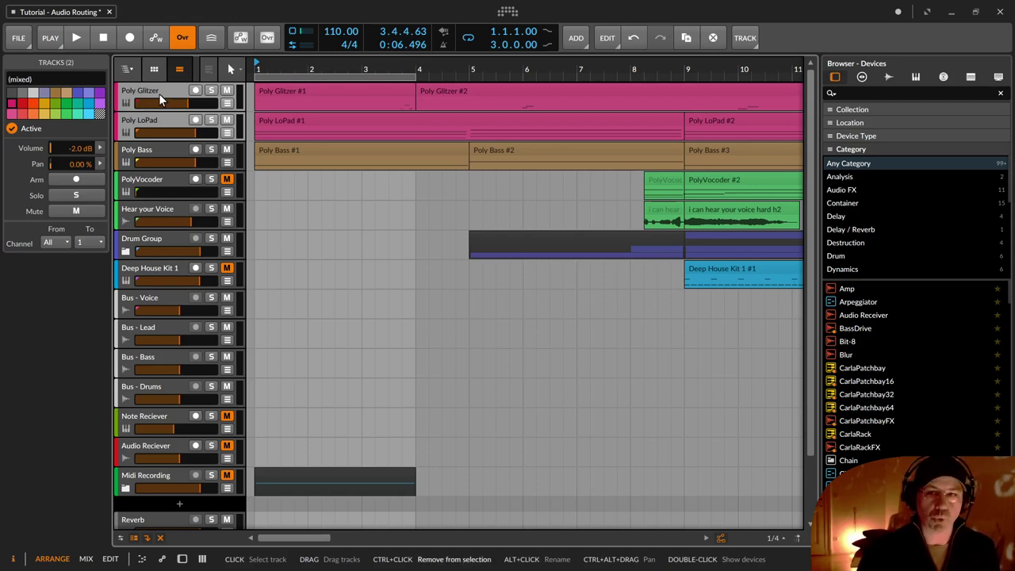
{"action": "key", "text": "ctrl+g"}
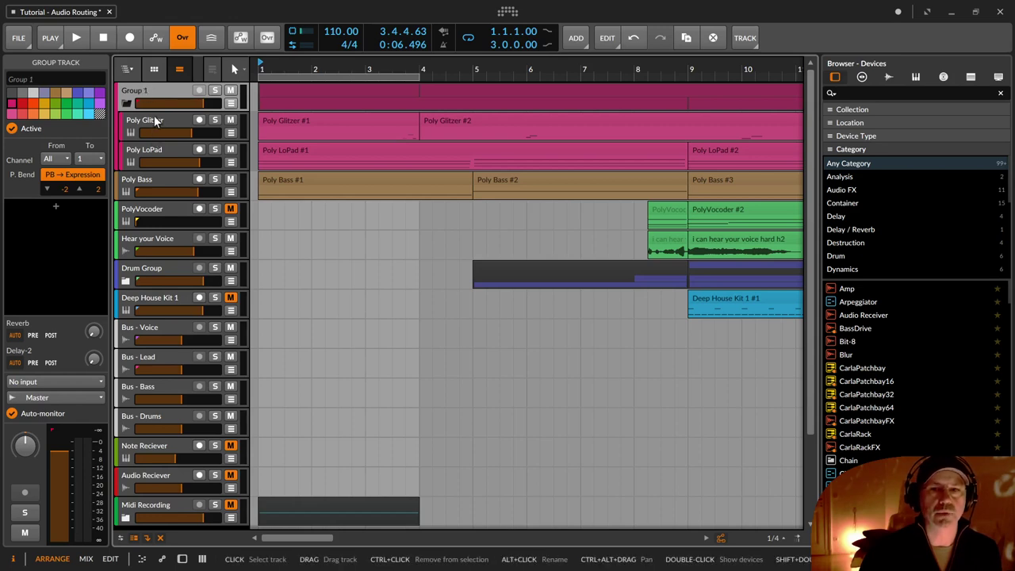
{"action": "left_click", "coordinate": [155, 121]}
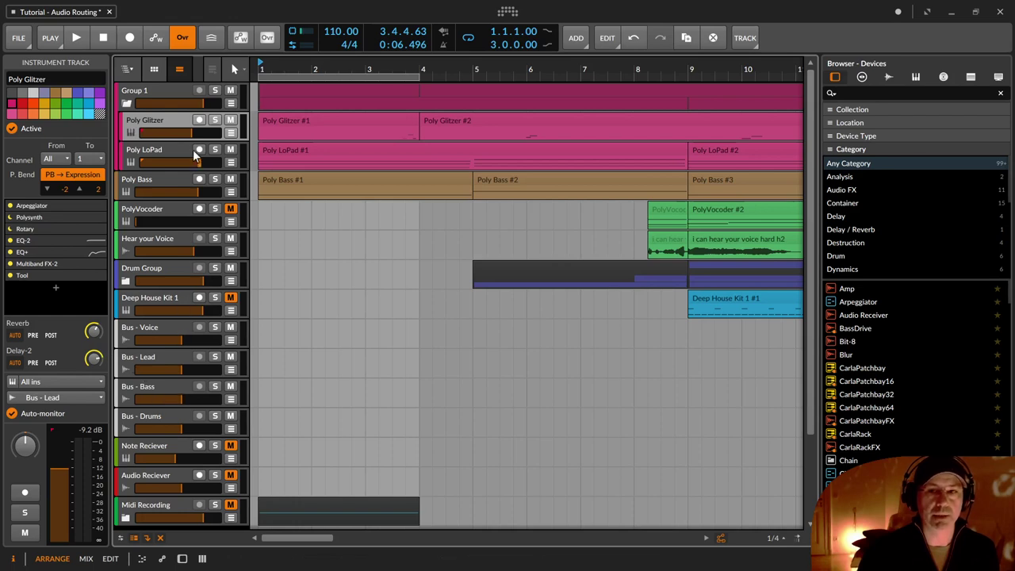
{"action": "left_click", "coordinate": [157, 90]}
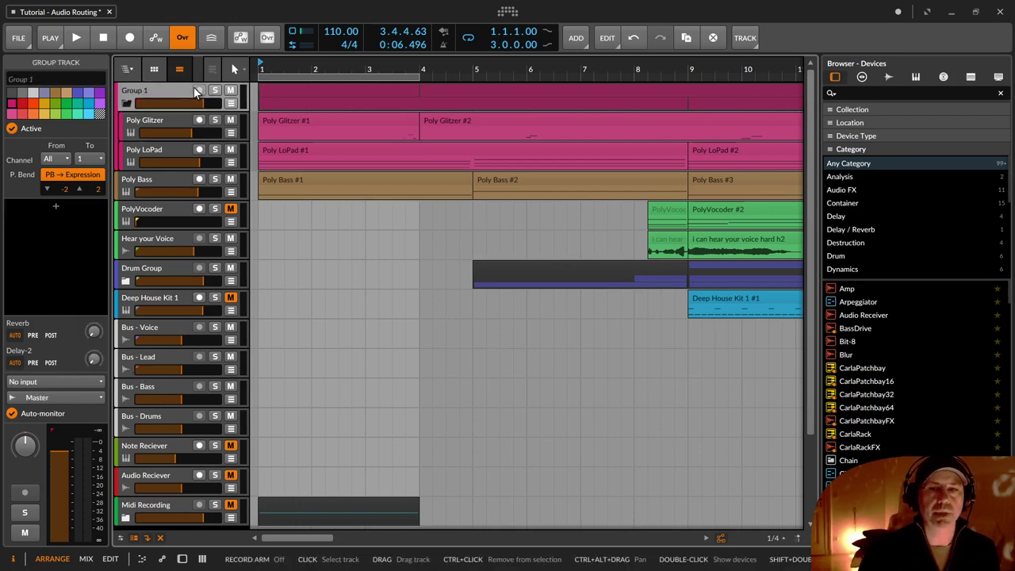
Collapse and expand Group 1's child tracks, and view the project's list of groups without choosing one.
{"action": "left_click", "coordinate": [126, 104]}
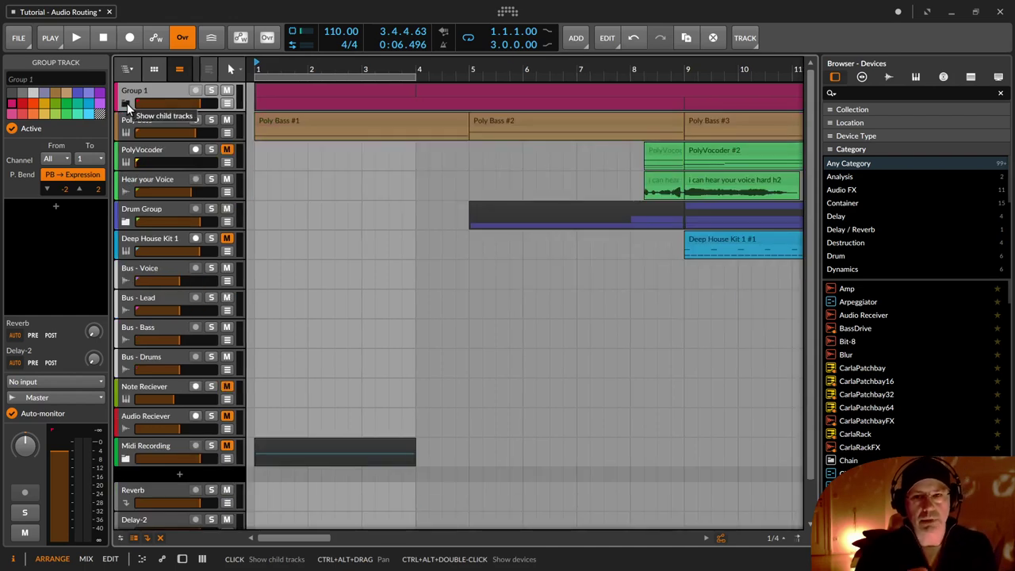
{"action": "left_click", "coordinate": [127, 104]}
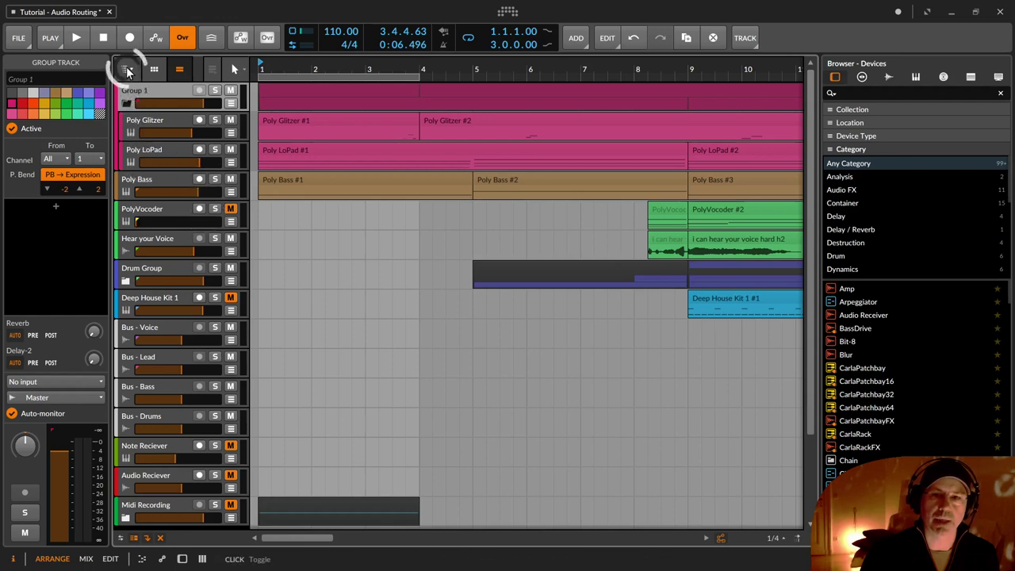
{"action": "left_click", "coordinate": [127, 69]}
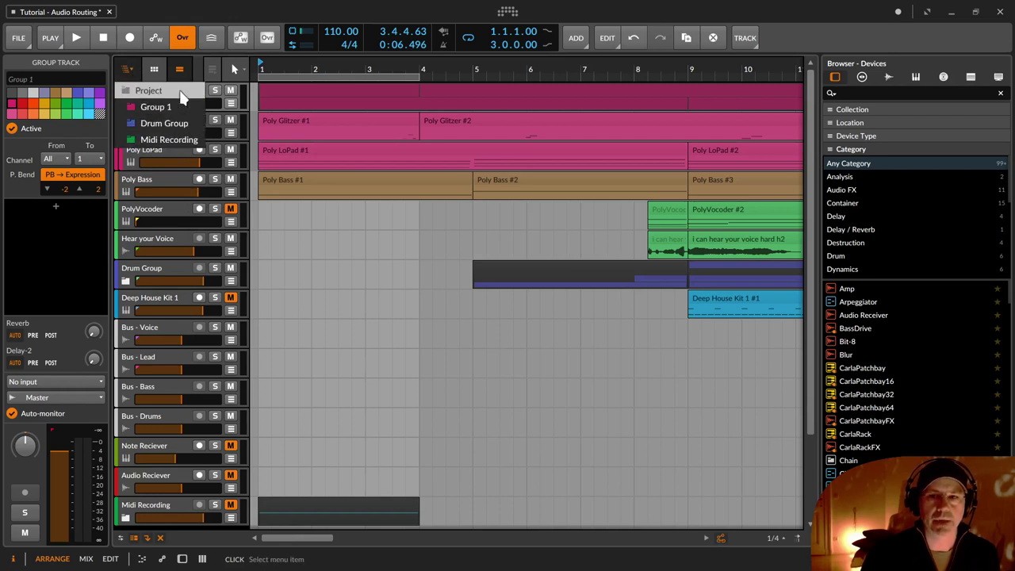
{"action": "left_click", "coordinate": [128, 70]}
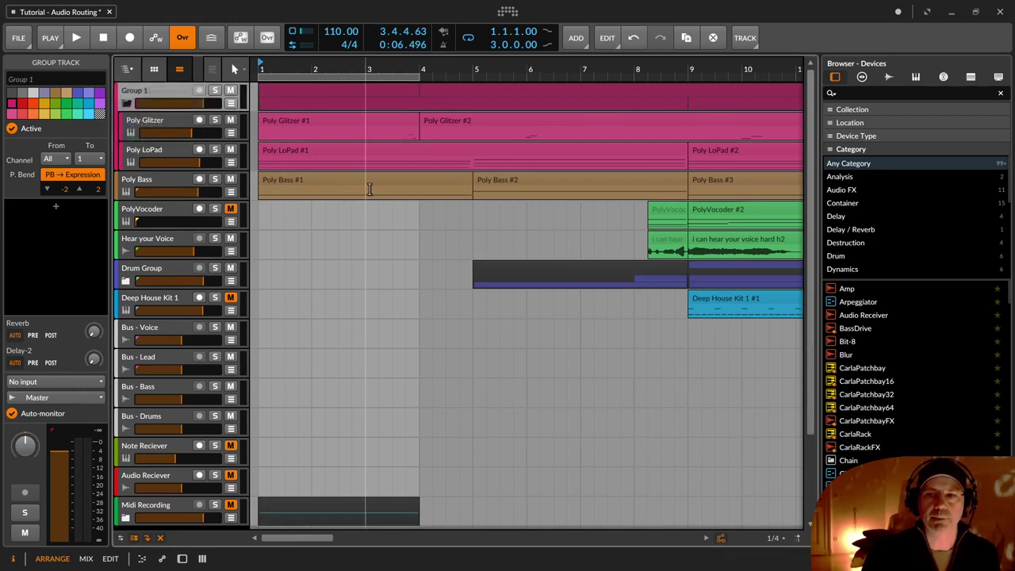
Zoom the arrangement timeline out to about 28 bars, and switch large track height off and on again.
{"action": "scroll", "coordinate": [391, 188], "scroll_direction": "down", "scroll_amount": 5}
{"action": "scroll", "coordinate": [390, 188], "scroll_direction": "down", "scroll_amount": 1}
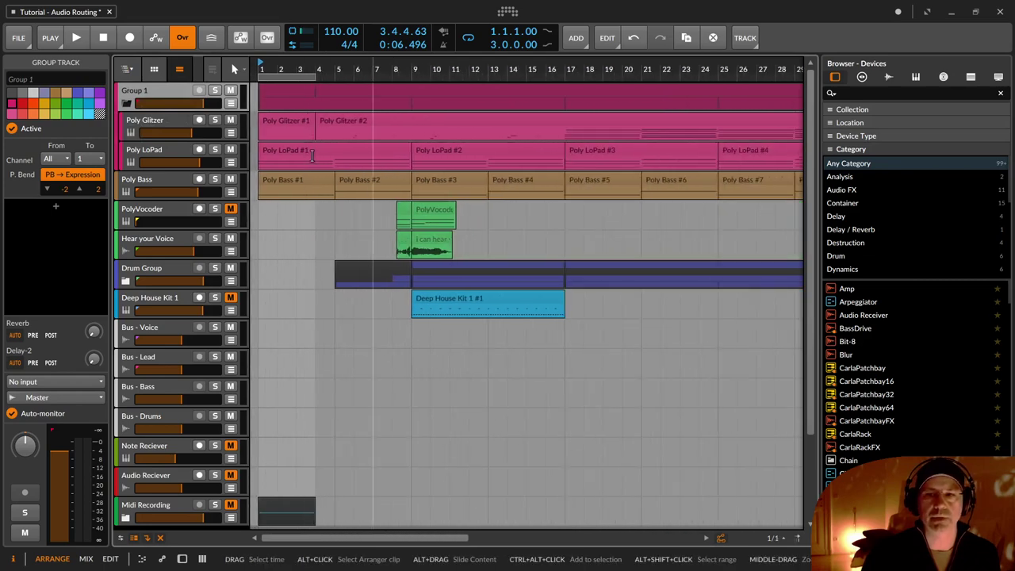
{"action": "scroll", "coordinate": [210, 336], "scroll_direction": "down", "scroll_amount": 3}
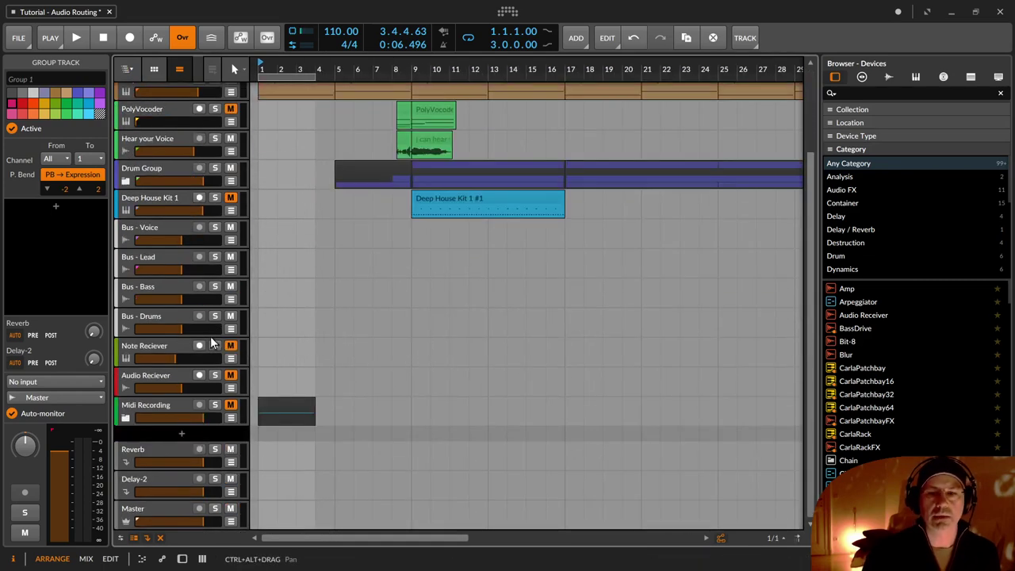
{"action": "scroll", "coordinate": [210, 336], "scroll_direction": "up", "scroll_amount": 3}
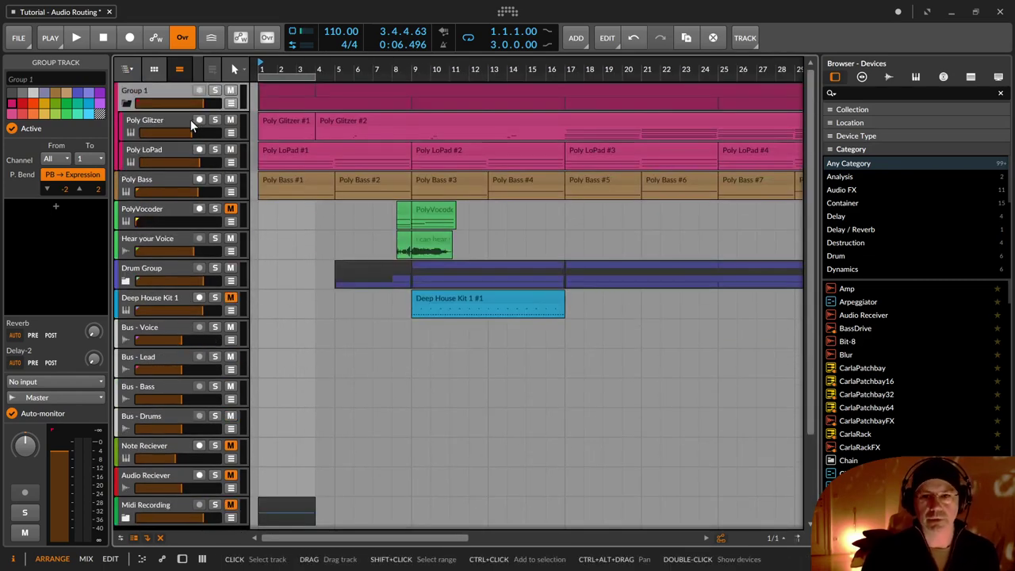
{"action": "left_click", "coordinate": [133, 538]}
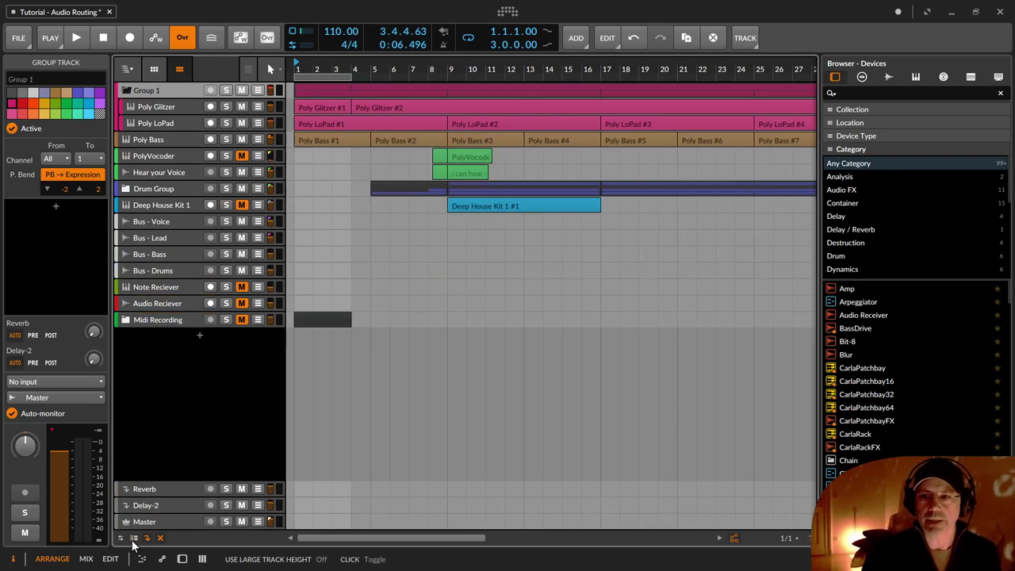
{"action": "left_click", "coordinate": [133, 539]}
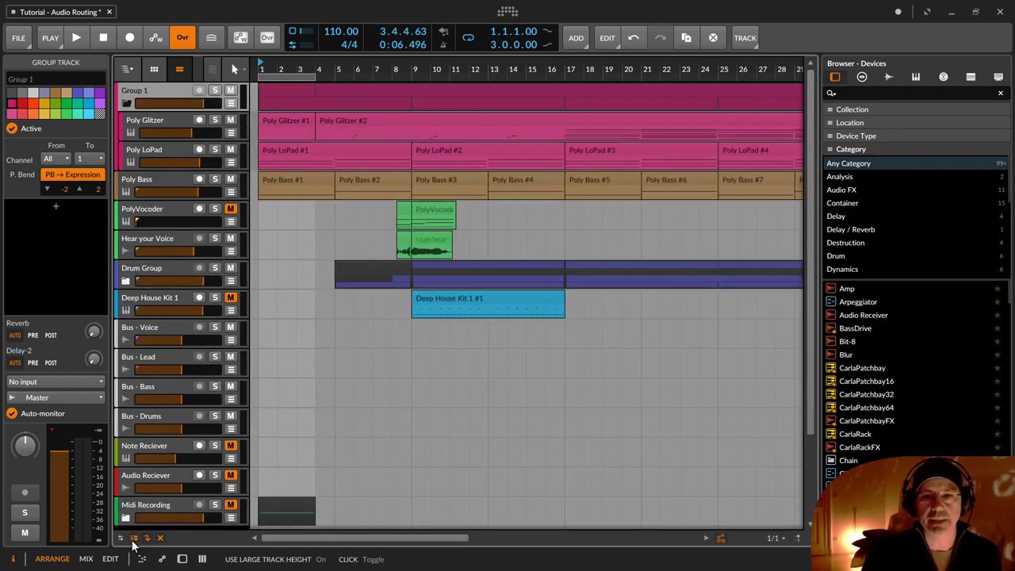
View the contents of Group 1 and Drum Group on their own, and return to the whole project.
{"action": "left_click", "coordinate": [129, 69]}
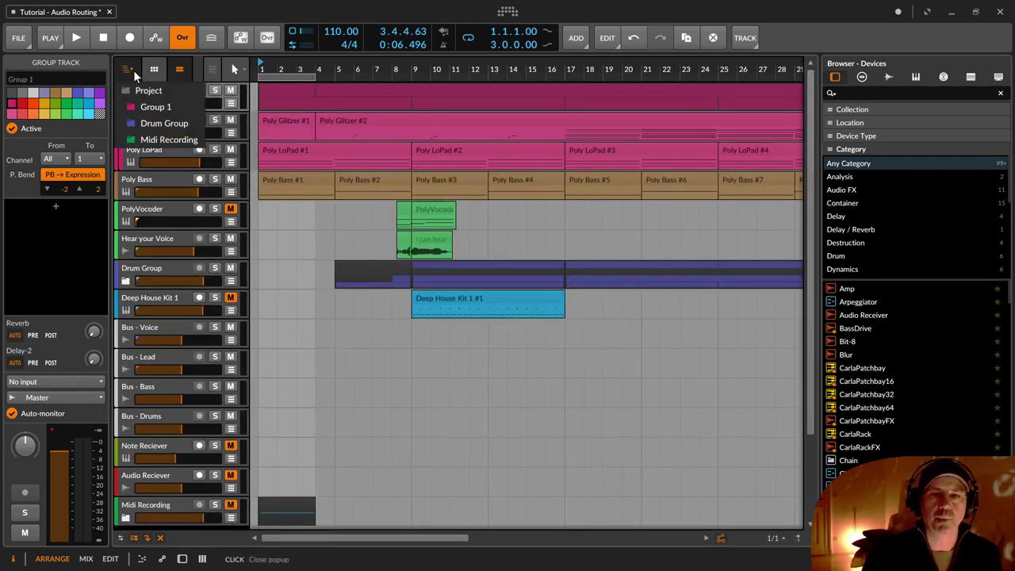
{"action": "left_click", "coordinate": [159, 107]}
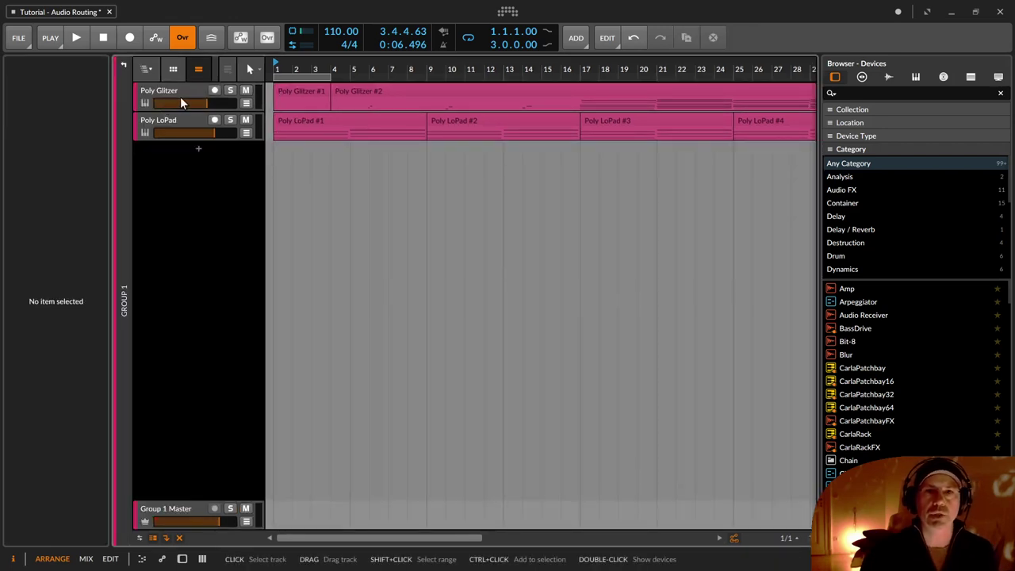
{"action": "left_click", "coordinate": [147, 69]}
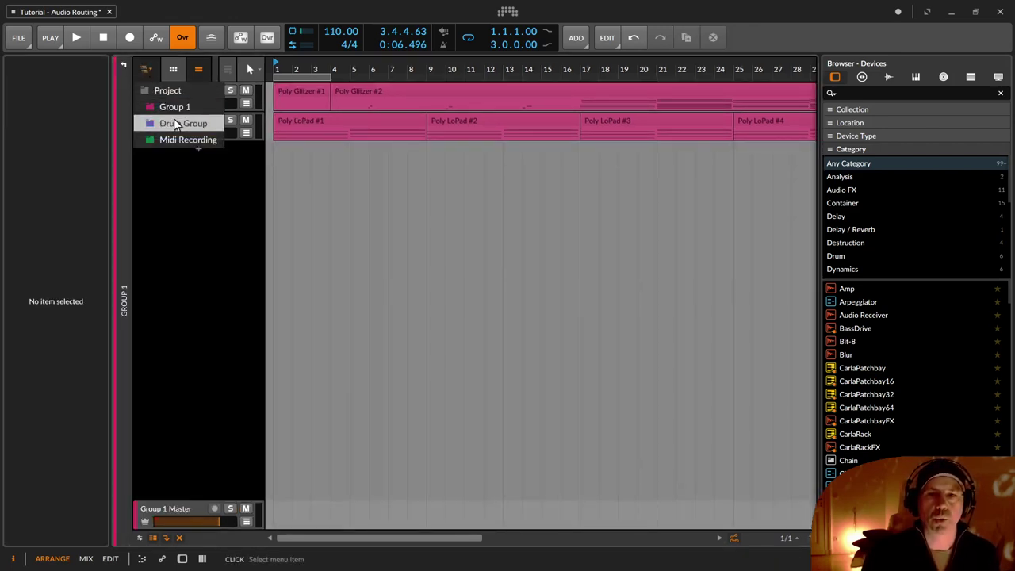
{"action": "left_click", "coordinate": [176, 124]}
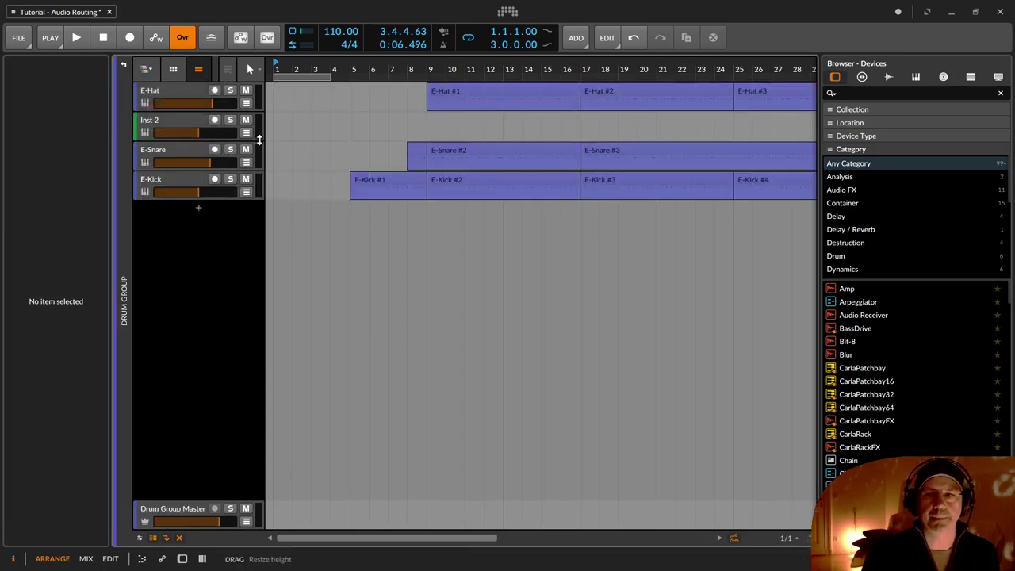
{"action": "left_click", "coordinate": [123, 68]}
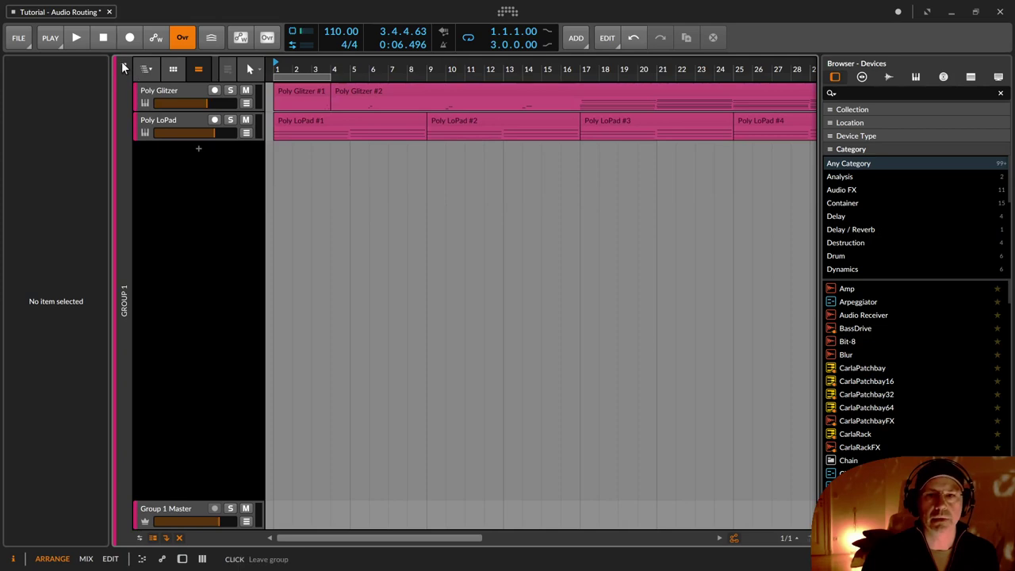
{"action": "left_click", "coordinate": [123, 68]}
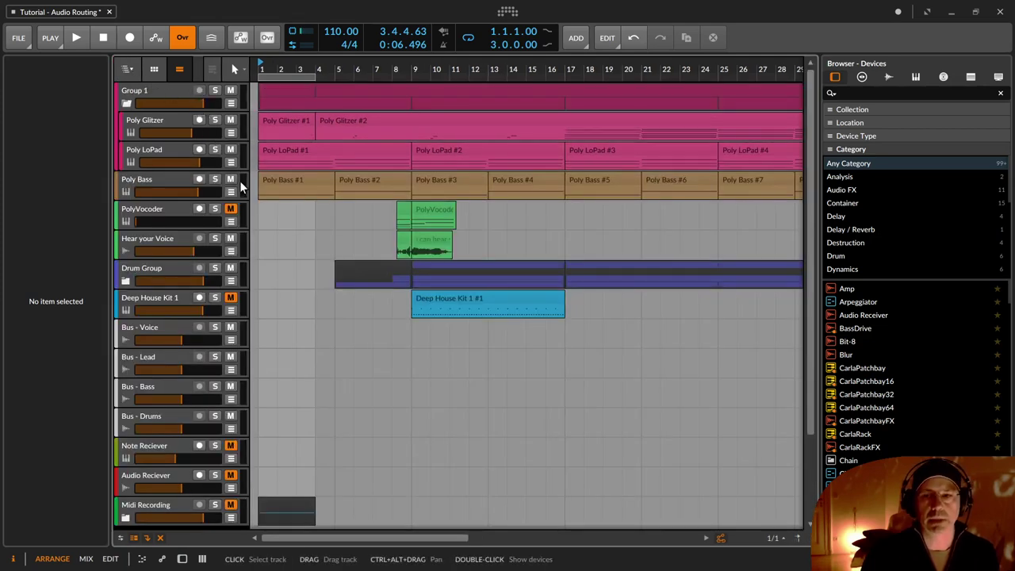
Inspect Group 1, its Poly Glitzer and Poly LoPad child tracks, and the Bus - Lead track's output routing.
{"action": "left_click", "coordinate": [168, 91]}
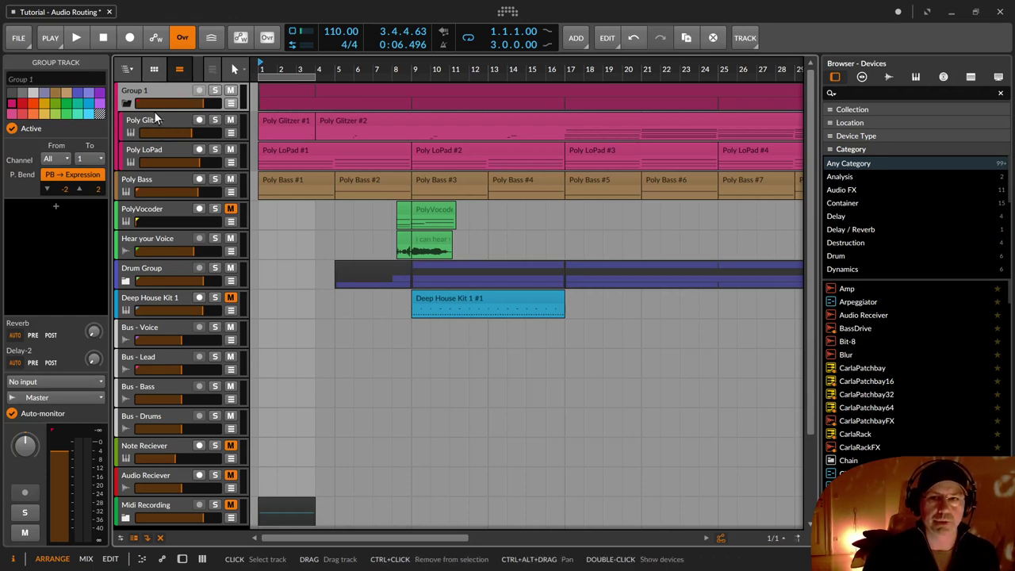
{"action": "left_click", "coordinate": [156, 117]}
{"action": "left_click", "coordinate": [154, 155], "text": "shift"}
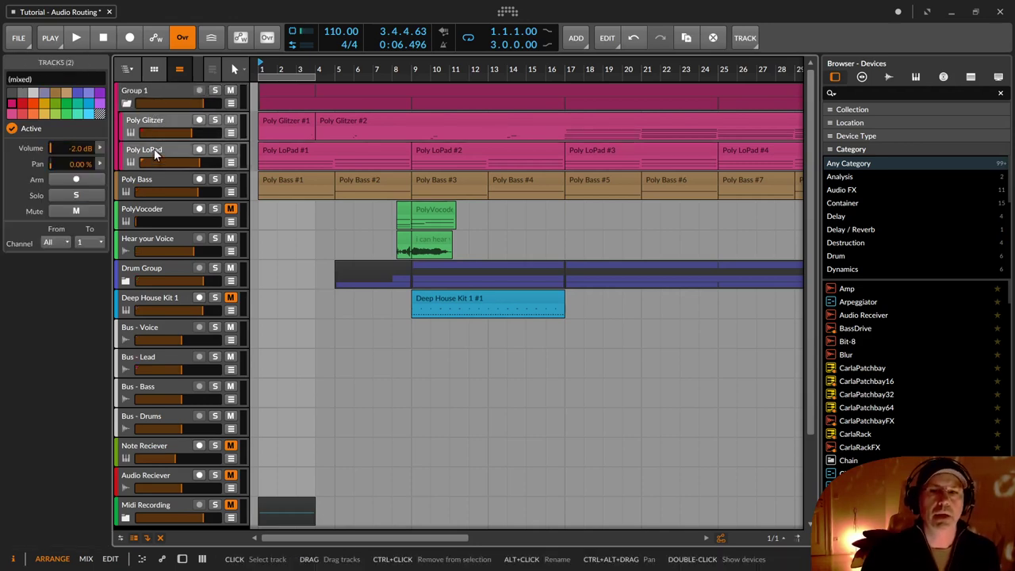
{"action": "left_click", "coordinate": [151, 359]}
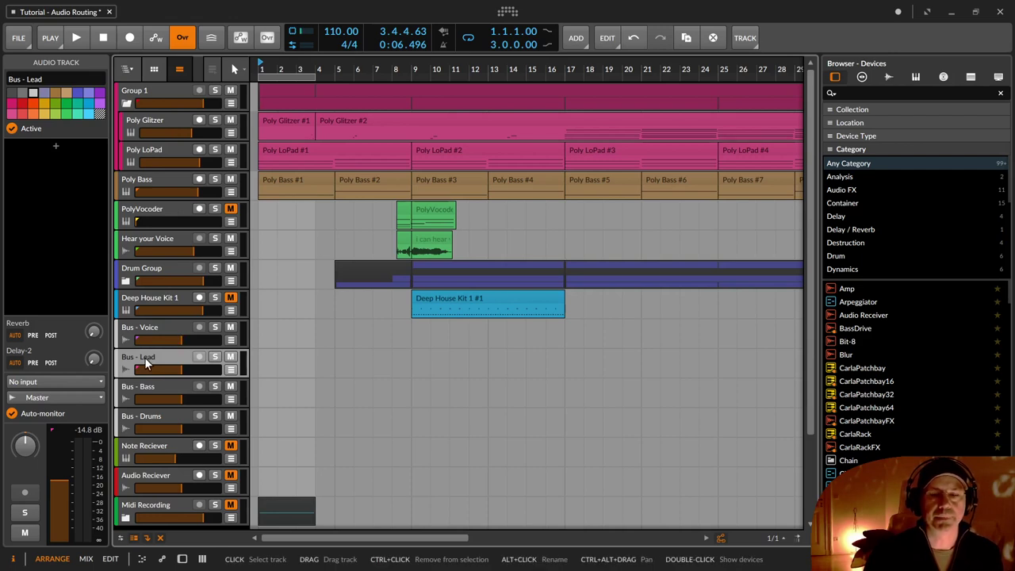
{"action": "mouse_move", "coordinate": [144, 360]}
{"action": "left_mouse_down"}
{"action": "mouse_move", "coordinate": [146, 229]}
{"action": "mouse_move", "coordinate": [151, 373]}
{"action": "mouse_move", "coordinate": [149, 359]}
{"action": "left_mouse_up"}
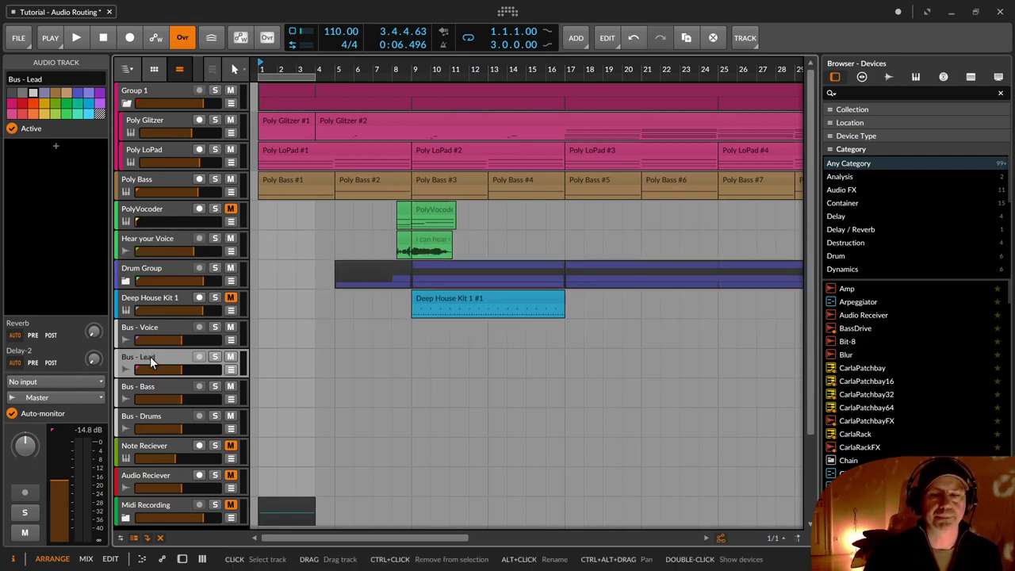
Collapse Group 1's child tracks and rename the group track as Lead Gruppe.
{"action": "left_click", "coordinate": [127, 104]}
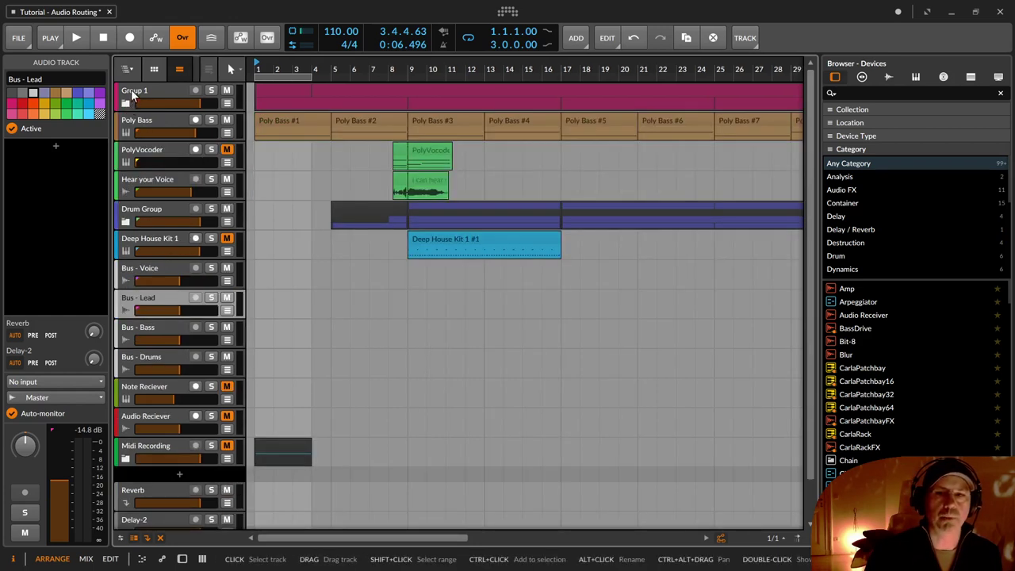
{"action": "left_click", "coordinate": [133, 90]}
{"action": "left_click", "coordinate": [135, 88], "text": "alt"}
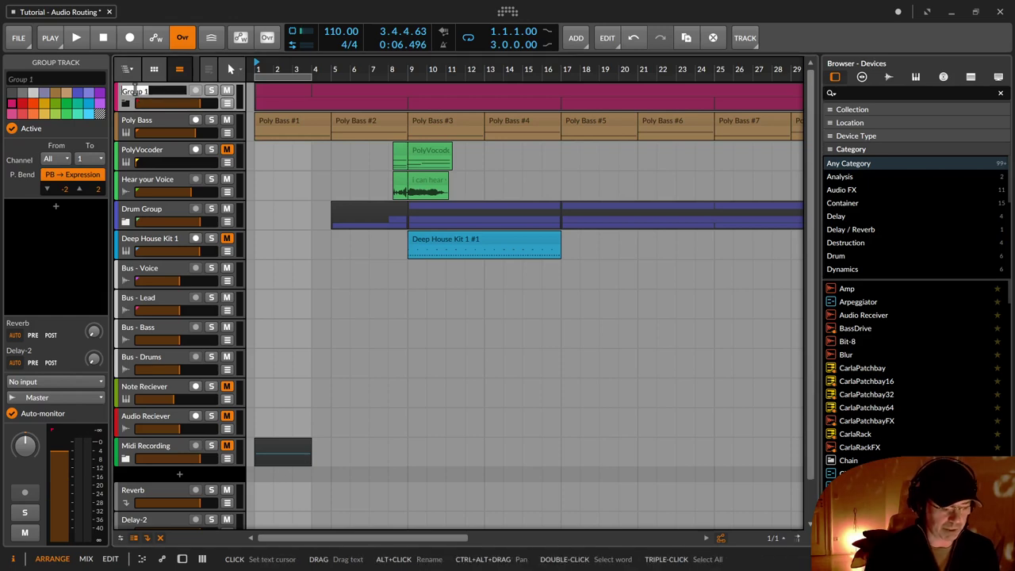
{"action": "type", "text": "G"}
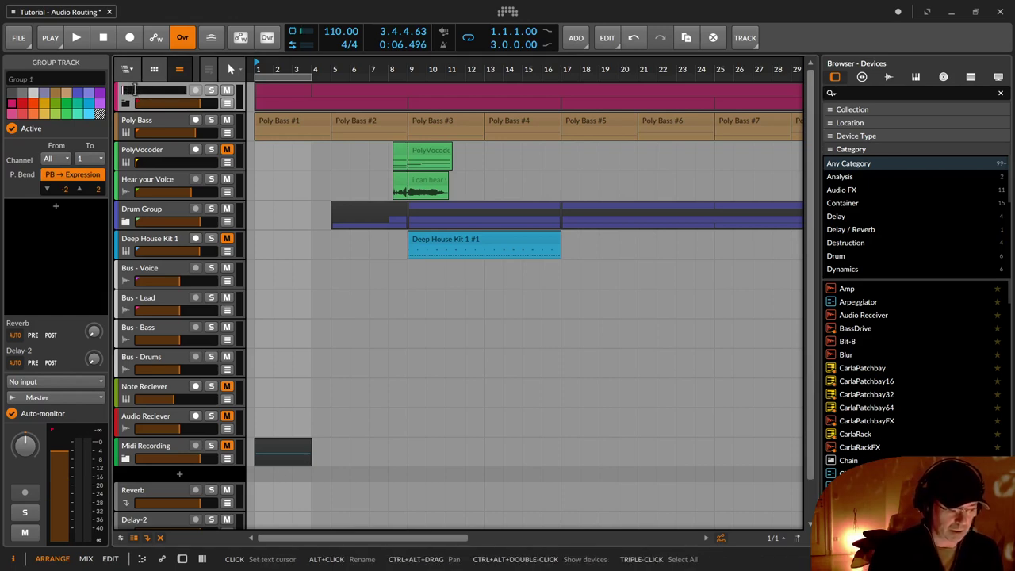
{"action": "type", "text": "Lead Gruppe"}
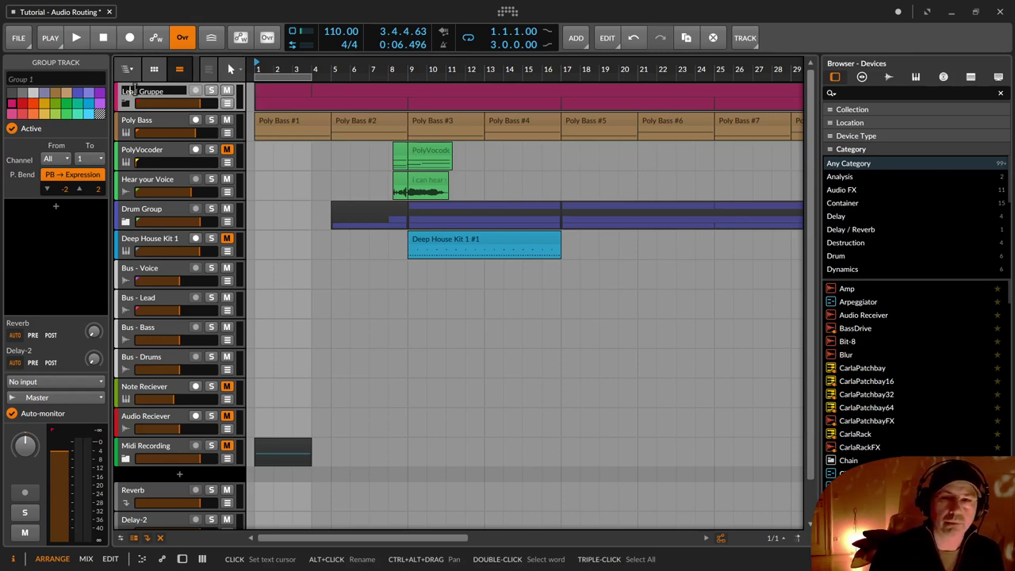
{"action": "key", "text": "Return"}
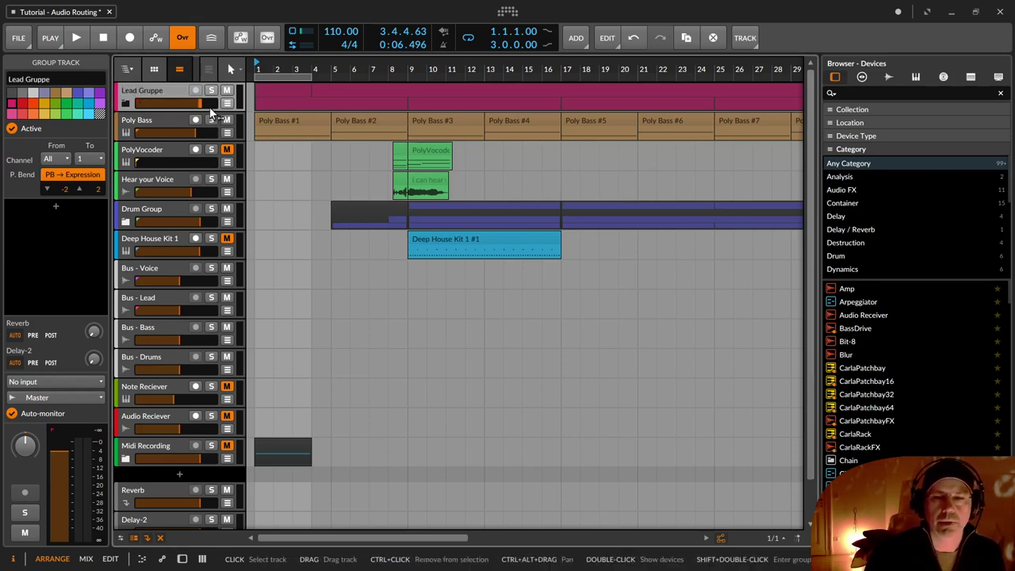
Show and hide the clip launcher beside the arrangement, and briefly expand Lead Gruppe's child tracks.
{"action": "mouse_move", "coordinate": [161, 91]}
{"action": "left_mouse_down"}
{"action": "mouse_move", "coordinate": [164, 210]}
{"action": "mouse_move", "coordinate": [160, 83]}
{"action": "left_mouse_up"}
{"action": "left_click", "coordinate": [154, 69]}
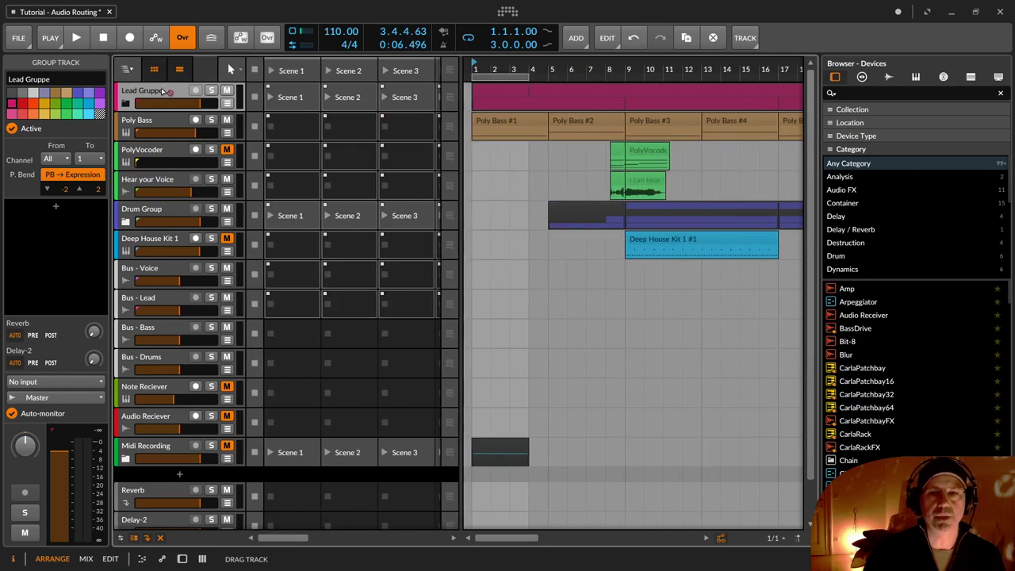
{"action": "left_click", "coordinate": [157, 70]}
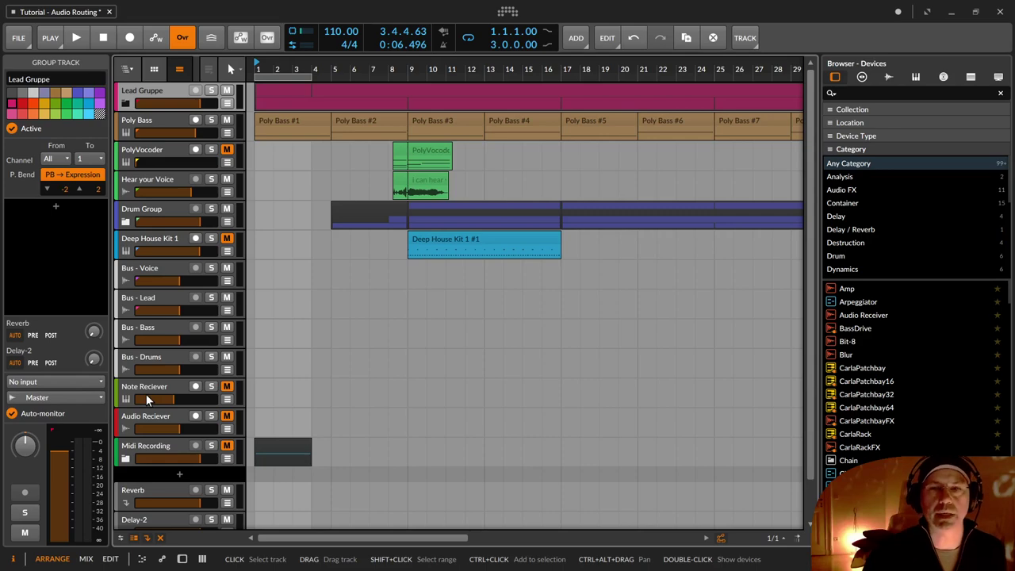
{"action": "left_click", "coordinate": [126, 104]}
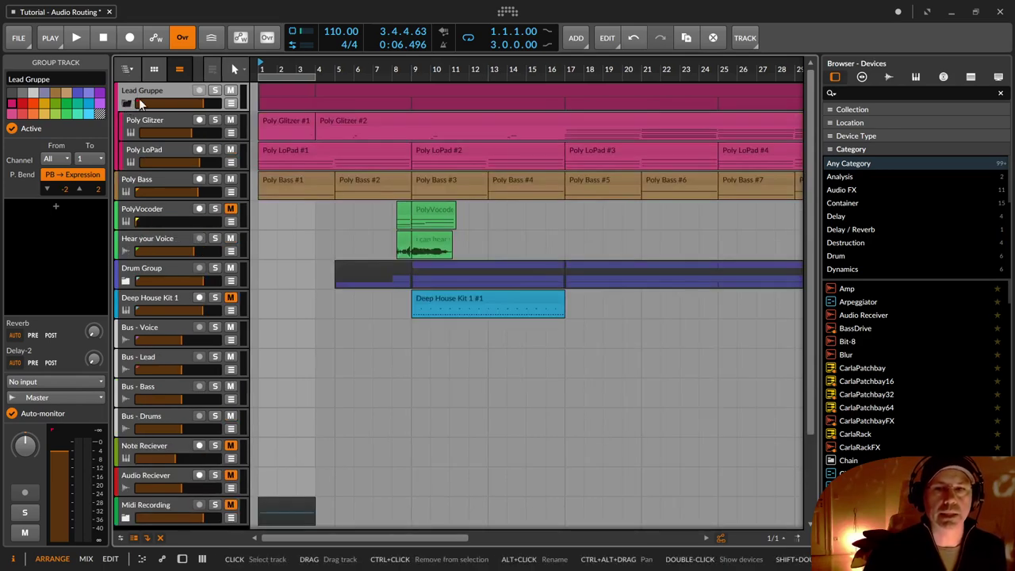
{"action": "left_click", "coordinate": [126, 103]}
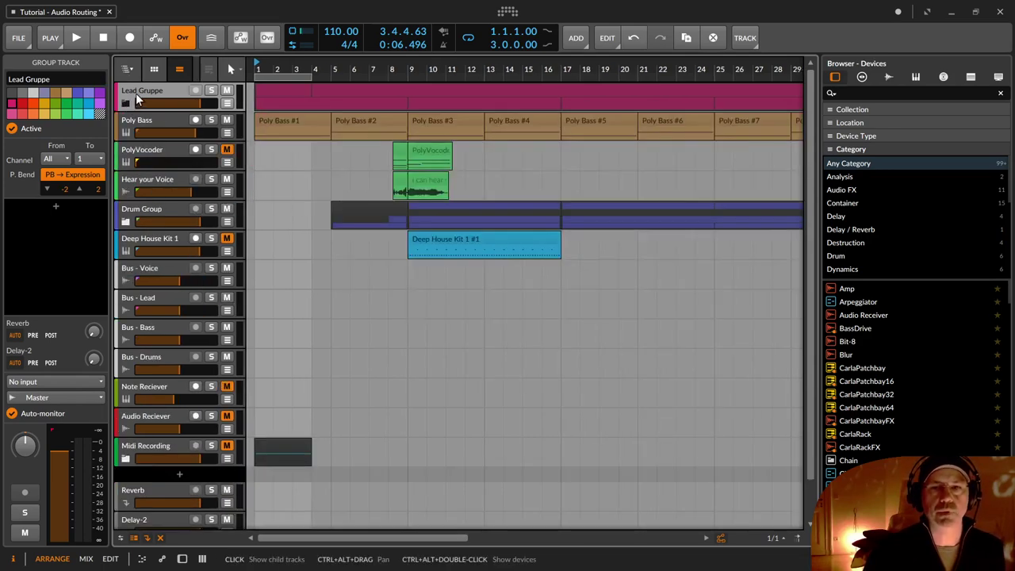
Inspect the output routing of Poly Bass, and pick out the Bus - Bass and Bus - Lead tracks for comparison.
{"action": "left_click", "coordinate": [151, 124]}
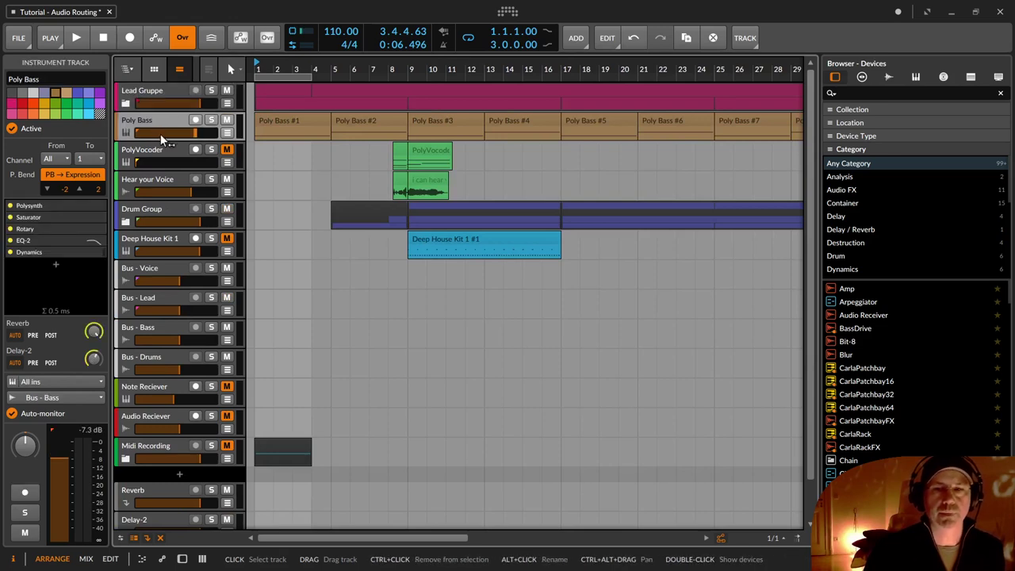
{"action": "left_click", "coordinate": [128, 329]}
{"action": "left_click", "coordinate": [159, 300], "text": "ctrl"}
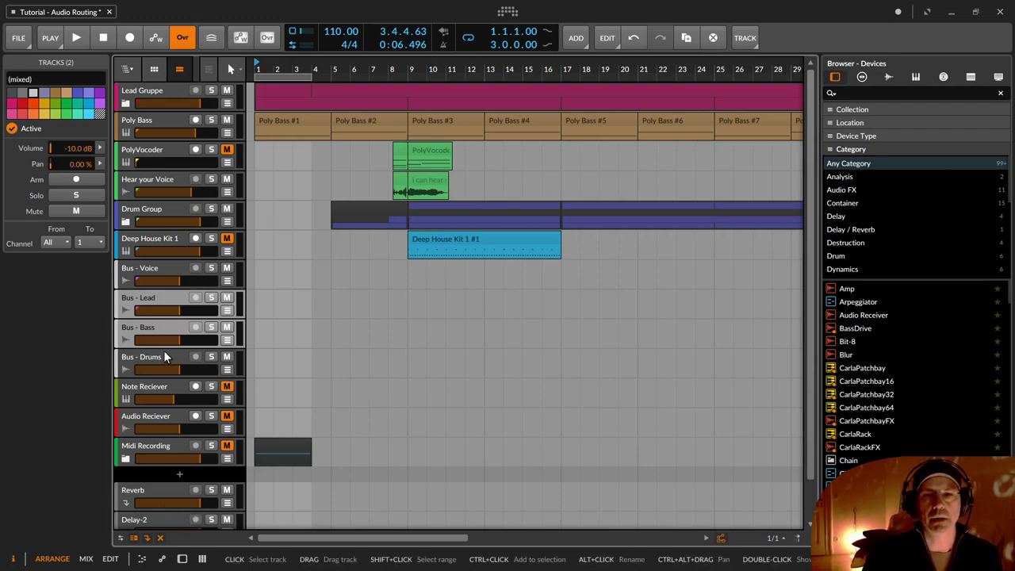
{"action": "left_click", "coordinate": [155, 121]}
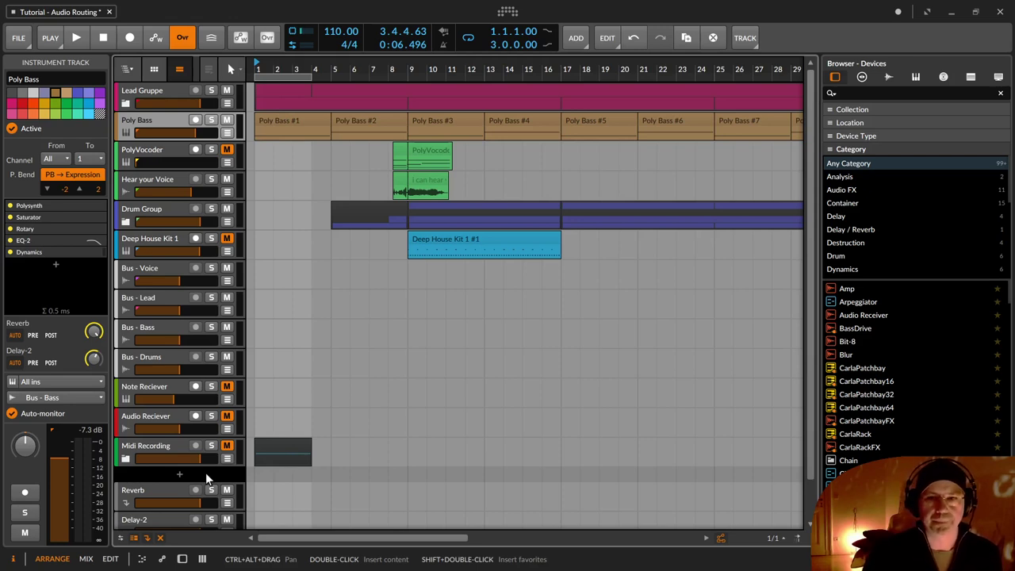
Expand Lead Gruppe's child tracks and view only the contents of that group.
{"action": "left_click", "coordinate": [124, 104]}
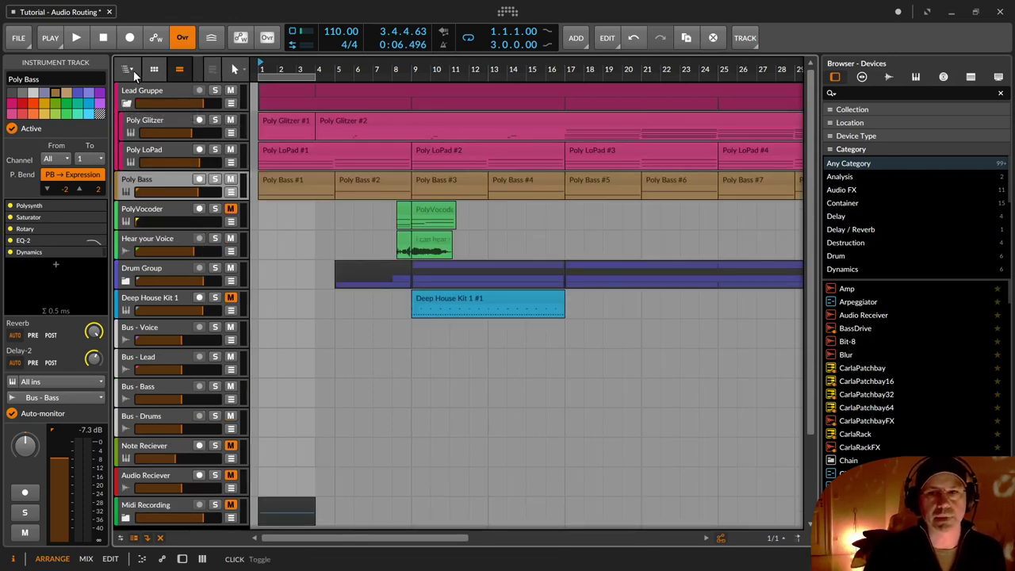
{"action": "left_click", "coordinate": [127, 69]}
{"action": "left_click", "coordinate": [159, 107]}
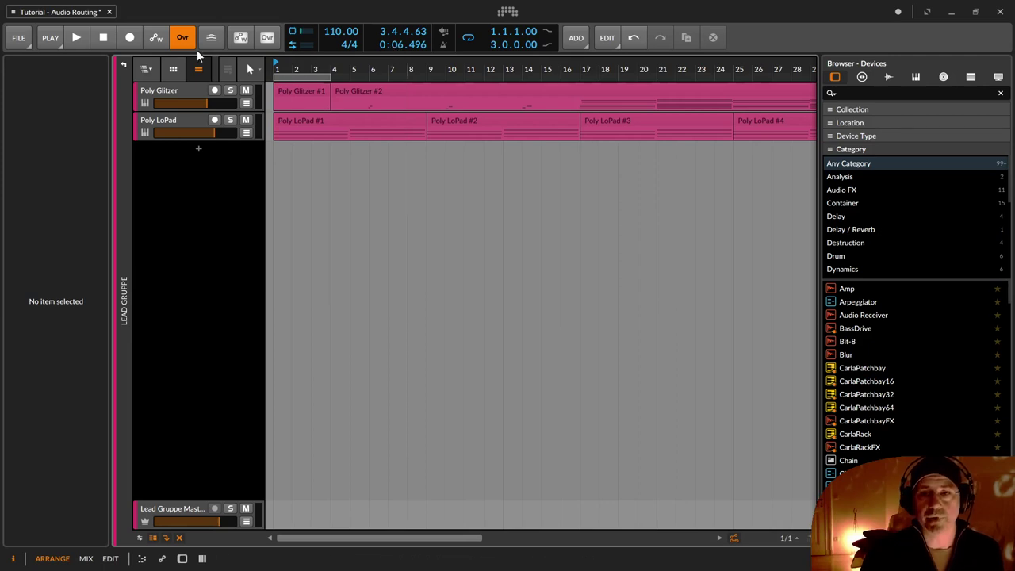
Play the Lead Gruppe tracks briefly from bar 1 and again from bar 17, stopping playback each time.
{"action": "left_click", "coordinate": [99, 38]}
{"action": "left_click", "coordinate": [85, 37]}
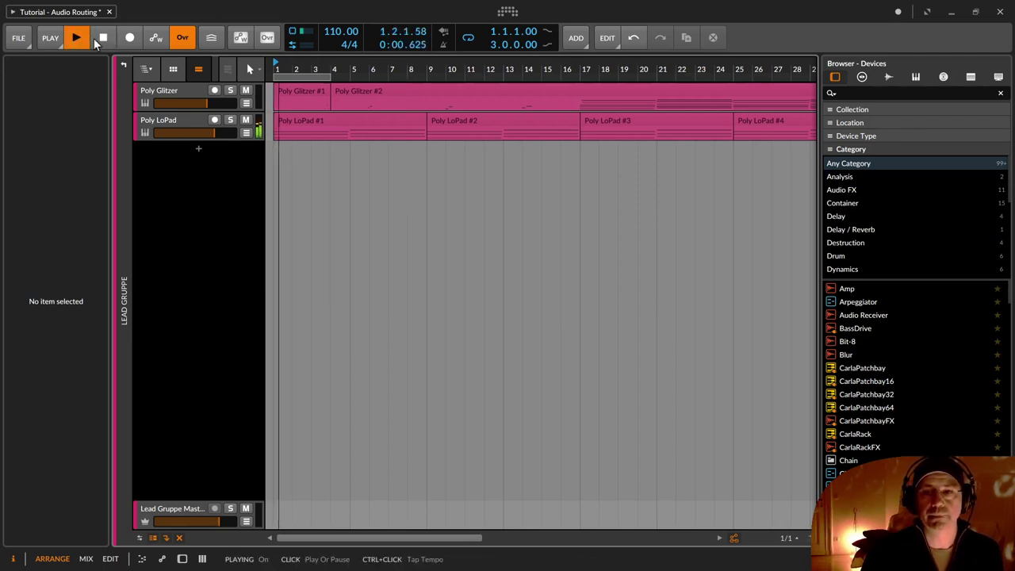
{"action": "key", "text": "space"}
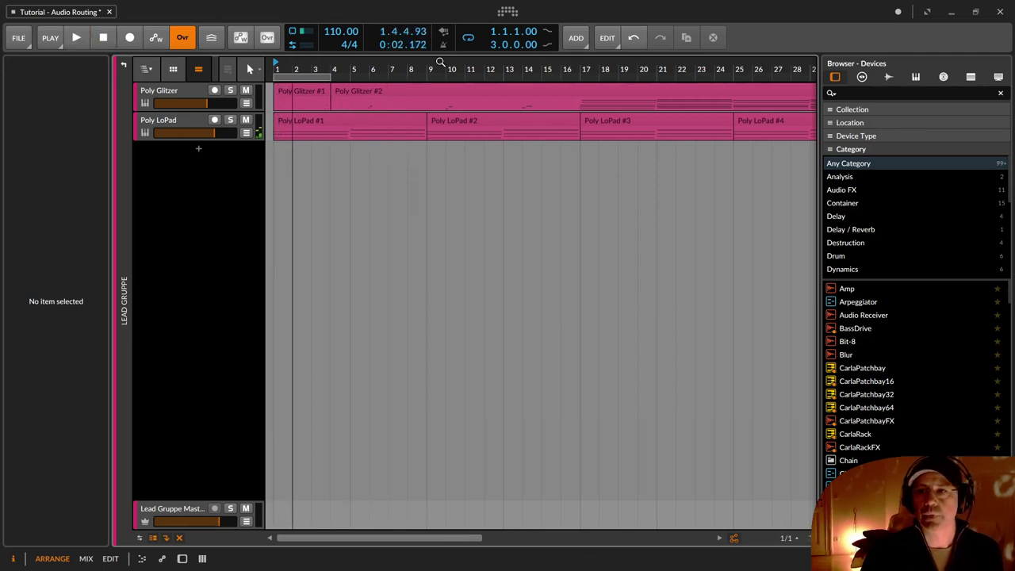
{"action": "left_click", "coordinate": [581, 70]}
{"action": "key", "text": "space"}
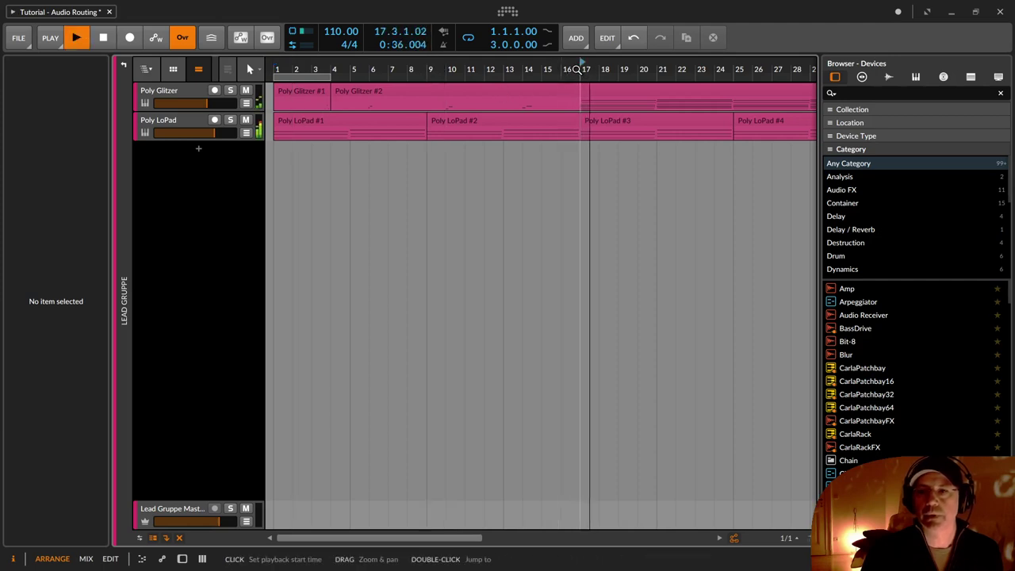
{"action": "key", "text": "space"}
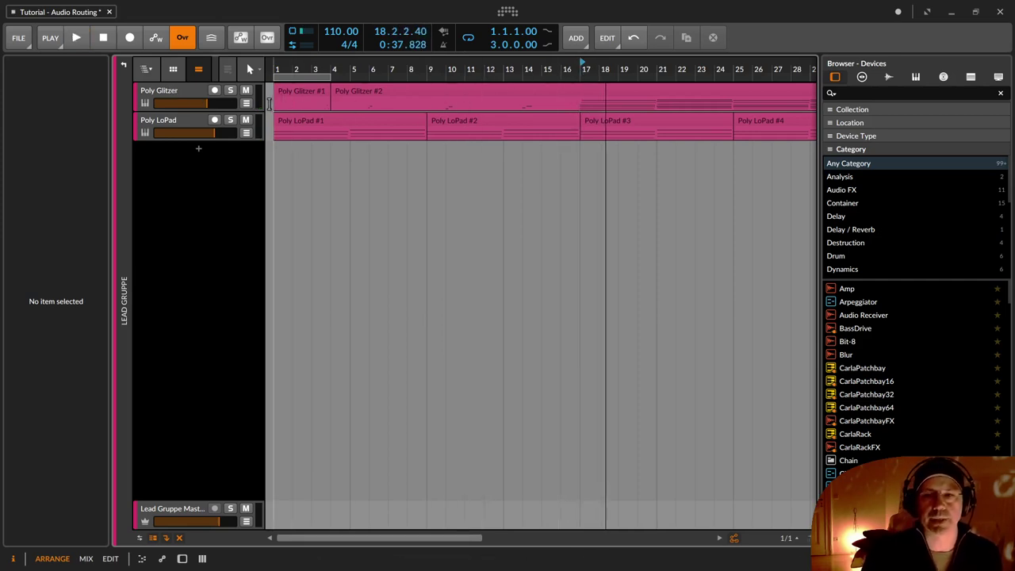
Return to the whole project and inspect the output routing of Lead Gruppe, Bus - Voice, Reverb and Master.
{"action": "left_click", "coordinate": [146, 72]}
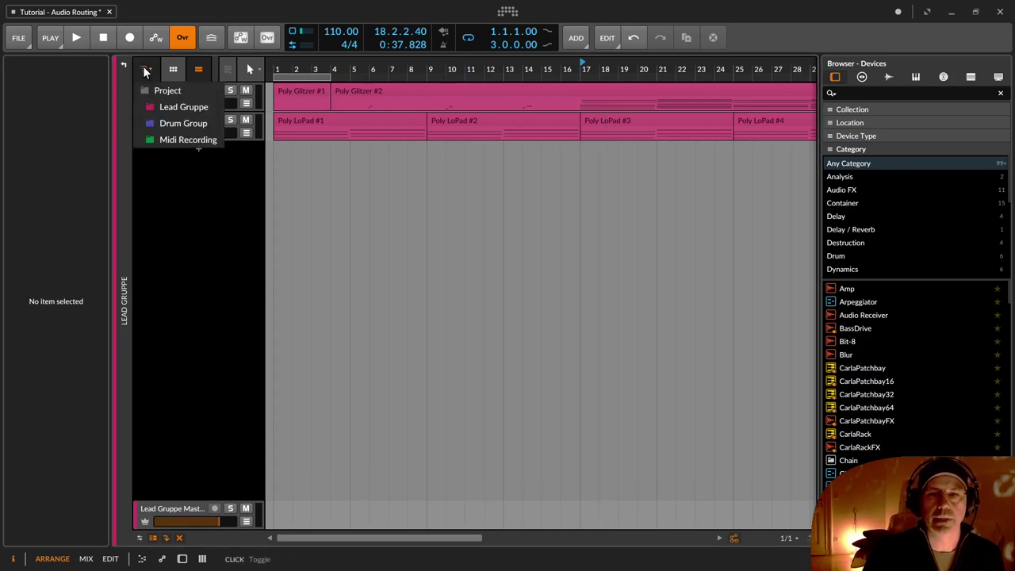
{"action": "left_click", "coordinate": [158, 90]}
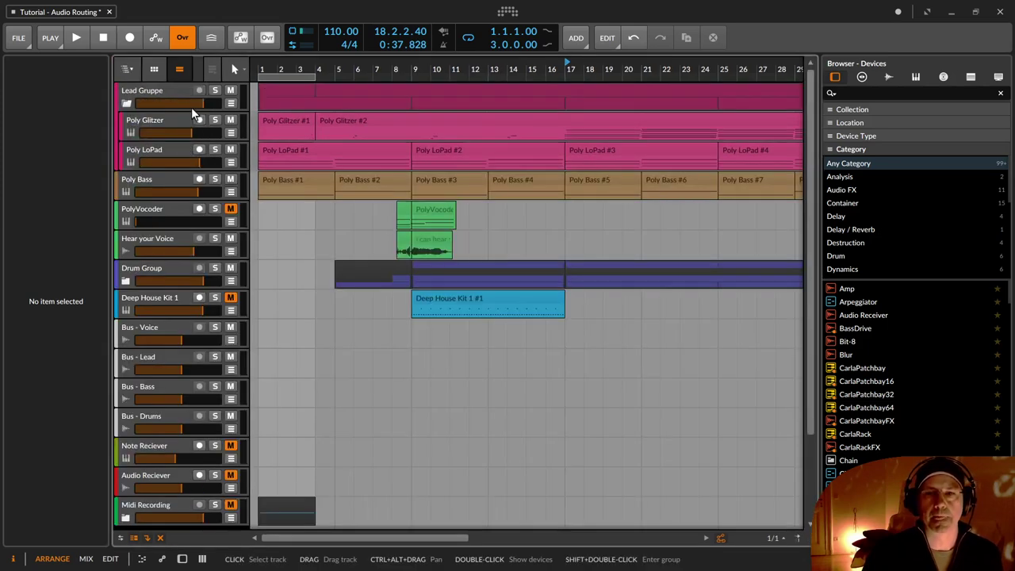
{"action": "left_click", "coordinate": [140, 91]}
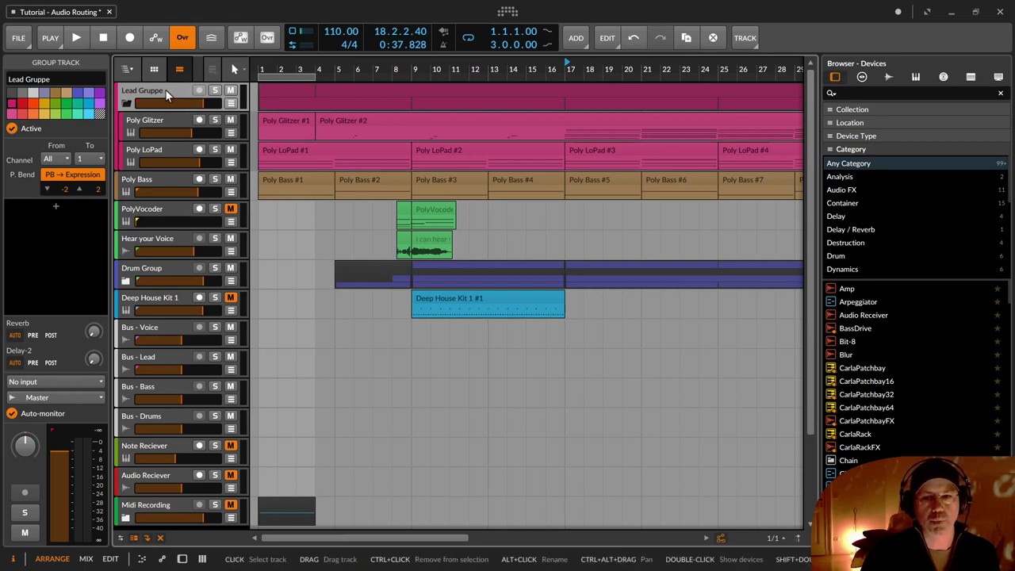
{"action": "left_click", "coordinate": [153, 325]}
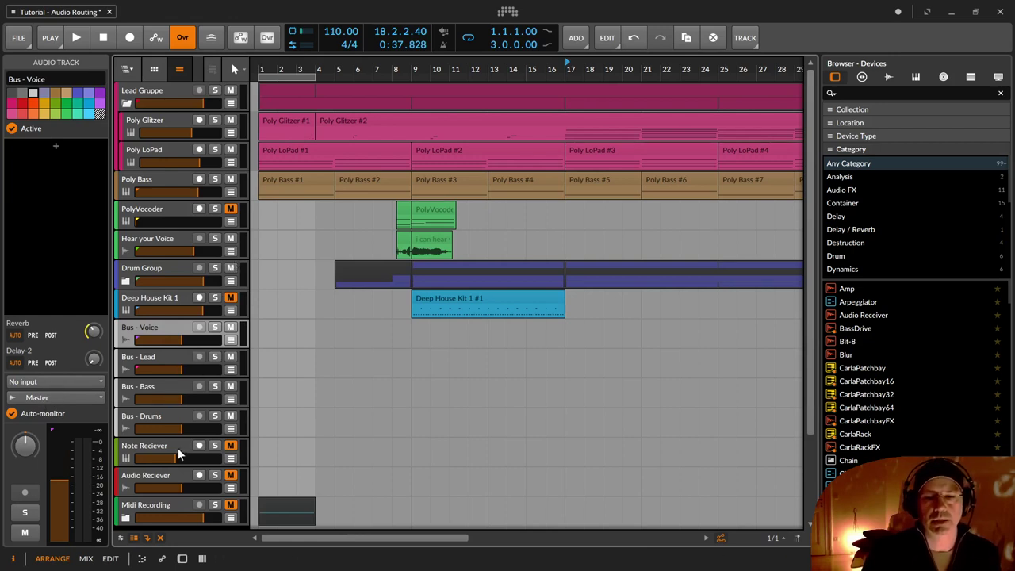
{"action": "scroll", "coordinate": [167, 457], "scroll_direction": "down", "scroll_amount": 3}
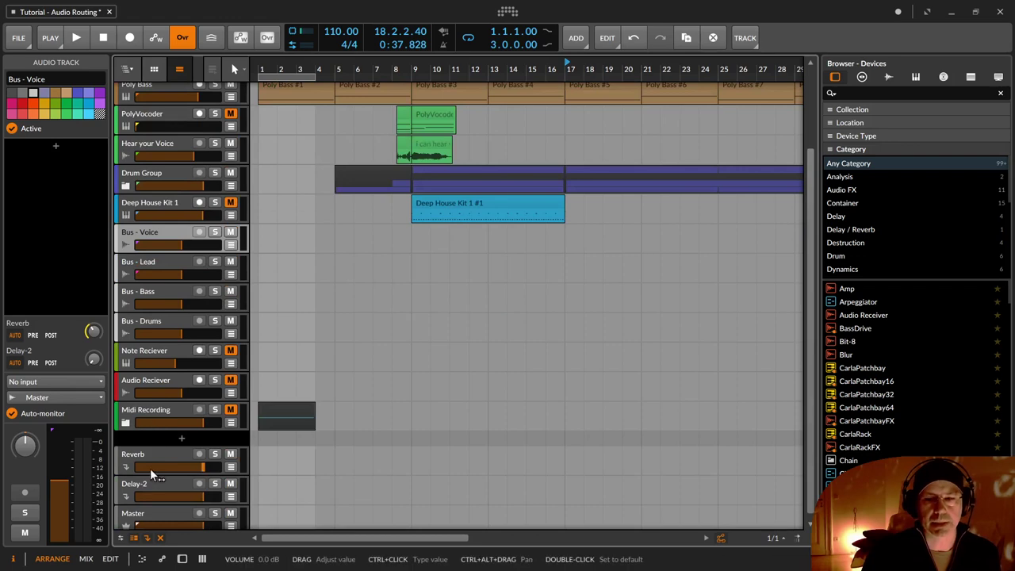
{"action": "left_click", "coordinate": [148, 456]}
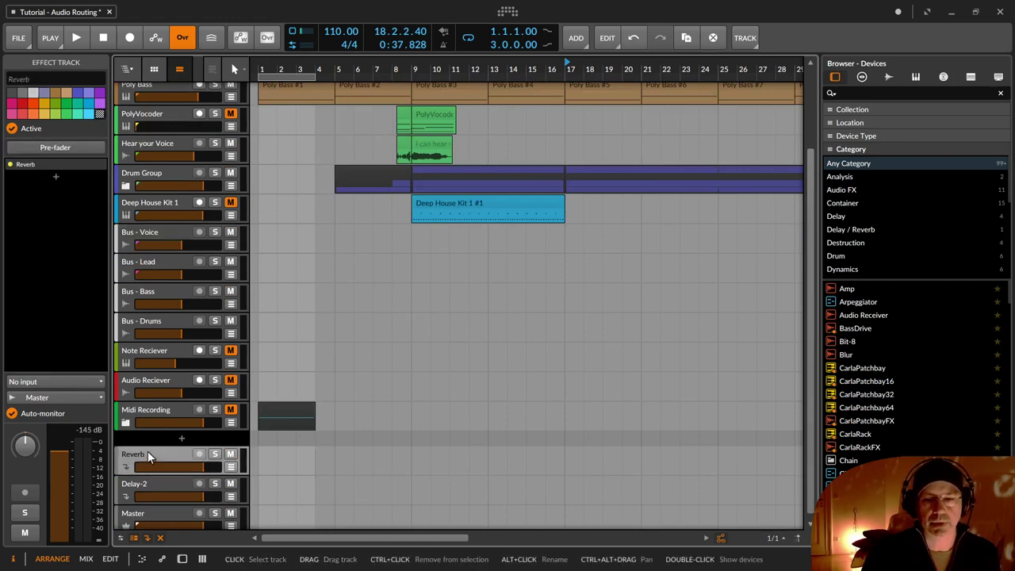
{"action": "left_click", "coordinate": [157, 510]}
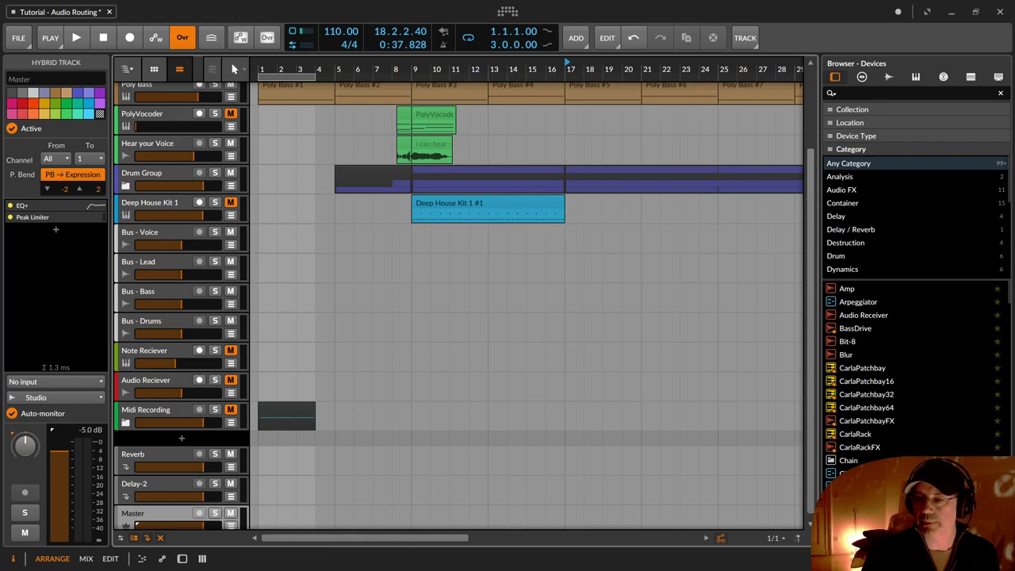
Show the Studio I/O settings with the Speakers and Headphones monitor choices, and set the Master track's output to Studio.
{"action": "left_click", "coordinate": [963, 559]}
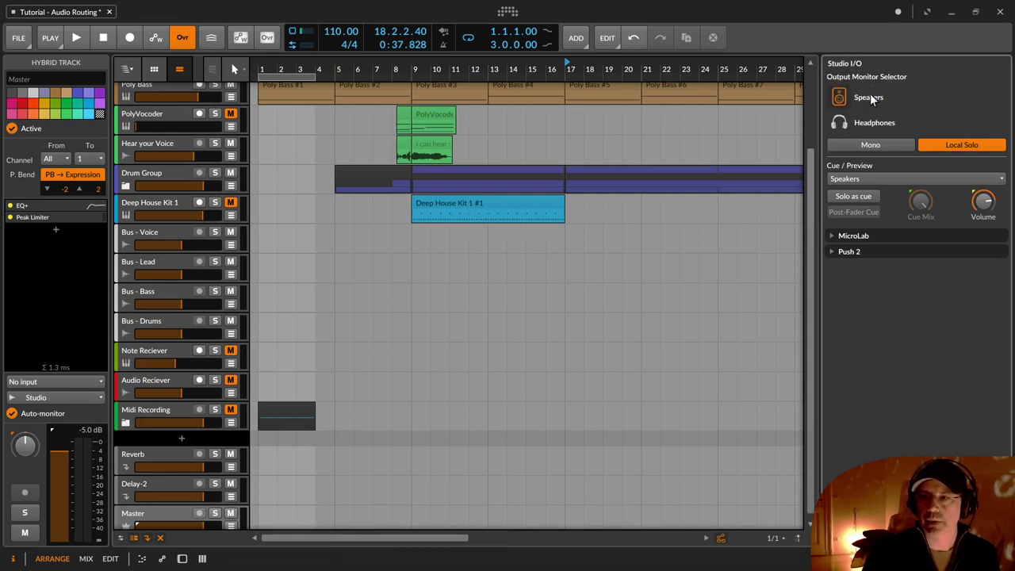
{"action": "left_click", "coordinate": [844, 96]}
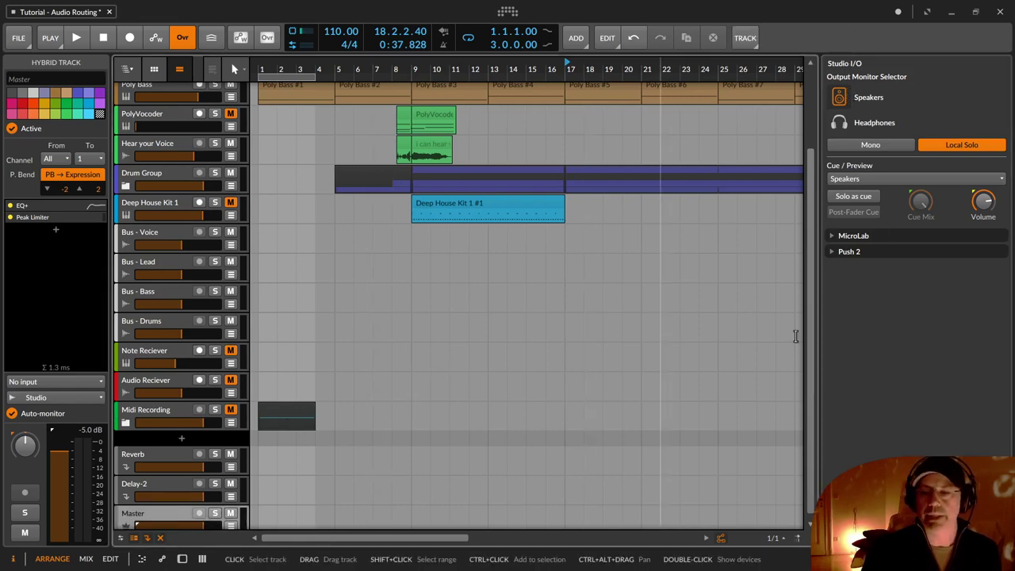
{"action": "left_click", "coordinate": [84, 391]}
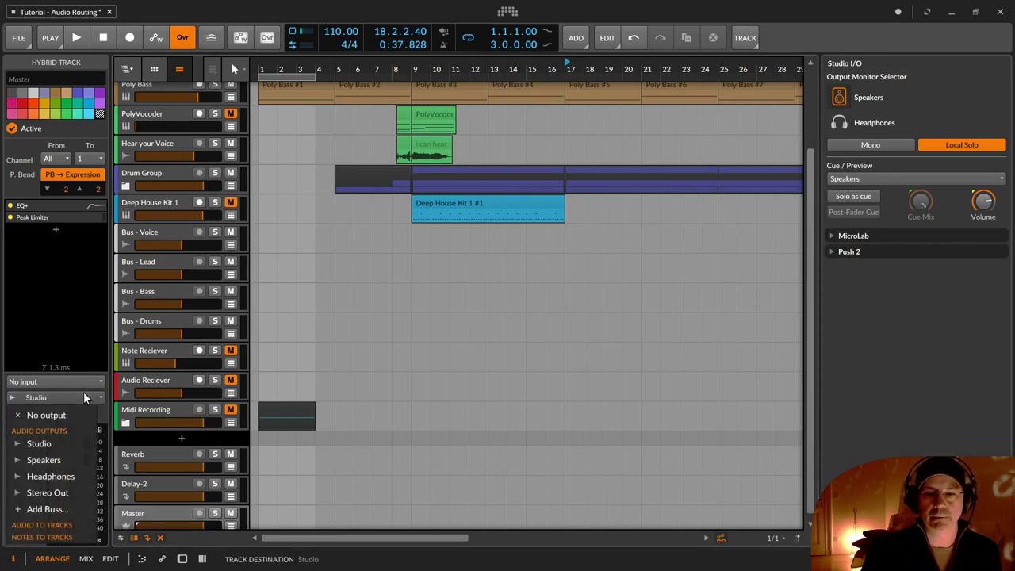
{"action": "left_click", "coordinate": [59, 442]}
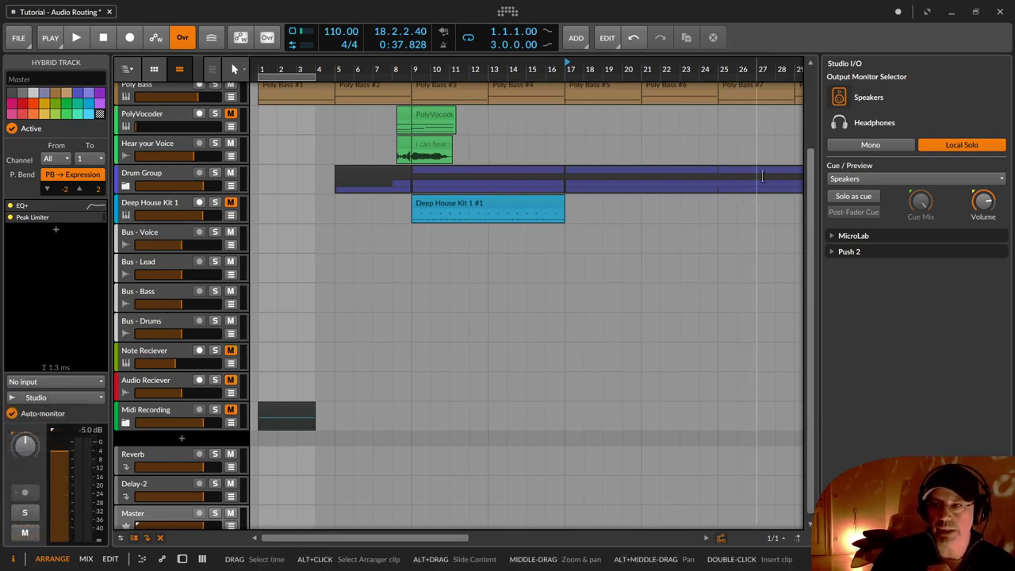
{"action": "left_click", "coordinate": [842, 125]}
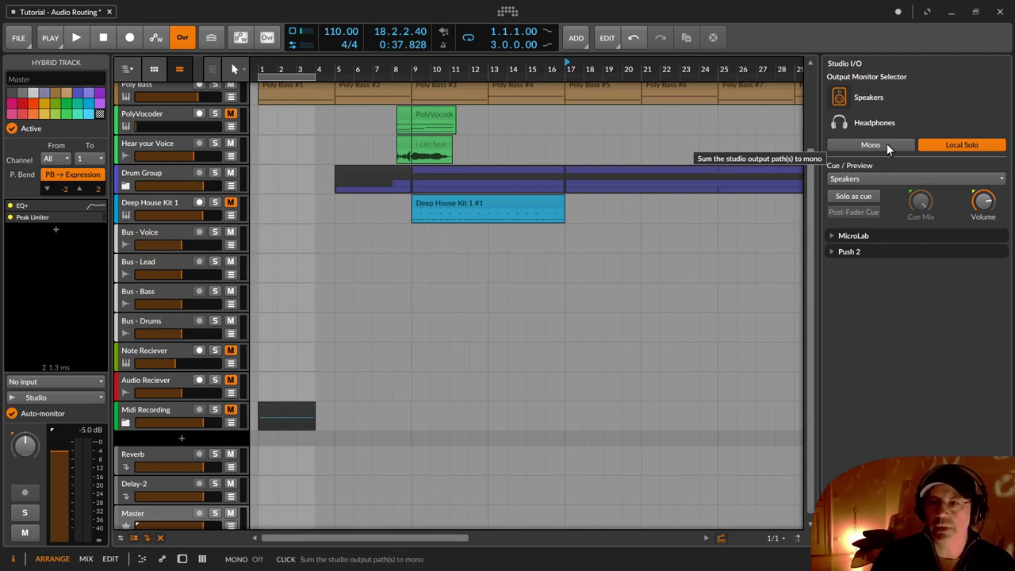
{"action": "scroll", "coordinate": [668, 249], "scroll_direction": "up", "scroll_amount": 3}
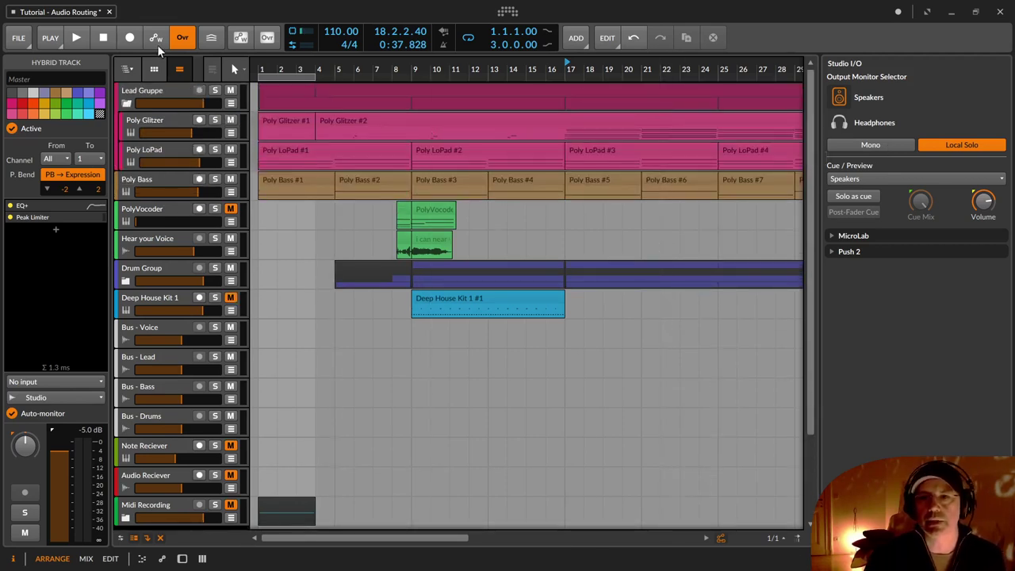
Play the arrangement from bar 1, compare the studio output with Mono on and off, and stop playback.
{"action": "left_click", "coordinate": [104, 37]}
{"action": "left_click", "coordinate": [83, 35]}
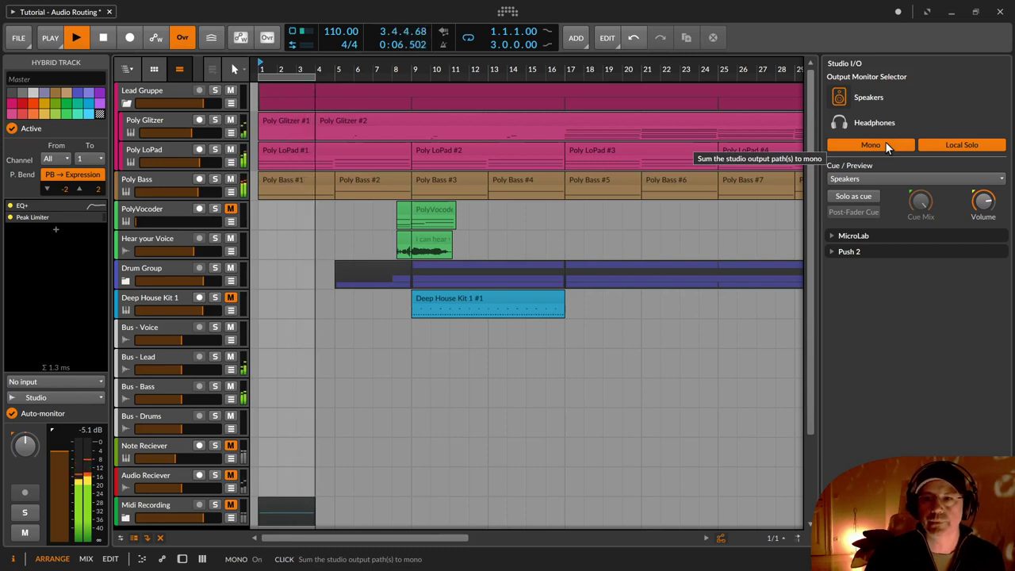
{"action": "left_click", "coordinate": [466, 38]}
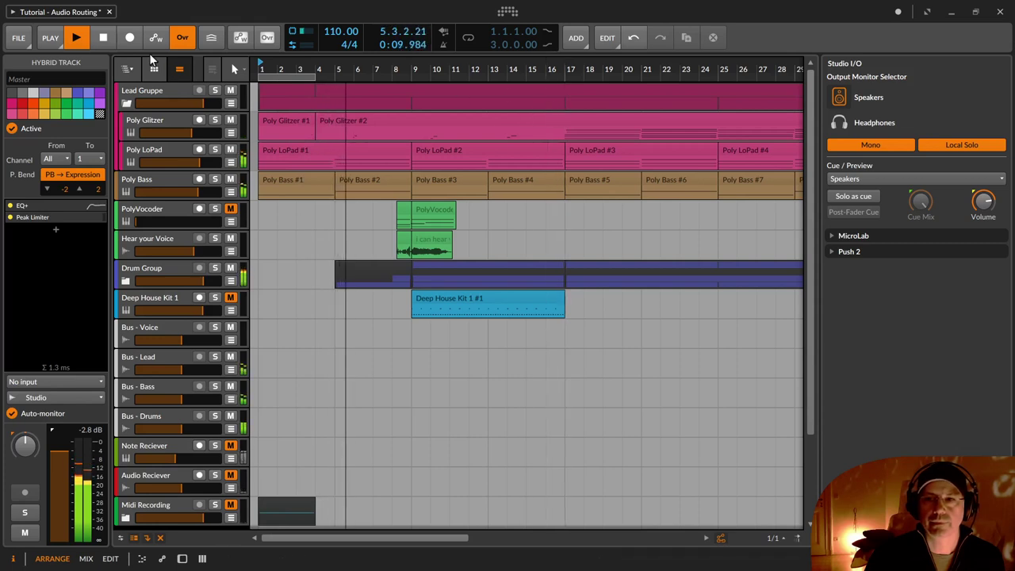
{"action": "left_click", "coordinate": [855, 147]}
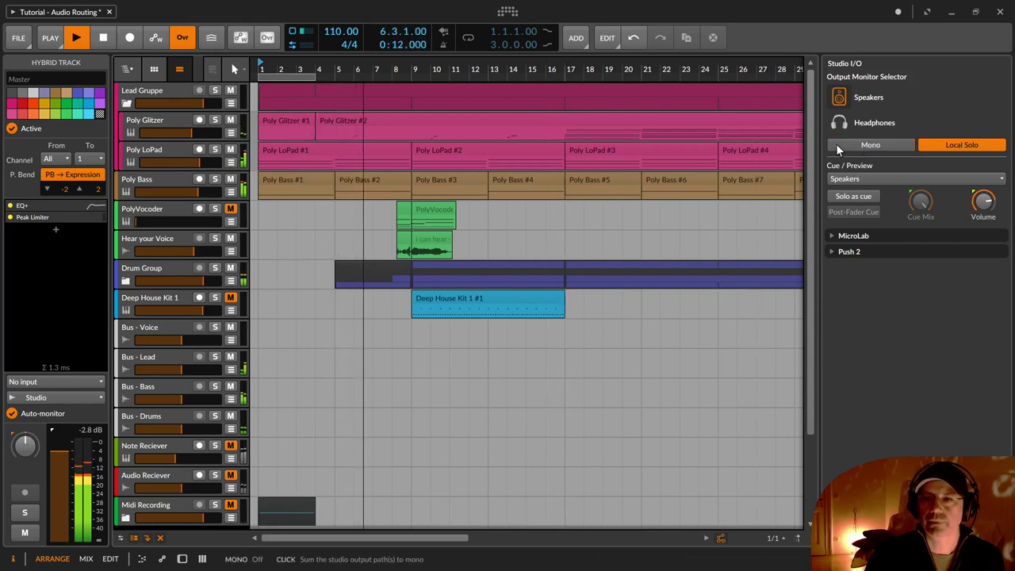
{"action": "left_click", "coordinate": [100, 38]}
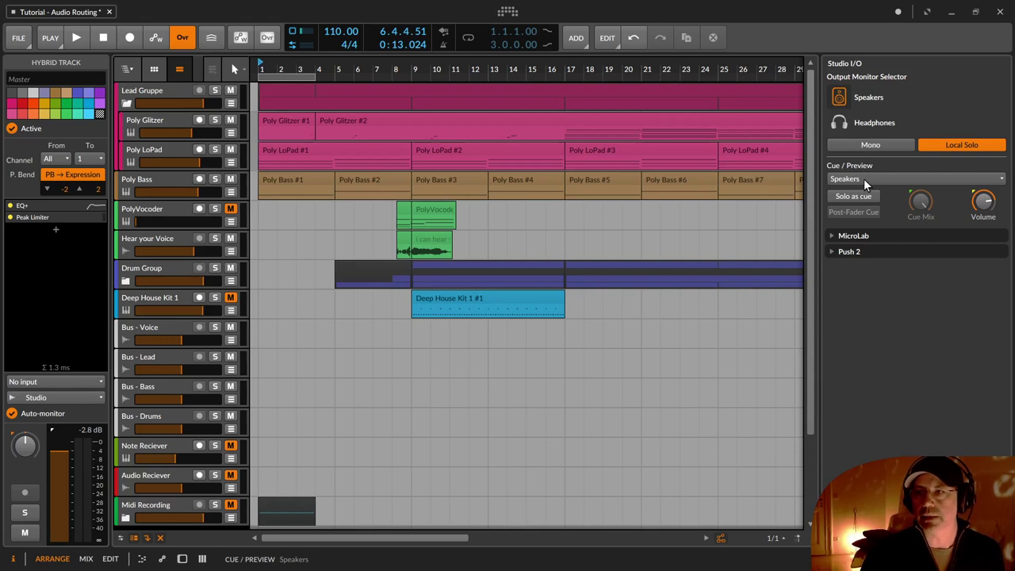
Set the Cue / Preview output to Headphones and enable Solo as cue.
{"action": "left_click", "coordinate": [863, 178]}
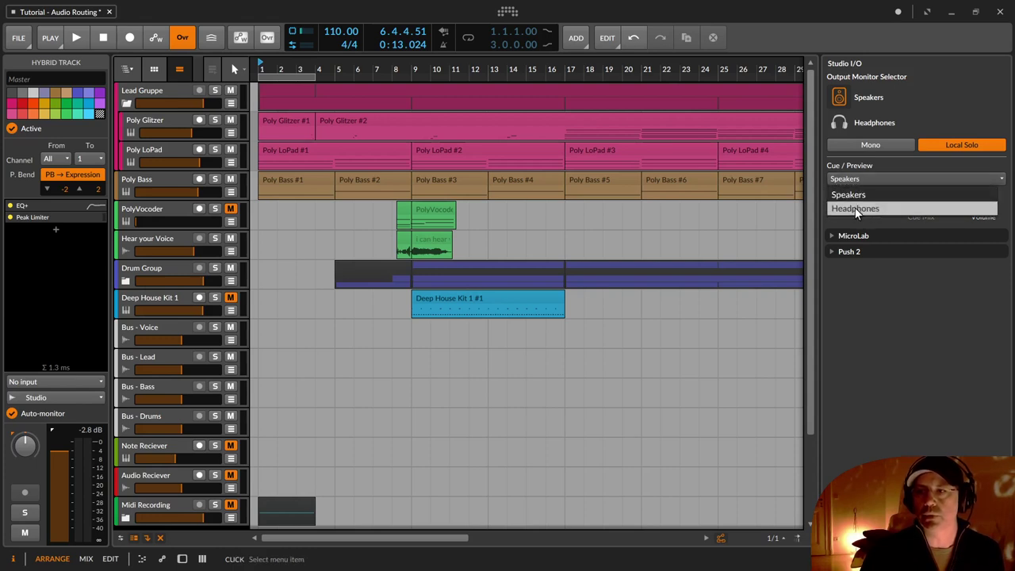
{"action": "left_click", "coordinate": [855, 209]}
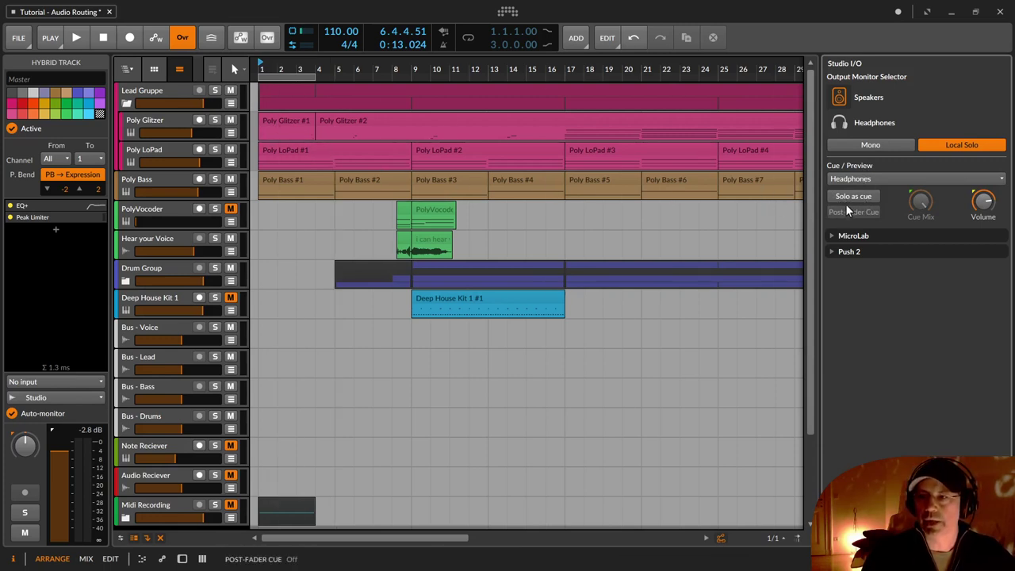
{"action": "left_click", "coordinate": [846, 195]}
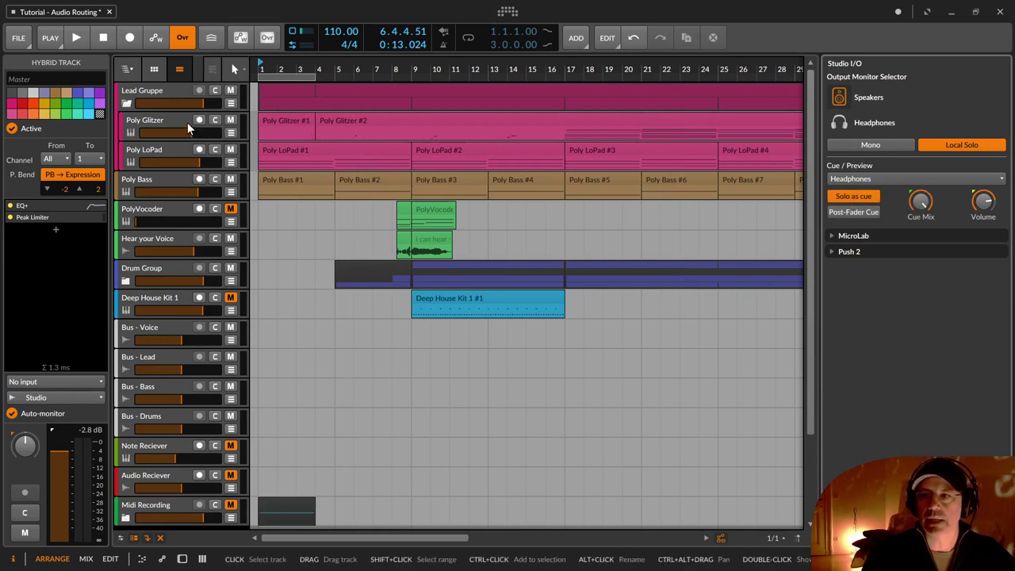
Cue Poly LoPad and Poly Glitzer individually and both together, and turn Solo as cue off.
{"action": "left_click", "coordinate": [212, 121]}
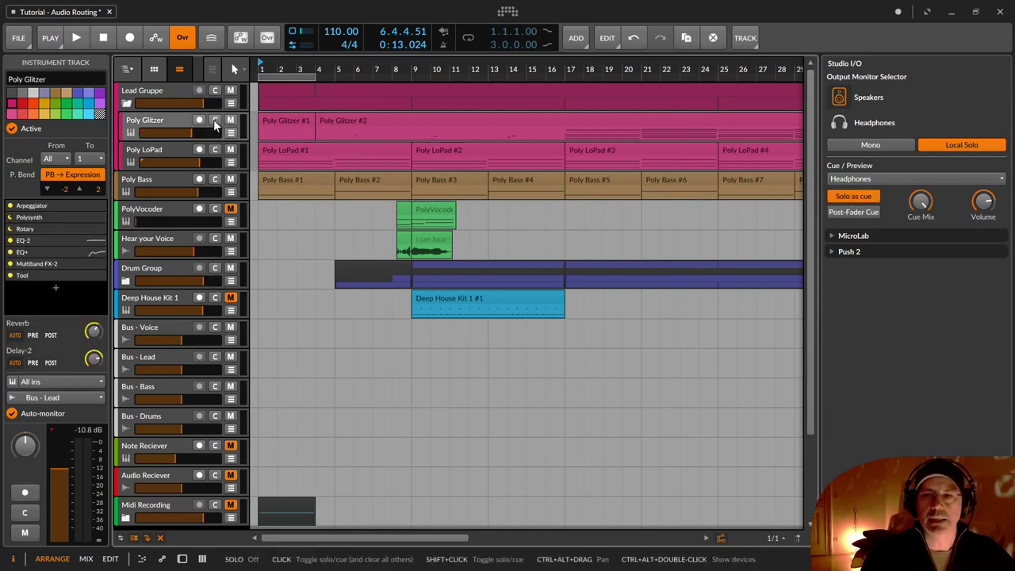
{"action": "left_click", "coordinate": [215, 149]}
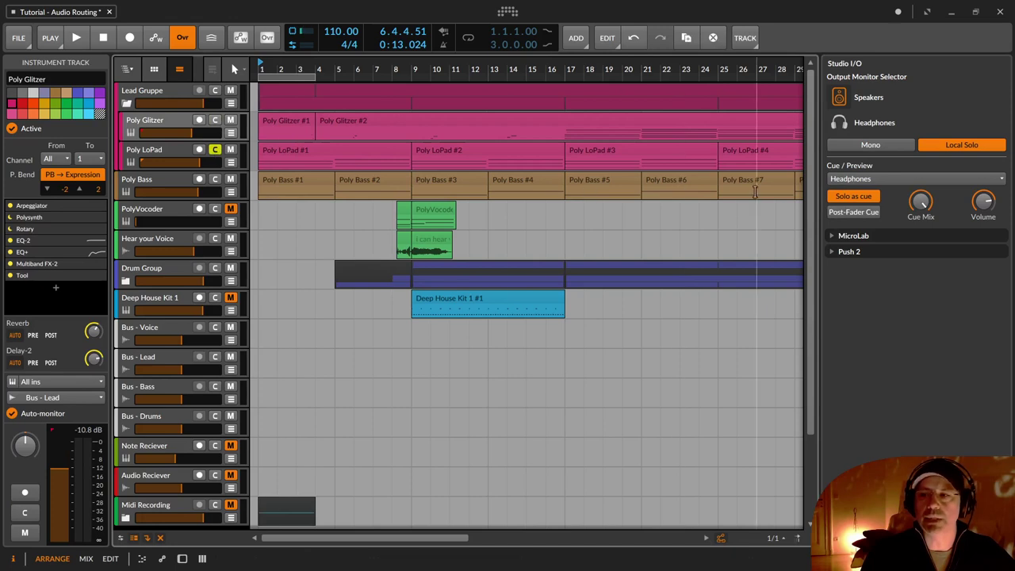
{"action": "left_click", "coordinate": [214, 119]}
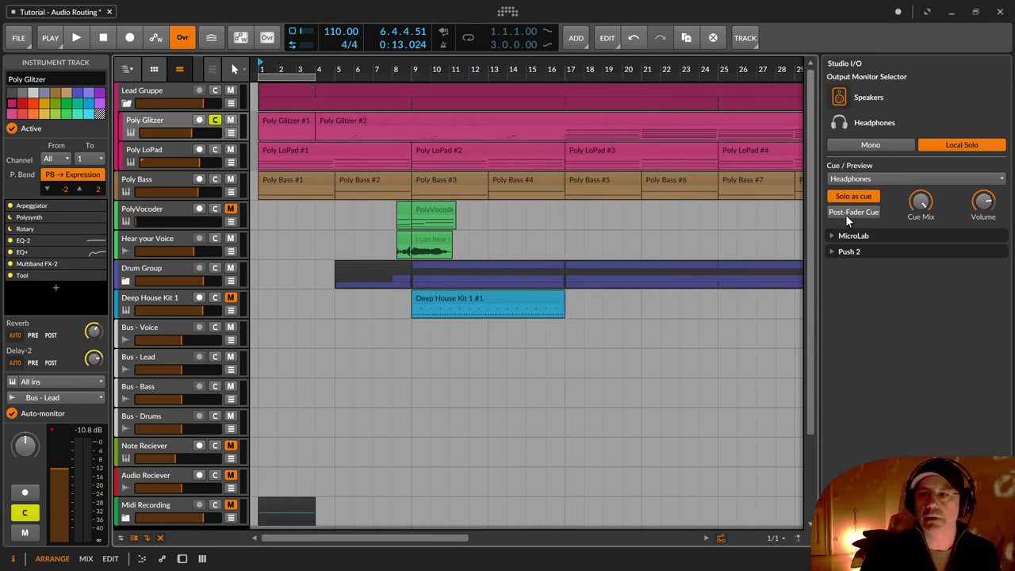
{"action": "left_click", "coordinate": [215, 149]}
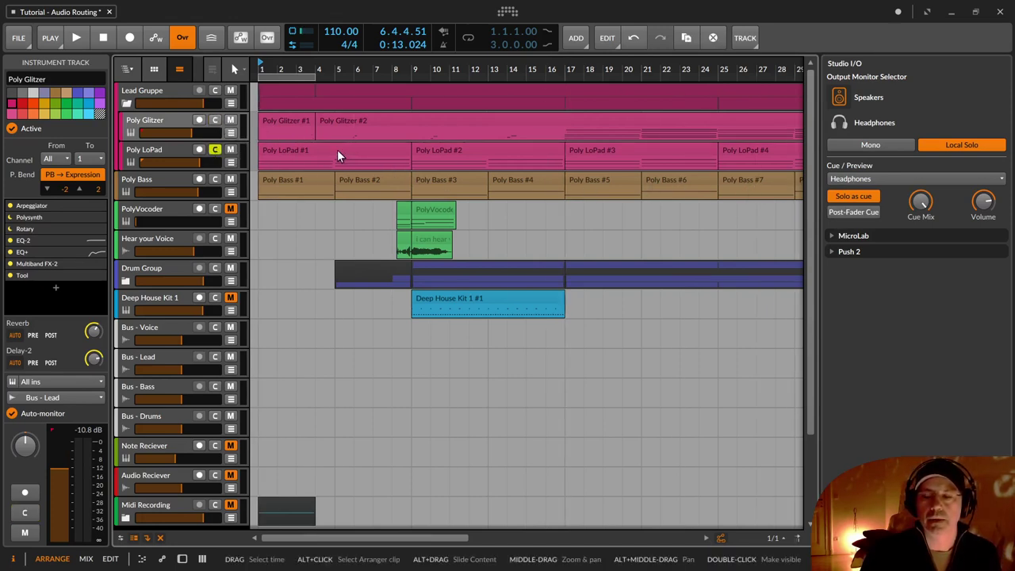
{"action": "left_click", "coordinate": [214, 115], "text": "shift"}
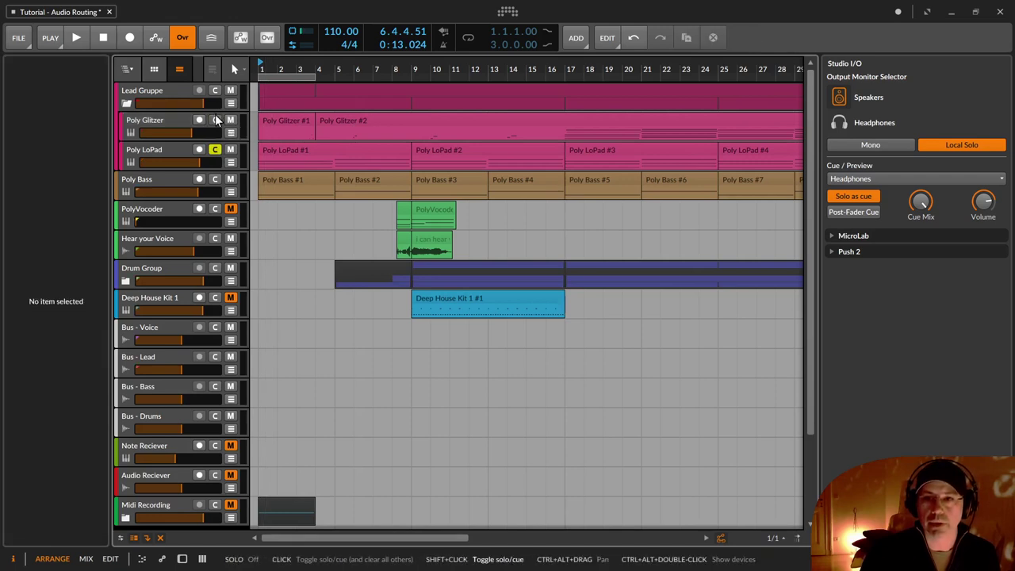
{"action": "left_click", "coordinate": [215, 120], "text": "shift"}
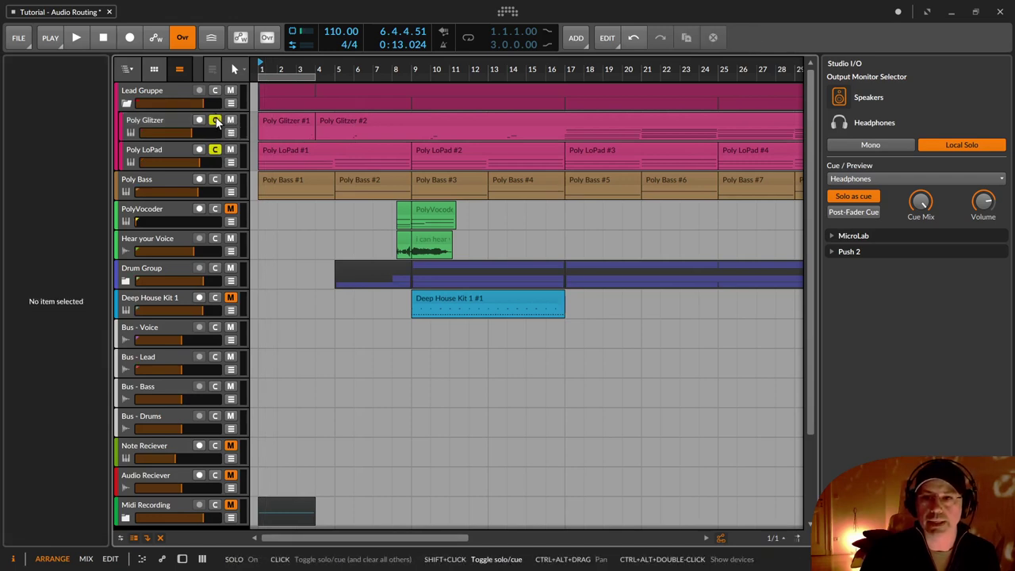
{"action": "left_click", "coordinate": [866, 198]}
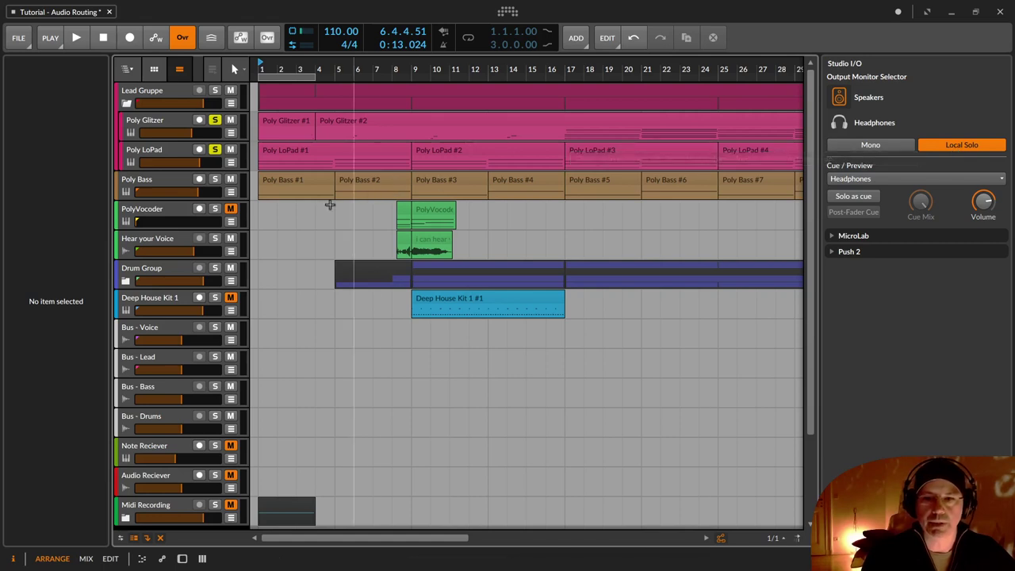
Show the Drum Machine device of Deep House Kit 1, and unmute and solo the track.
{"action": "left_click", "coordinate": [159, 295]}
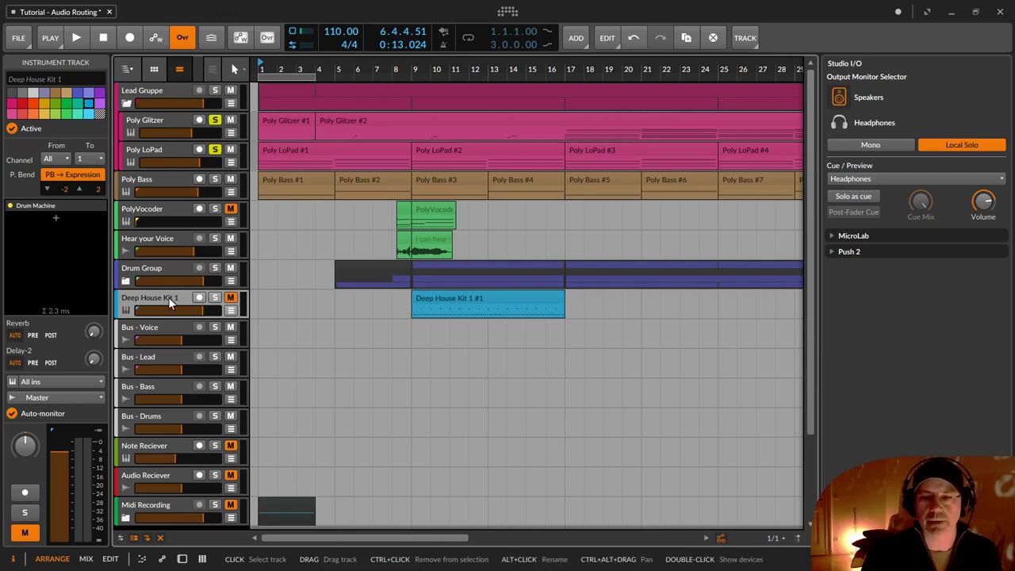
{"action": "double_click", "coordinate": [168, 296]}
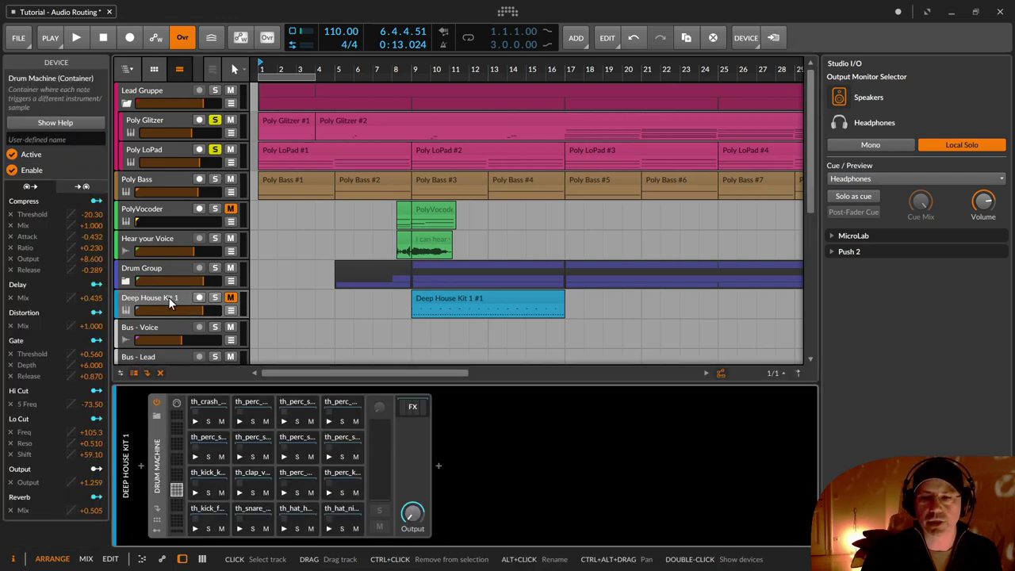
{"action": "left_click", "coordinate": [214, 298]}
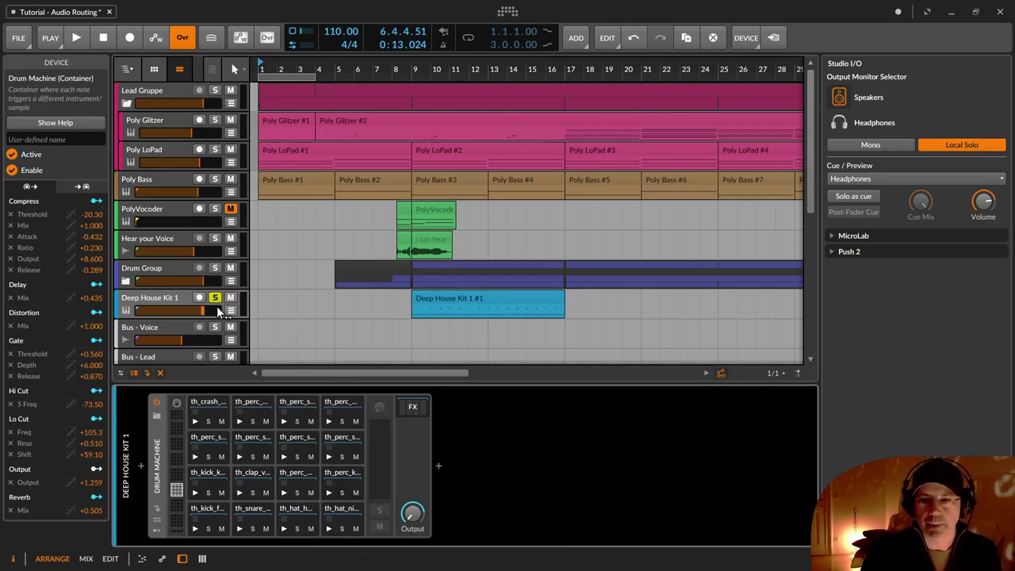
Move the Deep House Kit 1 clip from bar 9 to bar 1 and match the loop range to its eight bars.
{"action": "left_click_drag", "start_coordinate": [286, 291], "coordinate": [286, 311]}
{"action": "scroll", "coordinate": [299, 294], "scroll_direction": "down", "scroll_amount": 6}
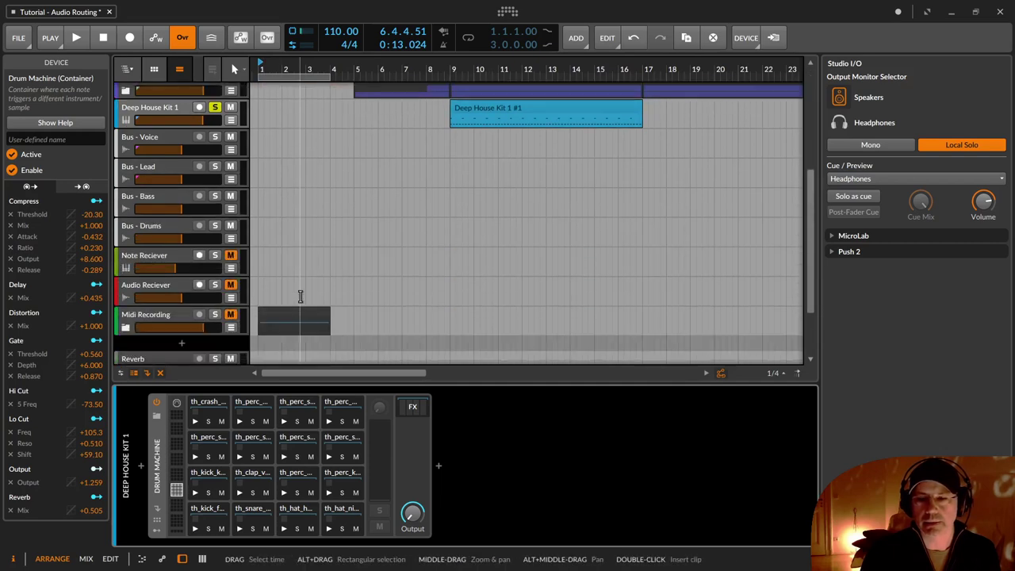
{"action": "scroll", "coordinate": [299, 296], "scroll_direction": "up", "scroll_amount": 3}
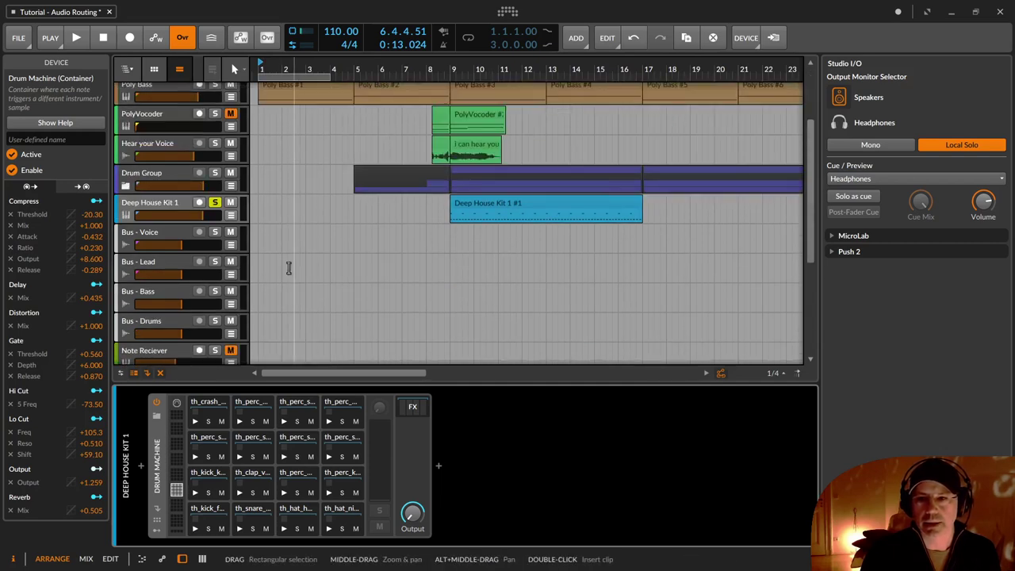
{"action": "left_click", "coordinate": [453, 205]}
{"action": "left_click_drag", "start_coordinate": [452, 206], "coordinate": [283, 199]}
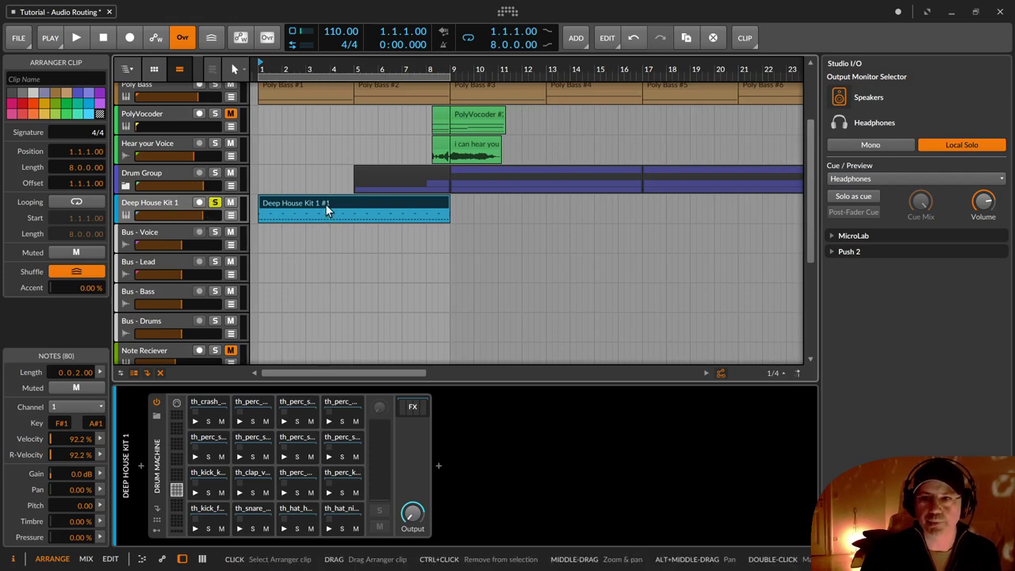
Play the arrangement from bar 1 and solo a th_perc_s pad inside Deep House Kit 1's Drum Machine.
{"action": "key", "text": "space"}
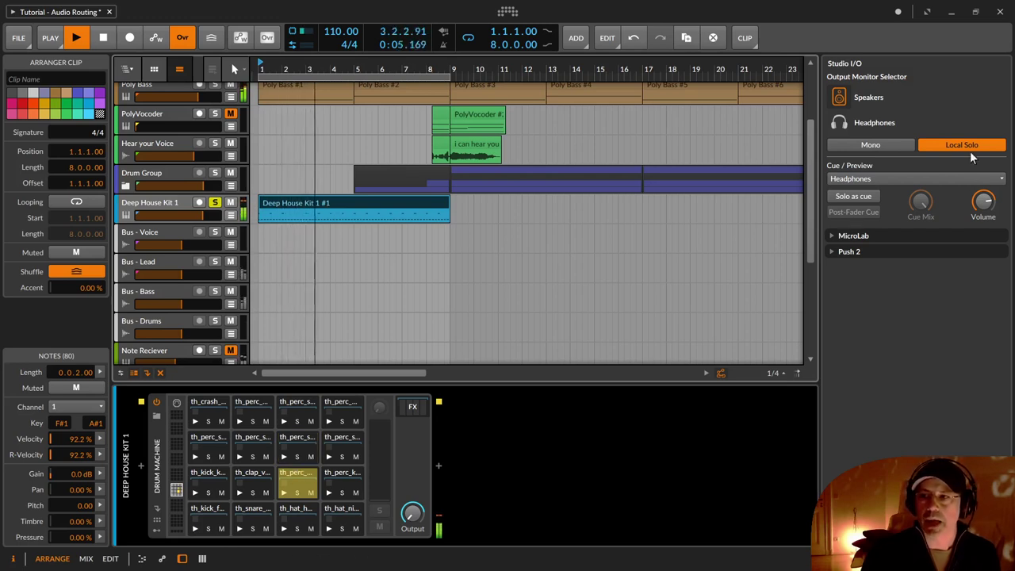
{"action": "left_click", "coordinate": [297, 456]}
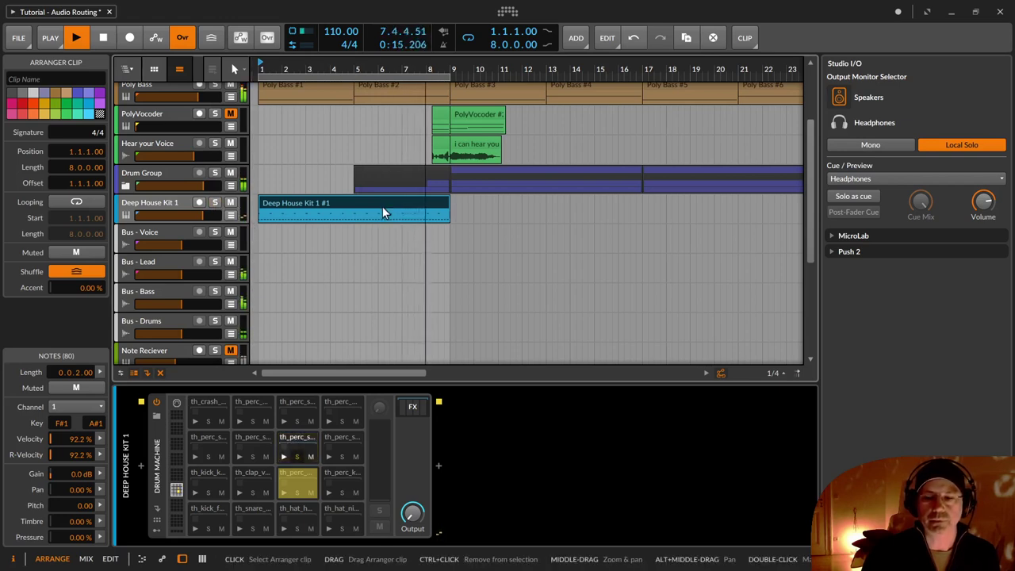
{"action": "left_click", "coordinate": [297, 455]}
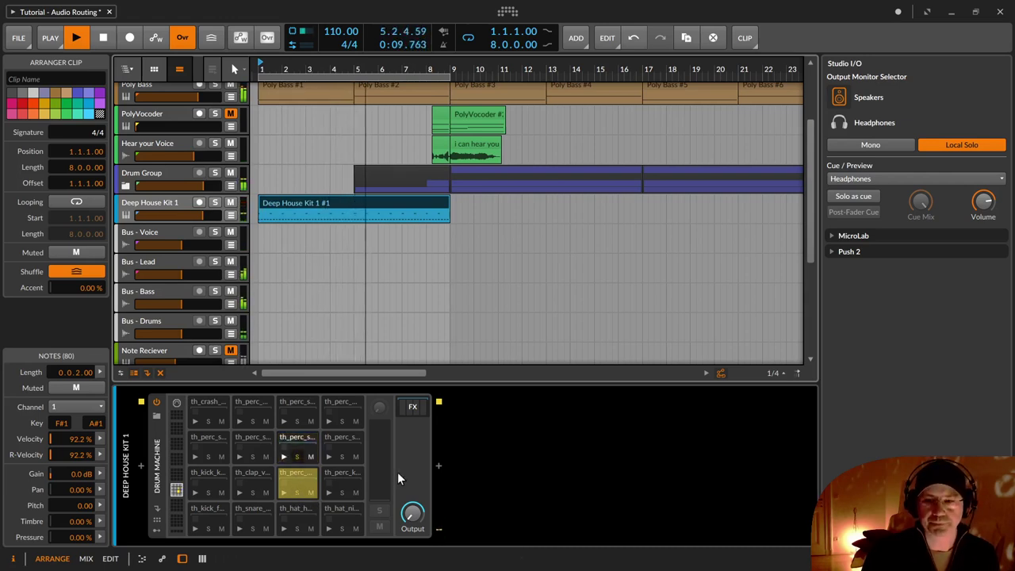
Compare the soloed drum pad with Local Solo off and on, and stop playback.
{"action": "left_click", "coordinate": [957, 144]}
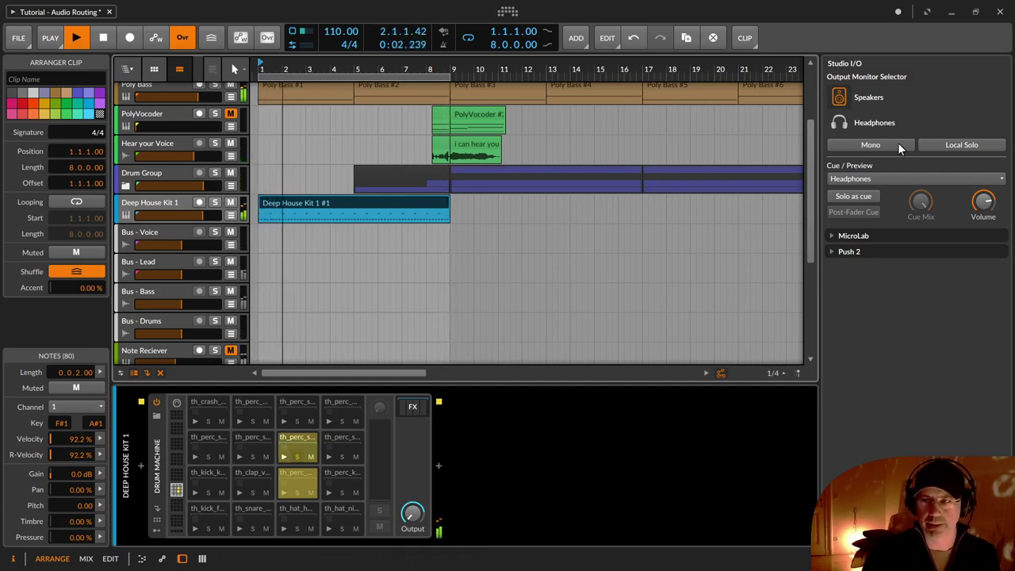
{"action": "left_click", "coordinate": [962, 145]}
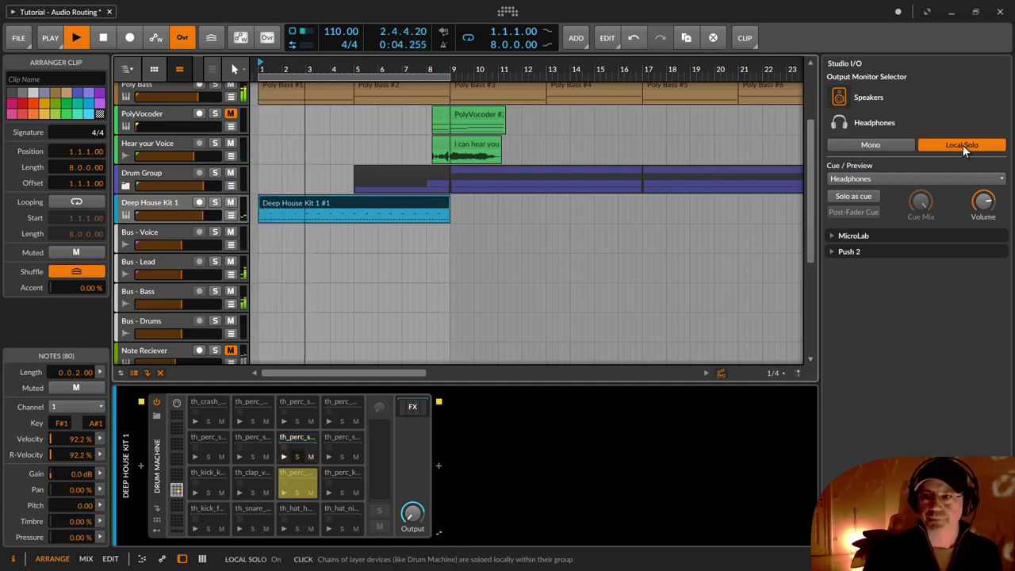
{"action": "key", "text": "space"}
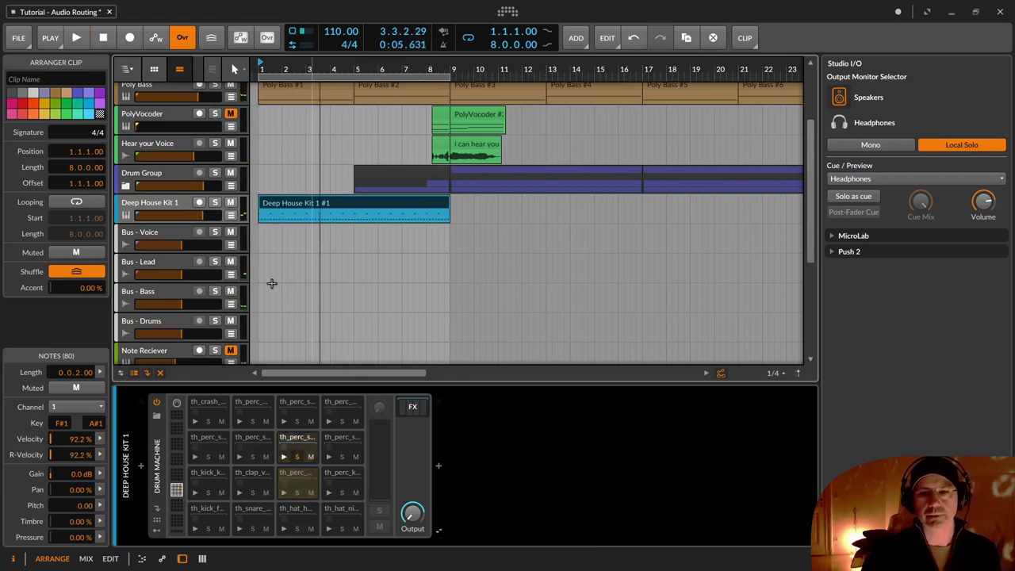
Mute Deep House Kit 1 and hide its device chain to return to the full track list.
{"action": "left_click", "coordinate": [230, 203]}
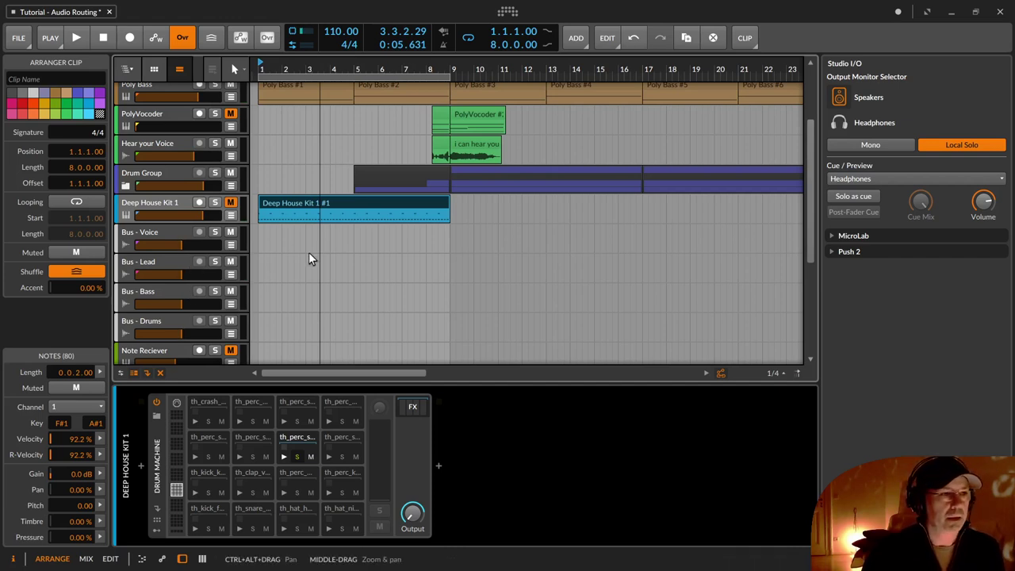
{"action": "left_click", "coordinate": [306, 283]}
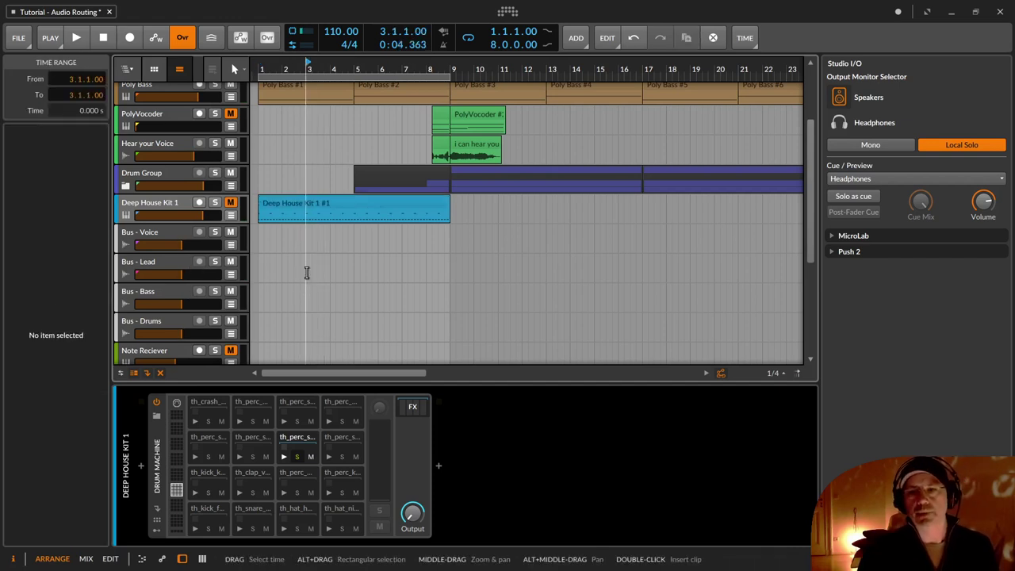
{"action": "key", "text": "alt"}
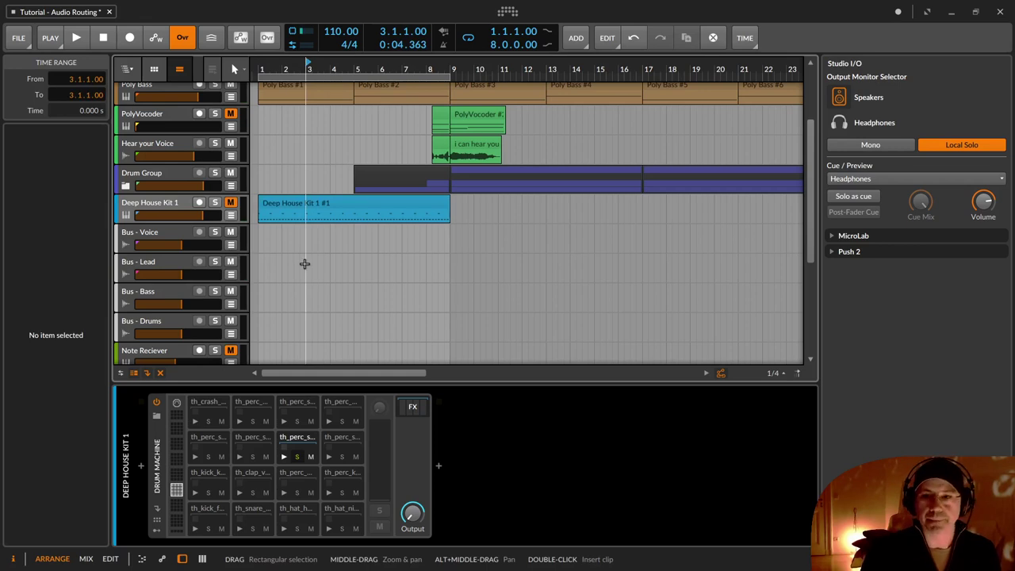
{"action": "left_click", "coordinate": [178, 211]}
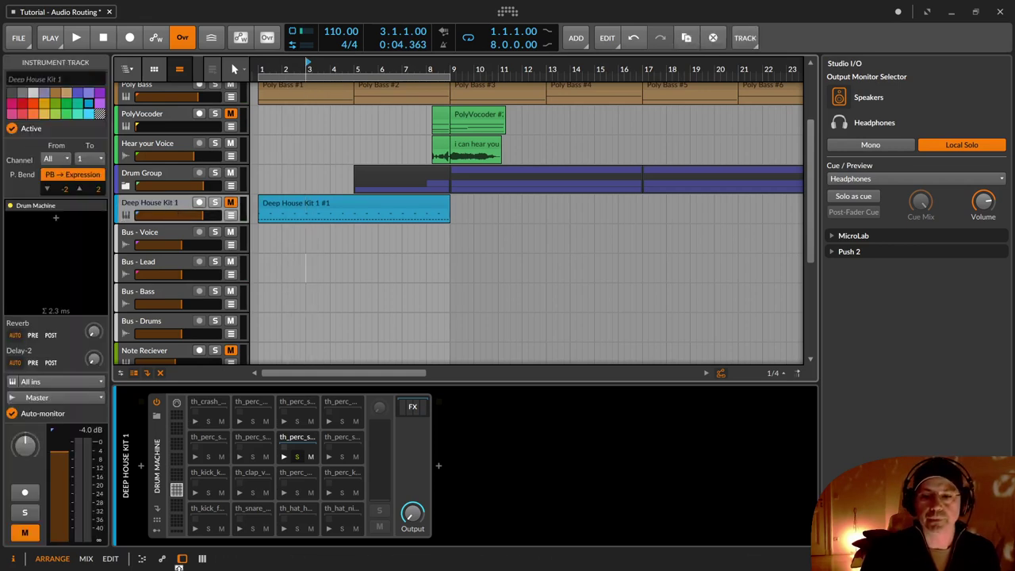
{"action": "left_click", "coordinate": [181, 559]}
{"action": "scroll", "coordinate": [172, 133], "scroll_direction": "up", "scroll_amount": 3}
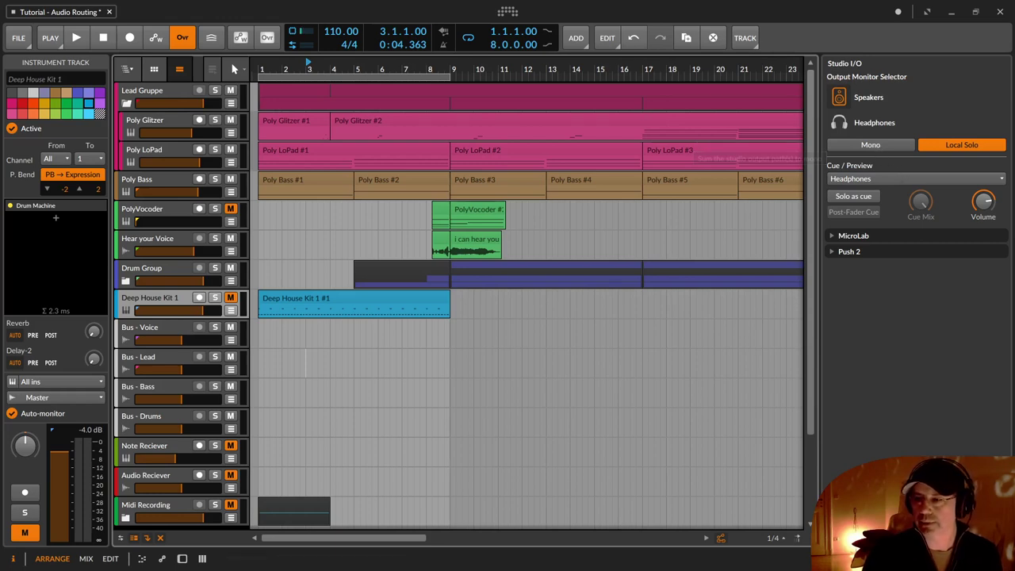
Replace the Studio I/O view with the device browser, and show input and output routing in the track headers with Lead Gruppe selected.
{"action": "left_click", "coordinate": [962, 559]}
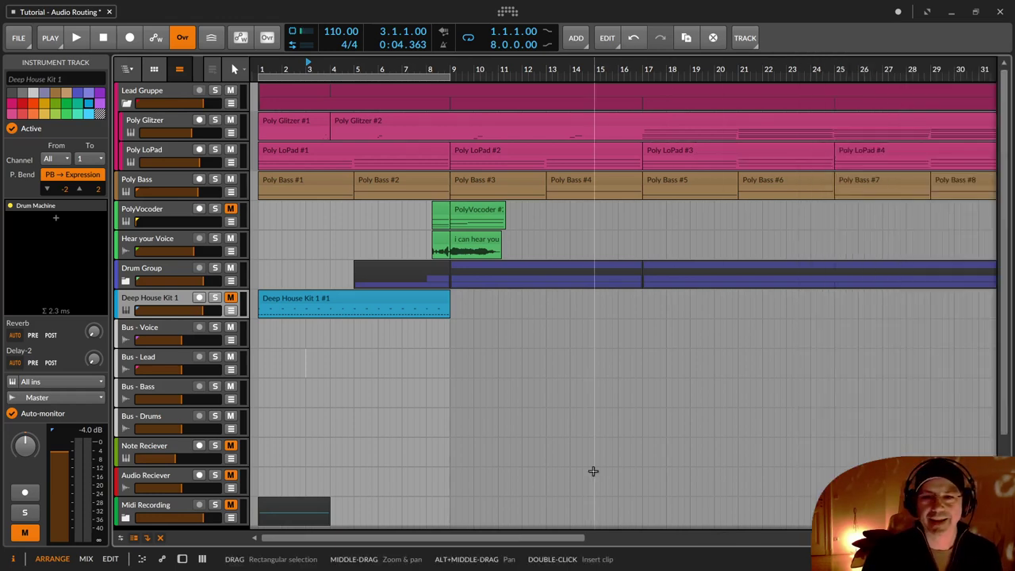
{"action": "left_click", "coordinate": [987, 559]}
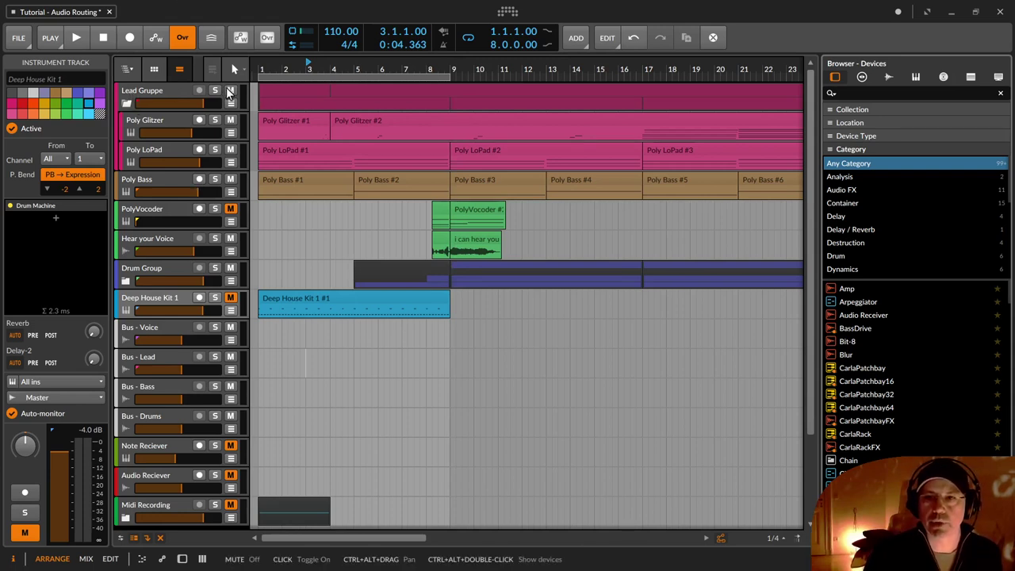
{"action": "left_click", "coordinate": [133, 95]}
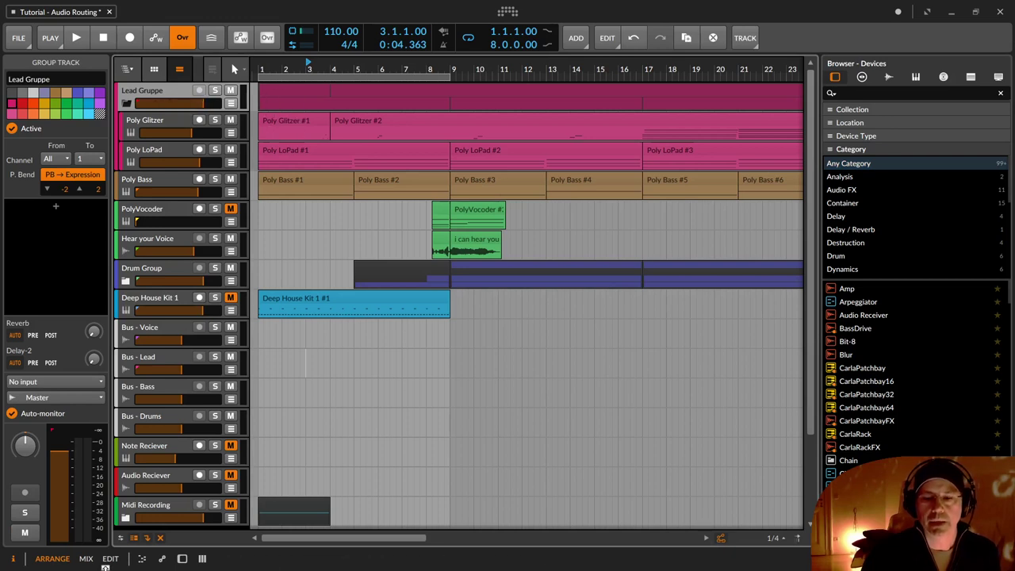
{"action": "left_click", "coordinate": [132, 537]}
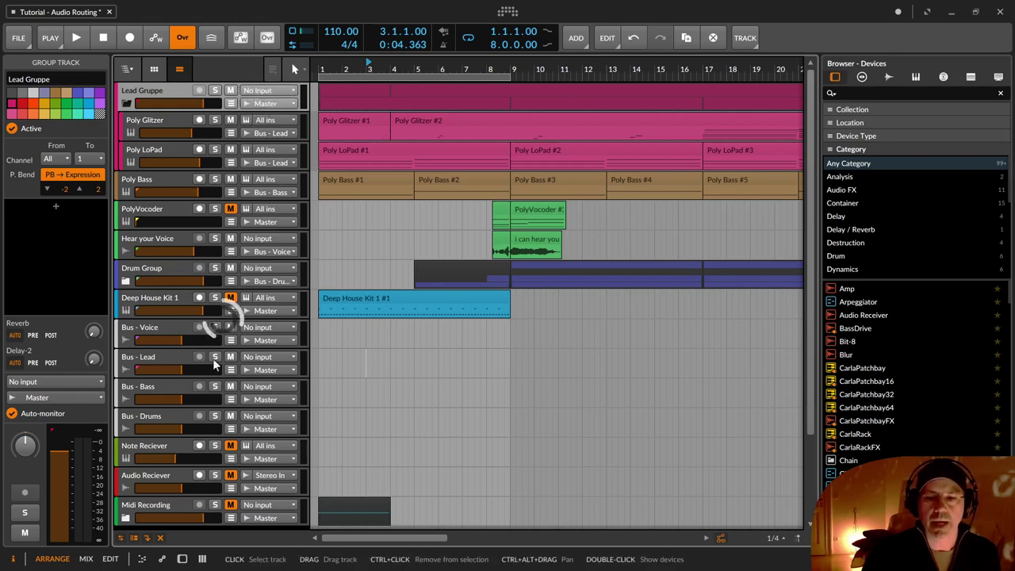
Hide the input and output routing in the track headers, toggling the inspector off and on again.
{"action": "left_click", "coordinate": [12, 561]}
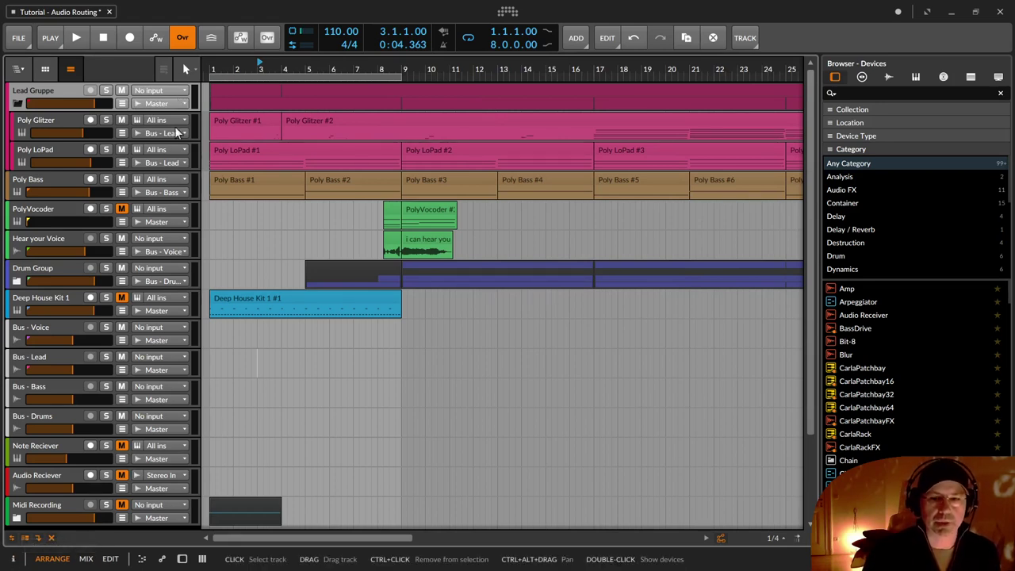
{"action": "left_click", "coordinate": [12, 544]}
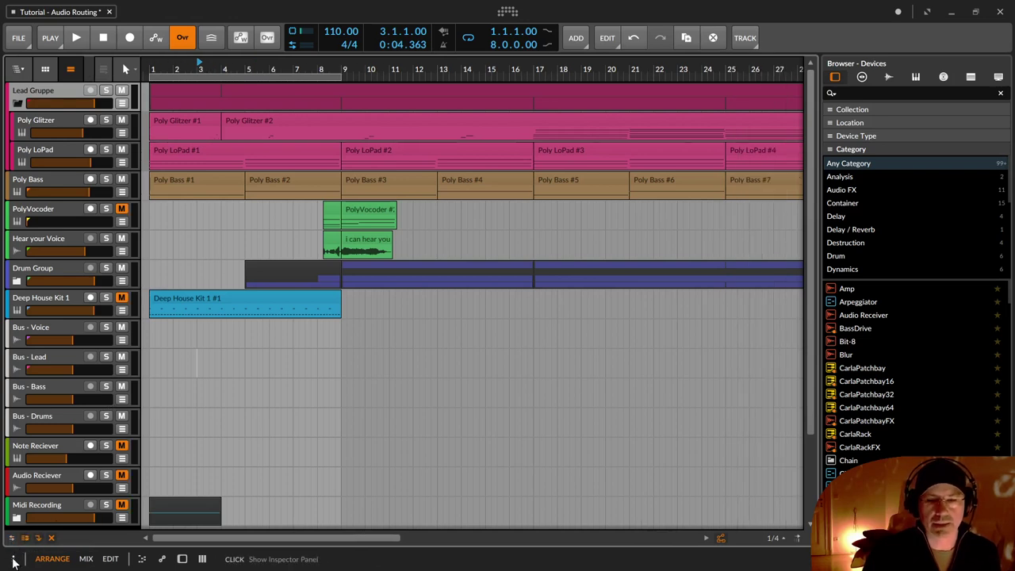
{"action": "left_click", "coordinate": [13, 558]}
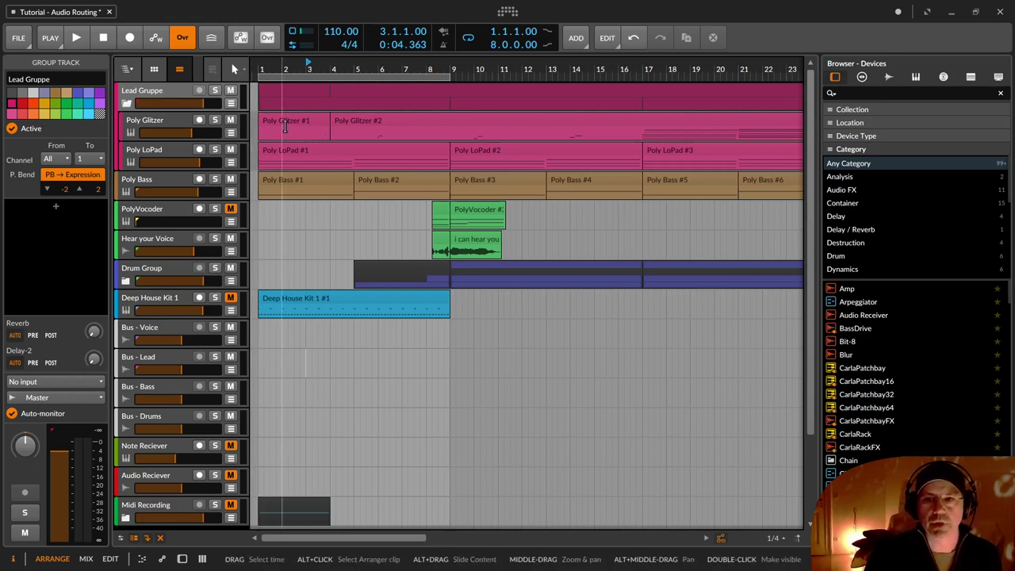
Compare the inspector contents for the Poly Glitzer #1 clip, the Lead Gruppe group track and the Poly Glitzer instrument track.
{"action": "left_click", "coordinate": [281, 121]}
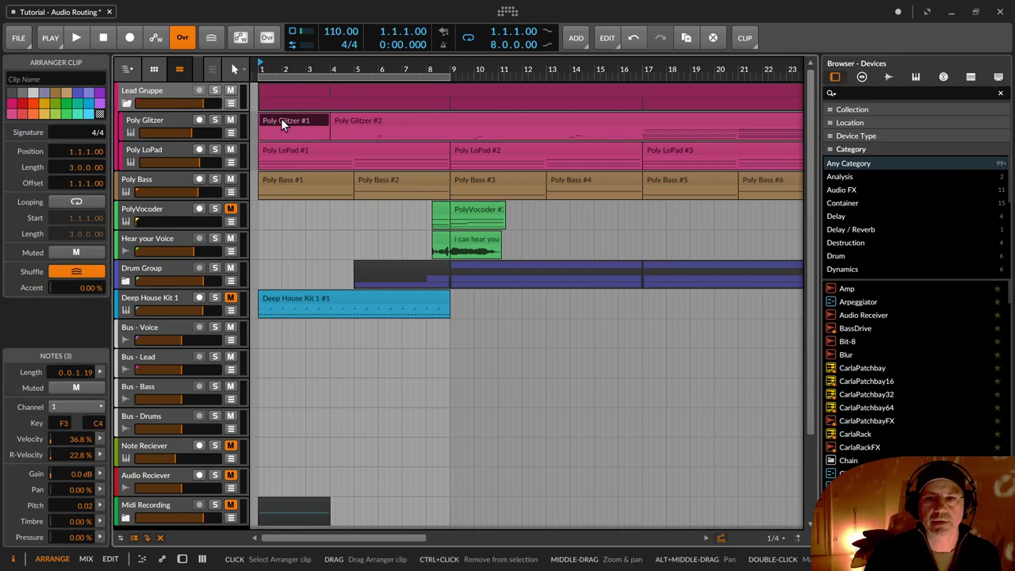
{"action": "left_click", "coordinate": [173, 94]}
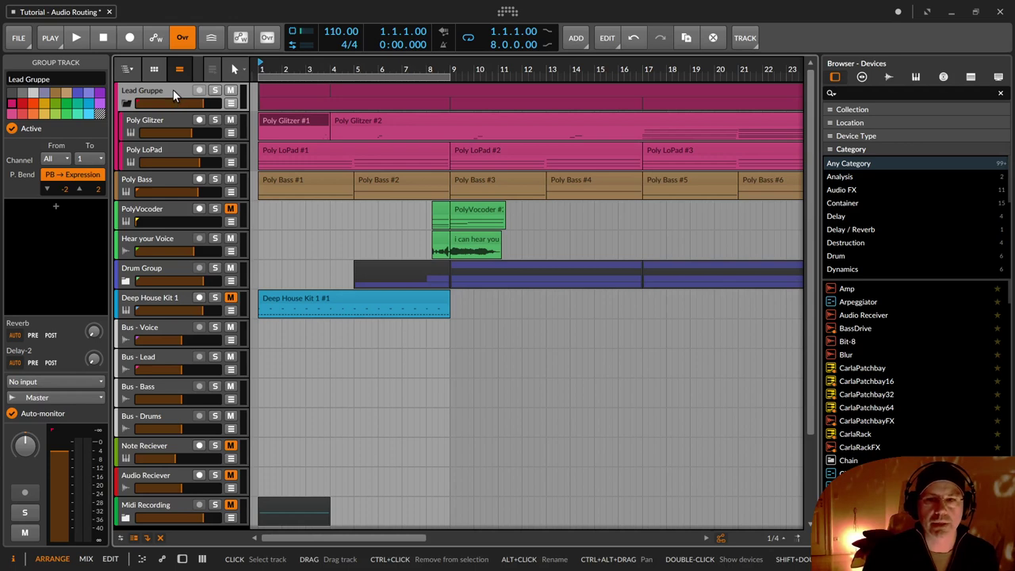
{"action": "left_click", "coordinate": [167, 119]}
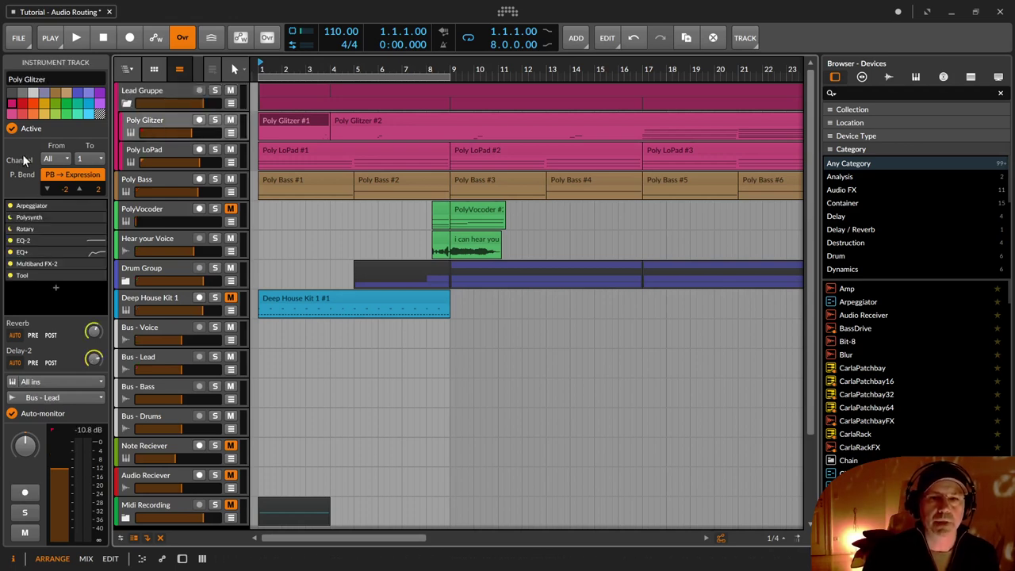
Set Poly Glitzer's note channel routing to accept channel 2 and send it to channel 2.
{"action": "key", "text": "ctrl+super"}
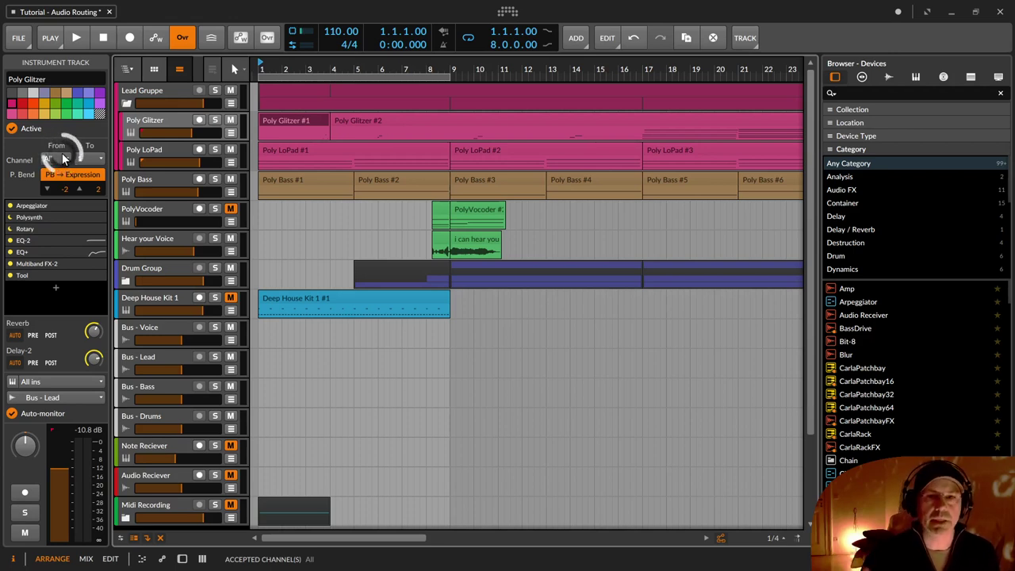
{"action": "left_click", "coordinate": [63, 154]}
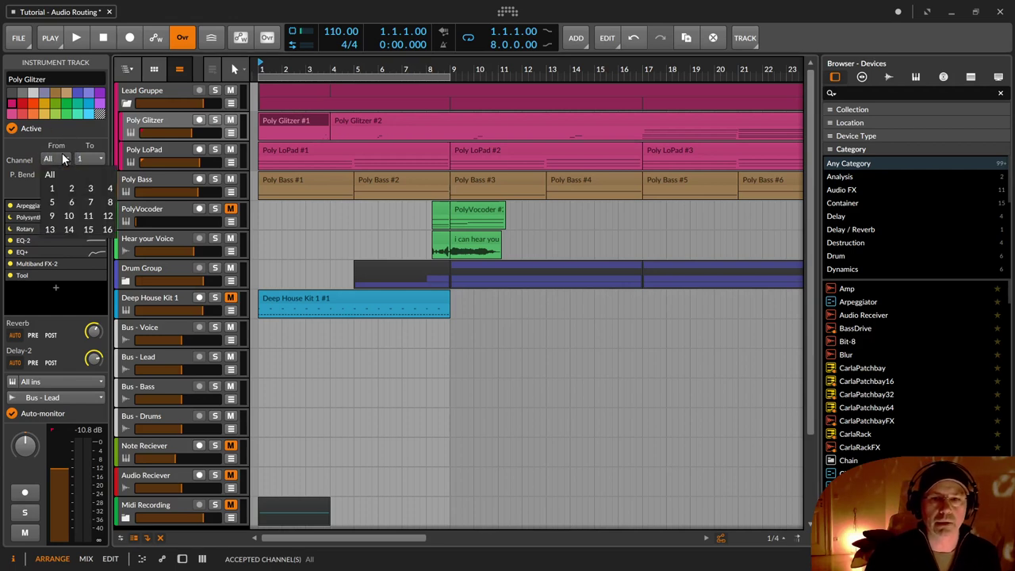
{"action": "left_click", "coordinate": [70, 188]}
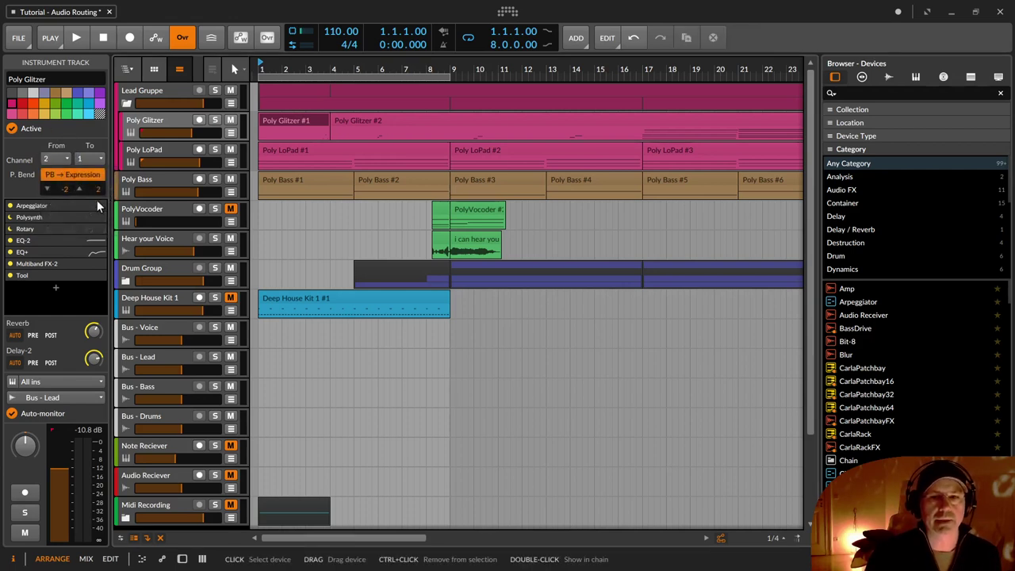
{"action": "left_click", "coordinate": [93, 162]}
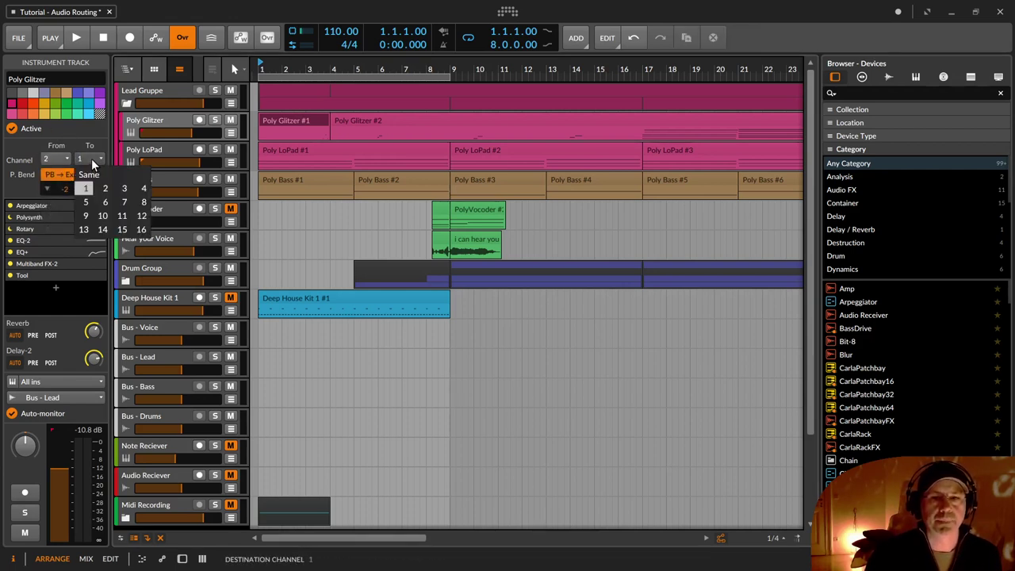
{"action": "left_click", "coordinate": [91, 158]}
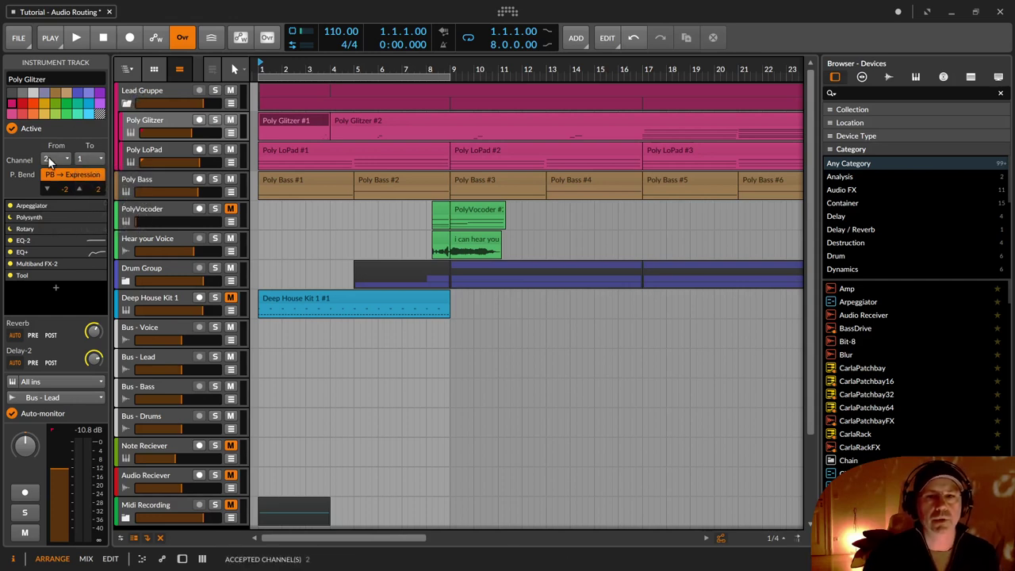
{"action": "left_click", "coordinate": [99, 161]}
{"action": "left_click", "coordinate": [105, 188]}
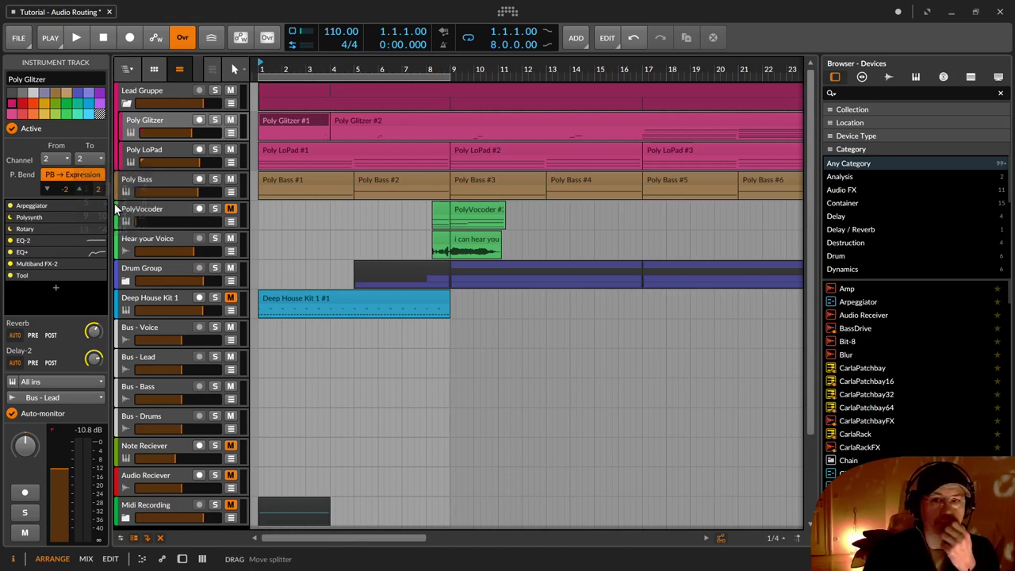
Set Poly Glitzer's accepted note channels to All.
{"action": "left_click", "coordinate": [58, 159]}
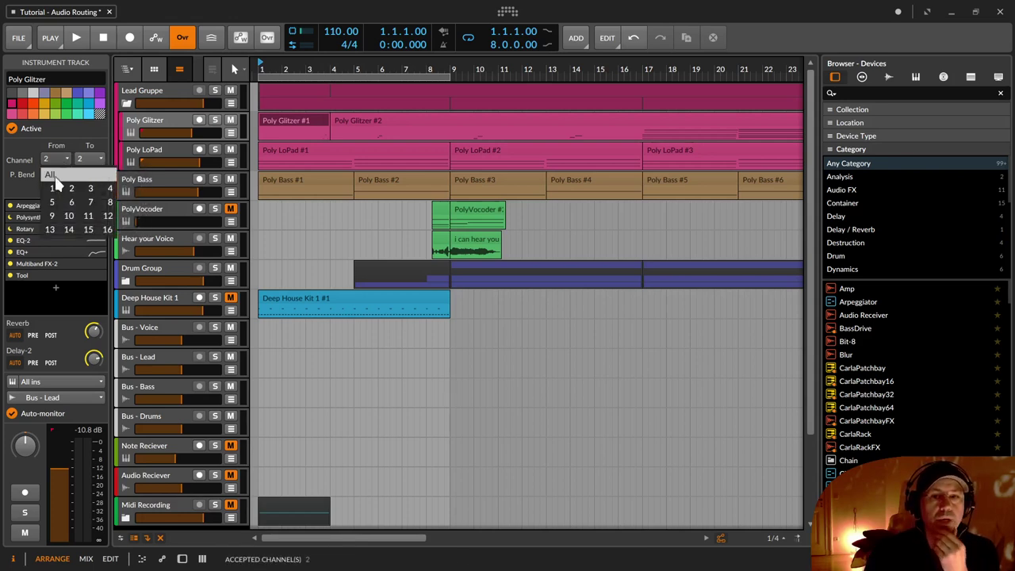
{"action": "left_click", "coordinate": [56, 177]}
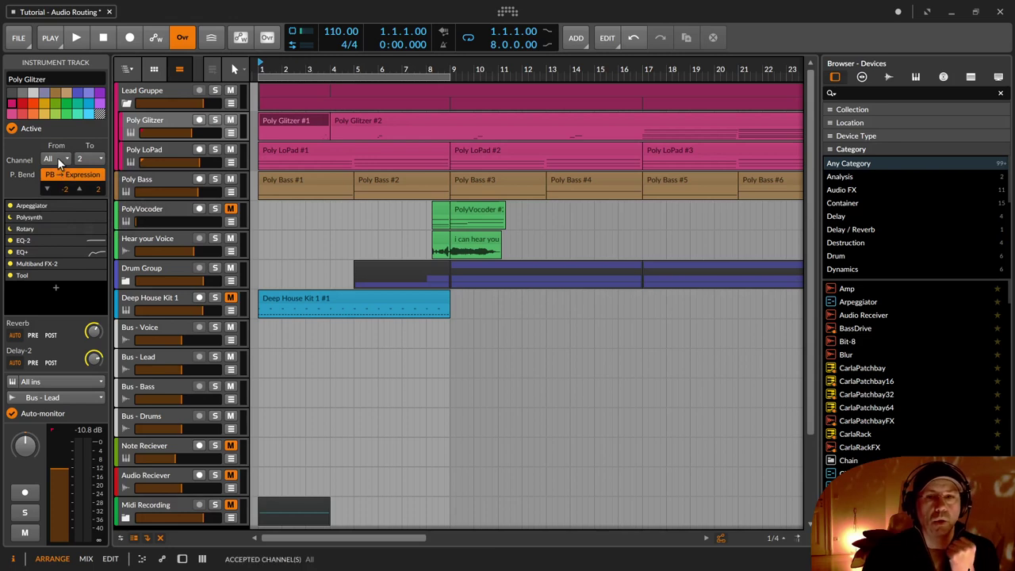
{"action": "left_click", "coordinate": [57, 157]}
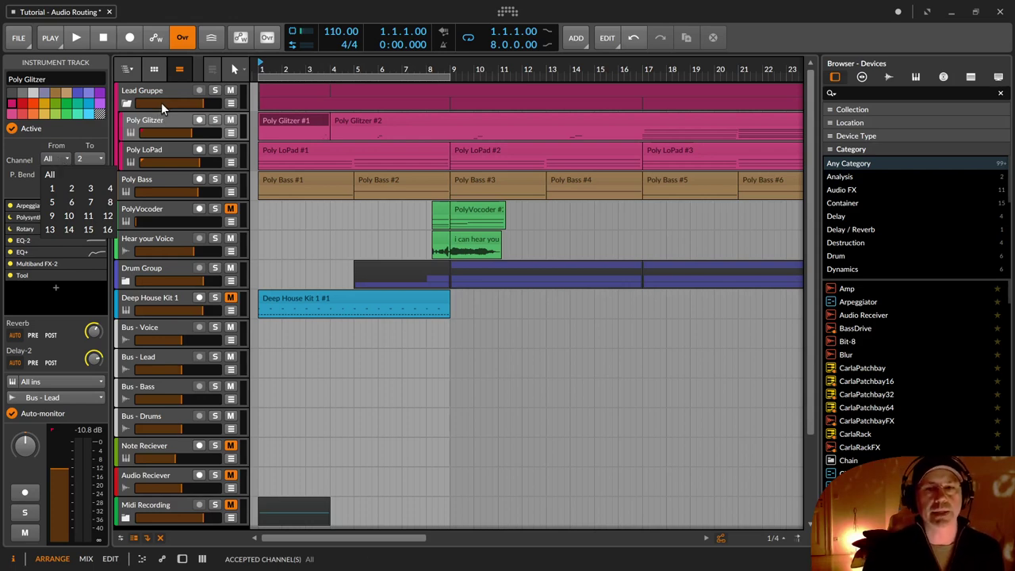
{"action": "left_click", "coordinate": [59, 156]}
{"action": "left_click", "coordinate": [59, 156]}
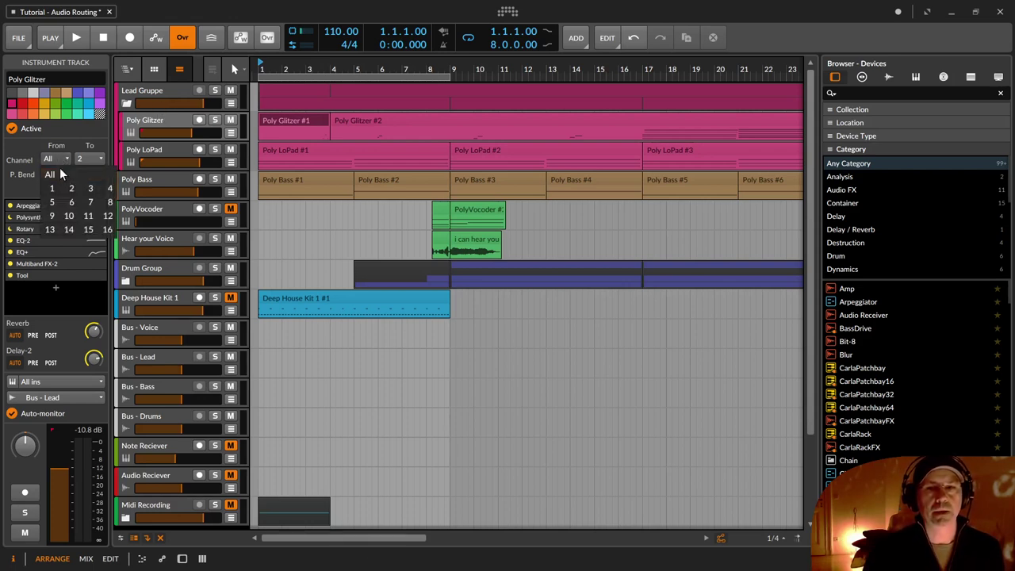
{"action": "left_click", "coordinate": [56, 176]}
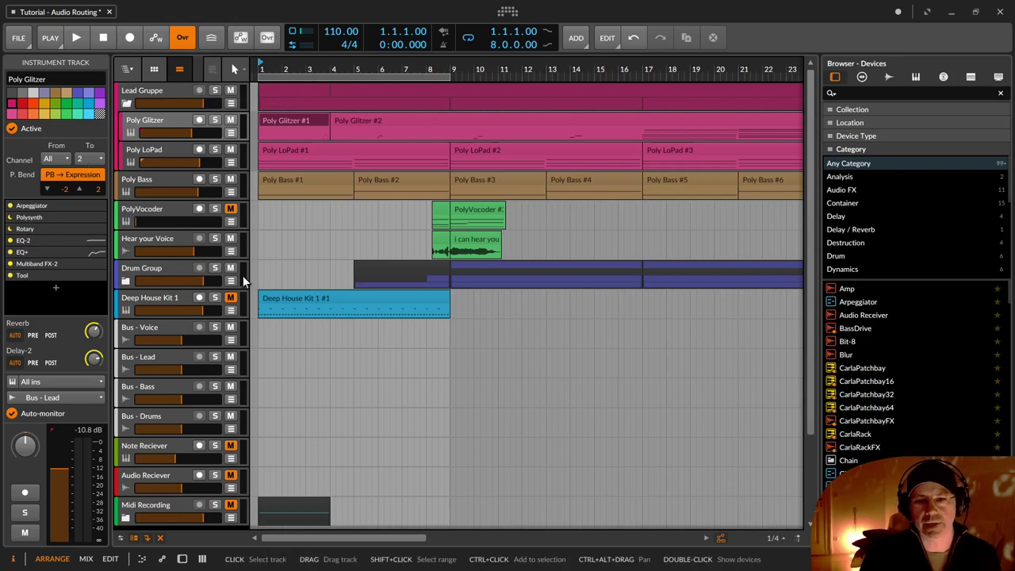
Show the Note Reciever track's device chain and select its Note Receiver device.
{"action": "scroll", "coordinate": [214, 365], "scroll_direction": "down", "scroll_amount": 2}
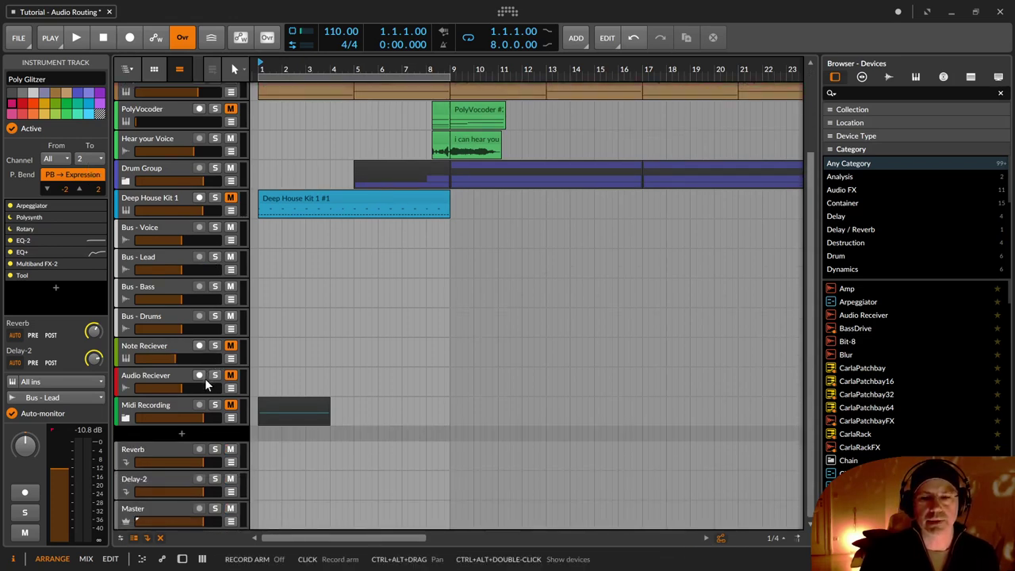
{"action": "left_click", "coordinate": [160, 348]}
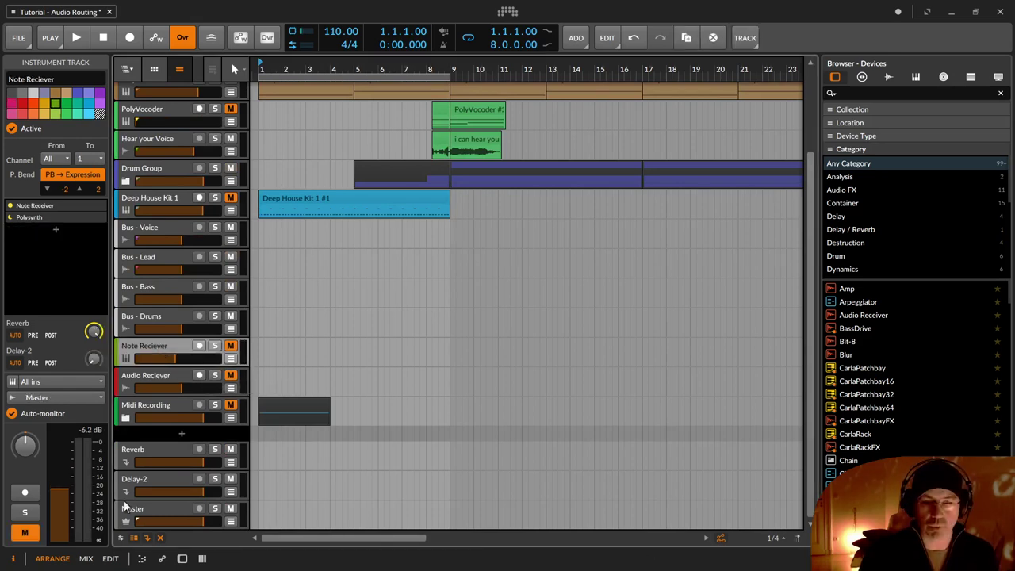
{"action": "left_click", "coordinate": [182, 558]}
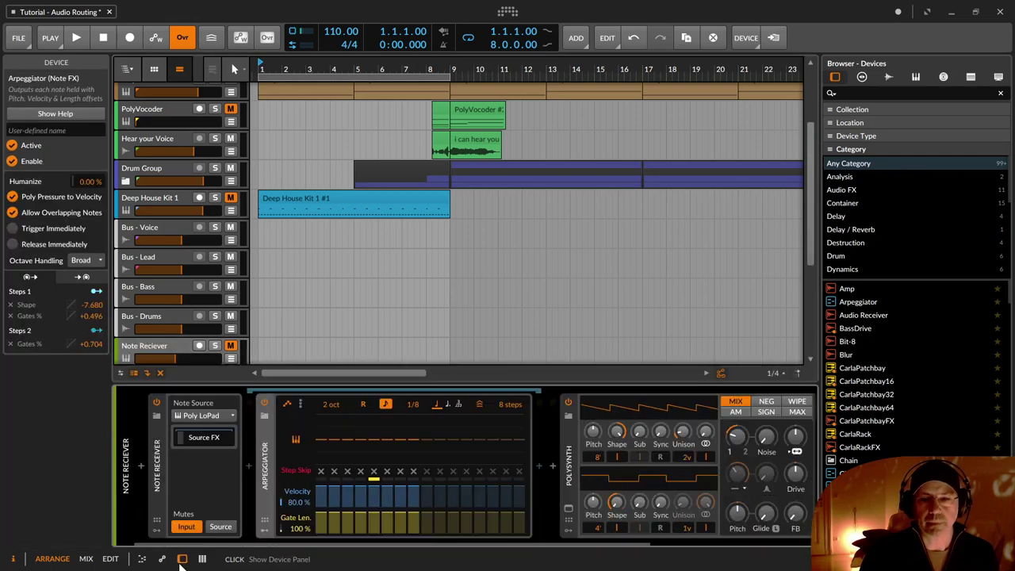
{"action": "scroll", "coordinate": [288, 282], "scroll_direction": "down", "scroll_amount": 3}
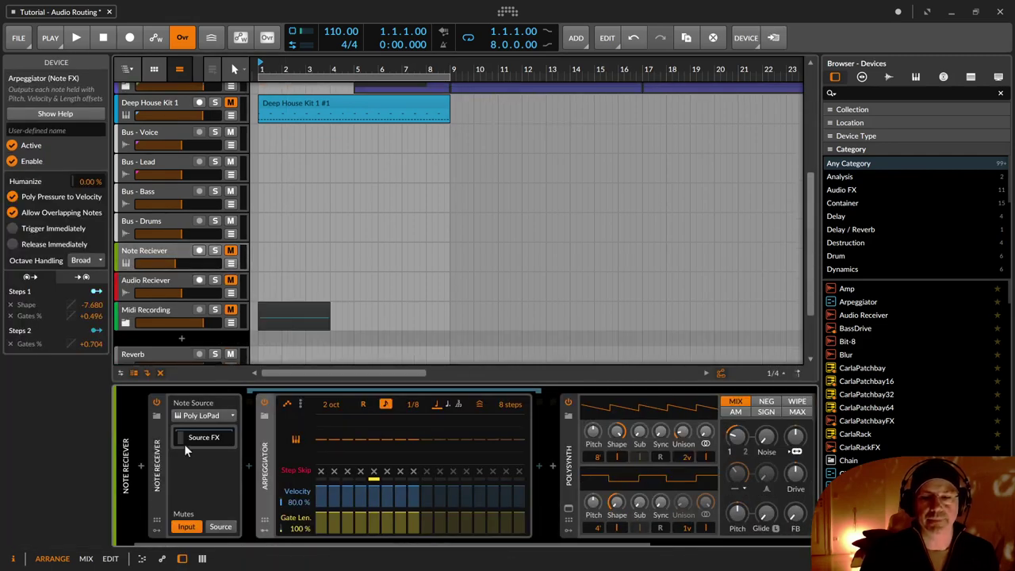
{"action": "left_click", "coordinate": [158, 476]}
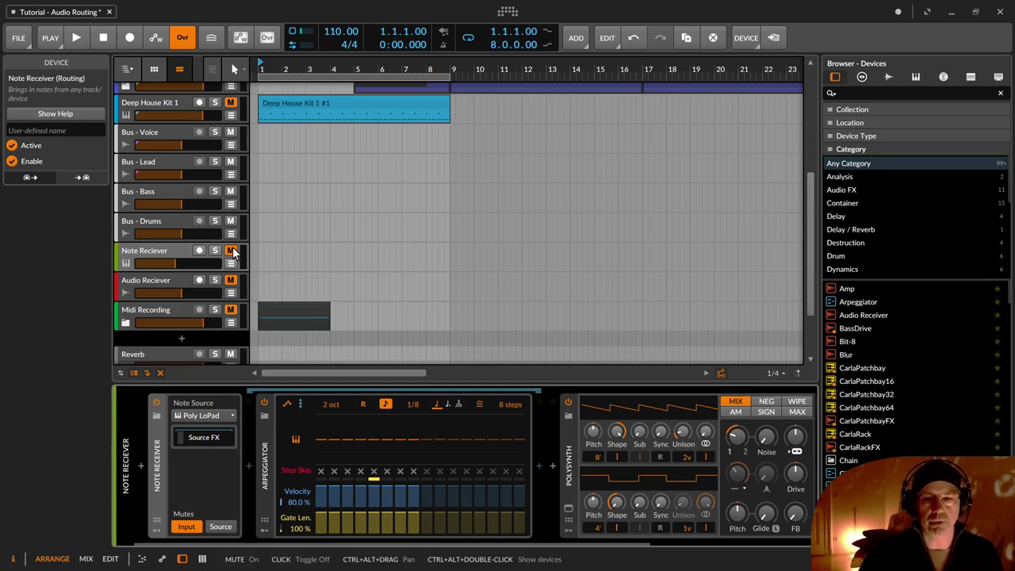
Solo the Note Reciever track and briefly play the arrangement to hear the notes it takes from Poly LoPad.
{"action": "left_click", "coordinate": [171, 254]}
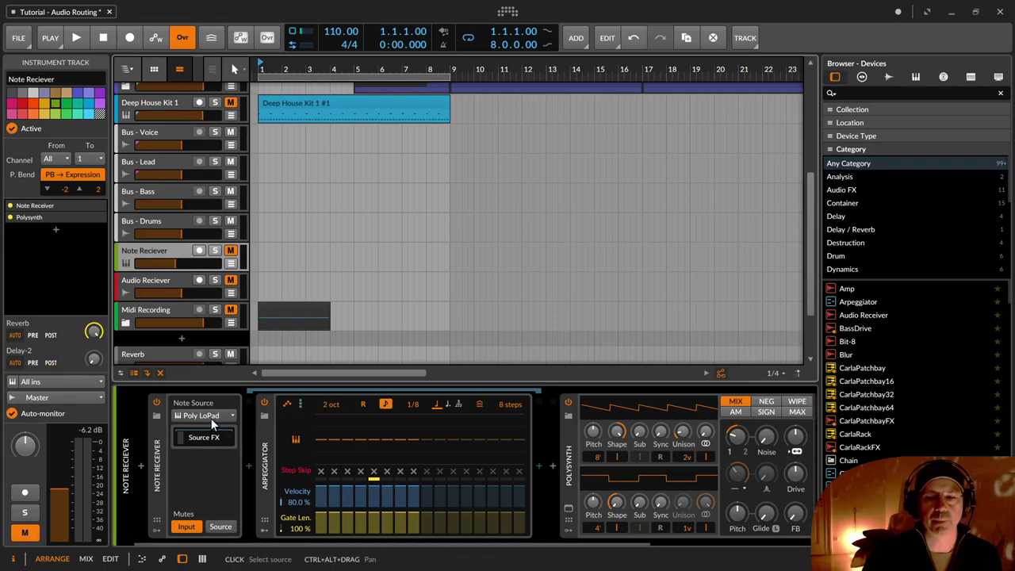
{"action": "scroll", "coordinate": [143, 178], "scroll_direction": "up", "scroll_amount": 5}
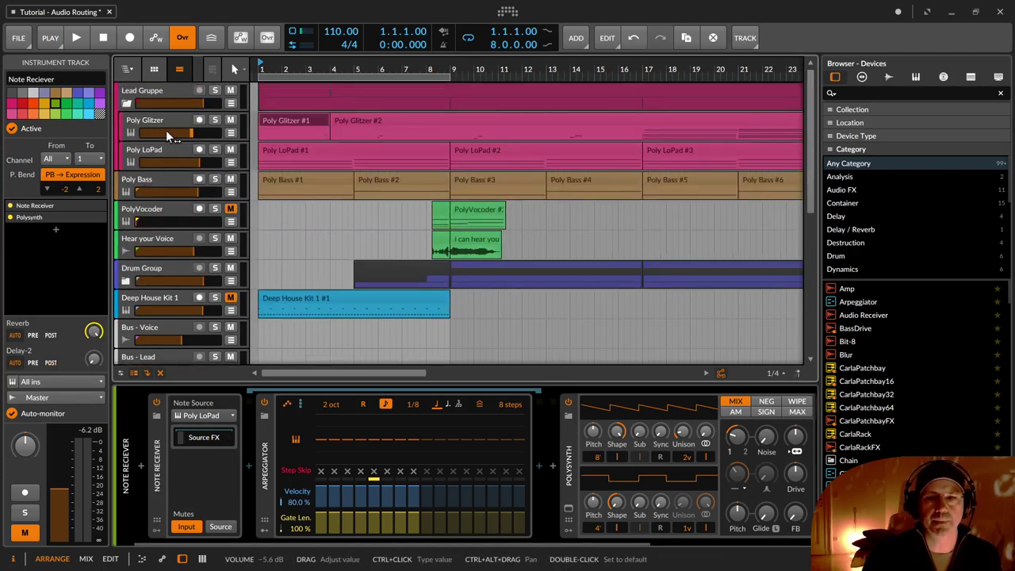
{"action": "scroll", "coordinate": [163, 154], "scroll_direction": "down", "scroll_amount": 8}
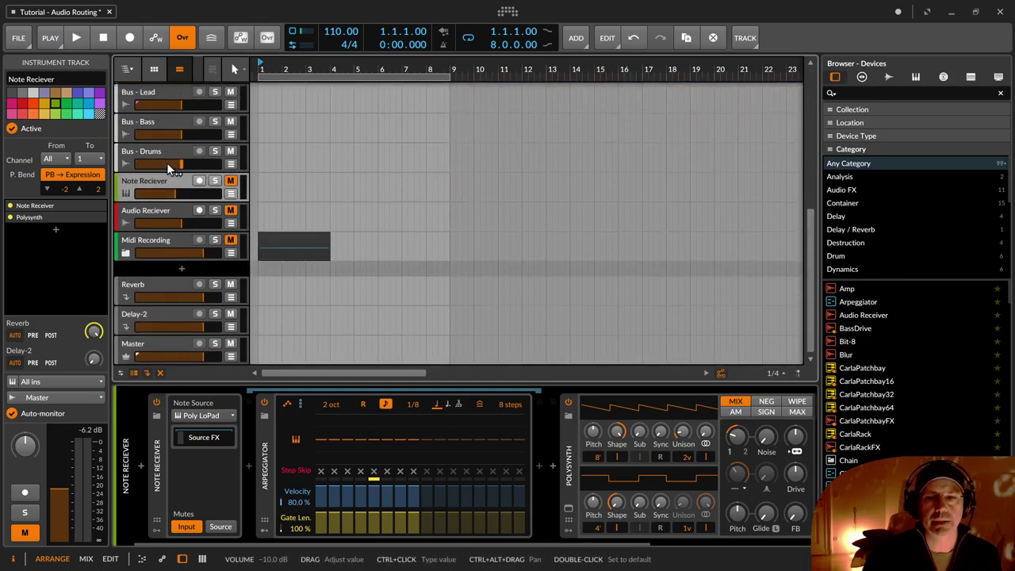
{"action": "left_click", "coordinate": [215, 182]}
{"action": "key", "text": "space"}
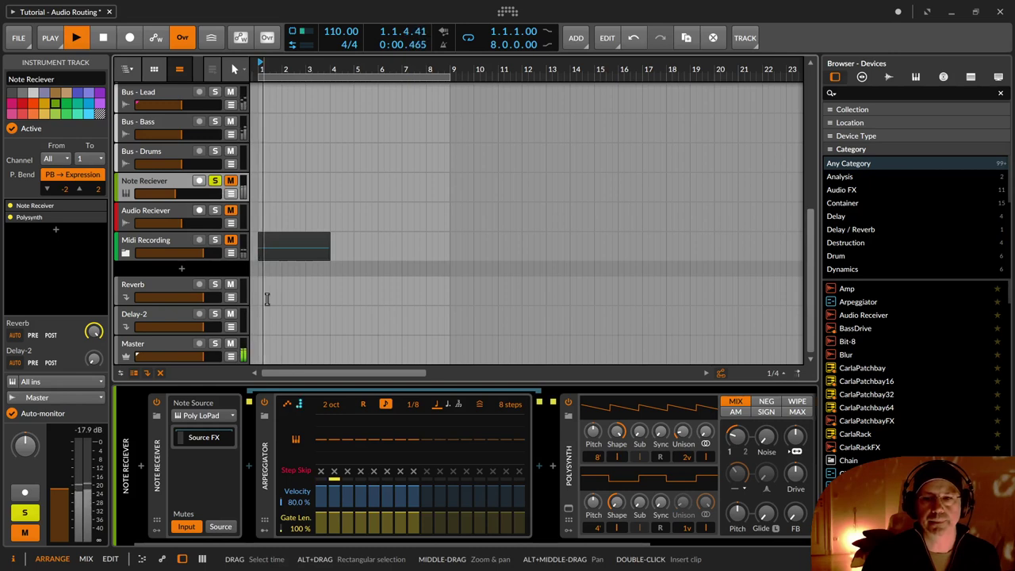
{"action": "key", "text": "space"}
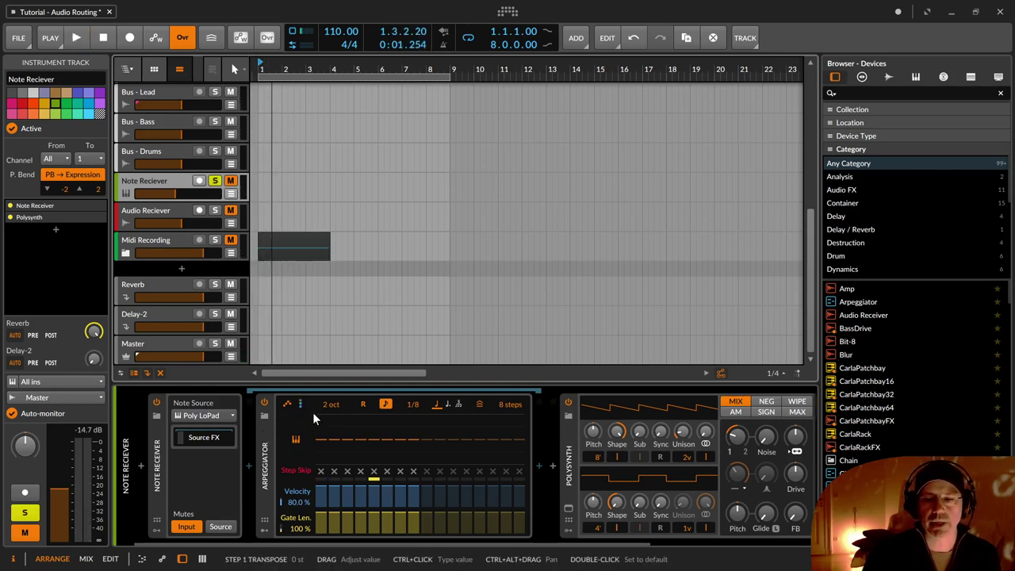
Show and hide the Arpeggiator's modulators, and play the soloed Note Reciever track once more.
{"action": "left_click", "coordinate": [265, 531]}
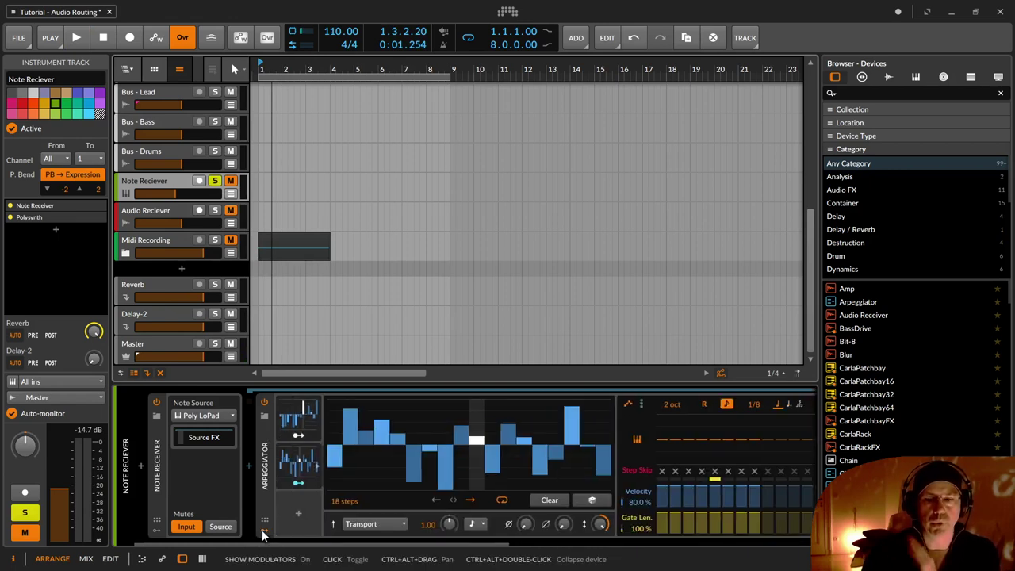
{"action": "left_click", "coordinate": [265, 531]}
{"action": "key", "text": "space"}
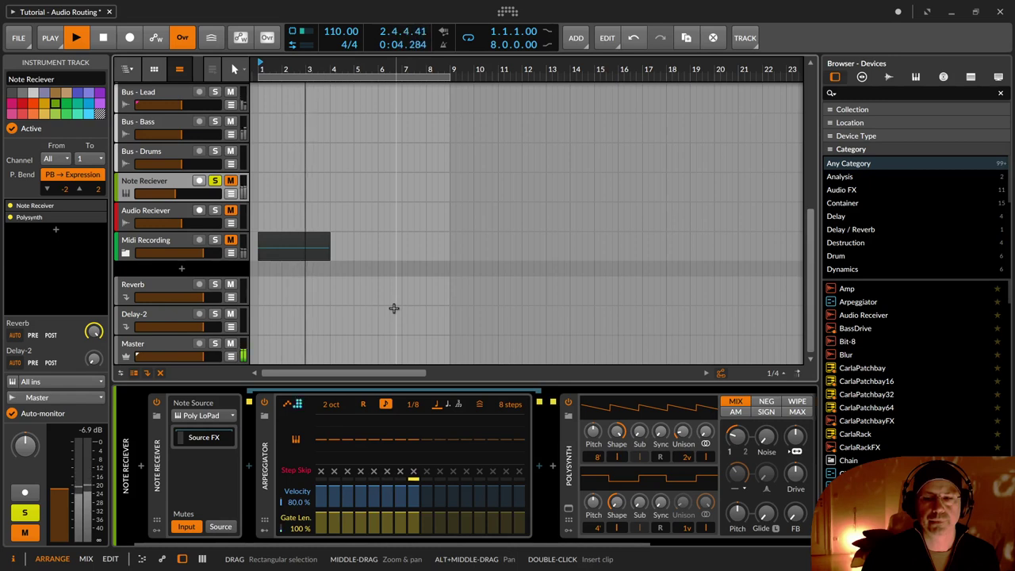
{"action": "key", "text": "space"}
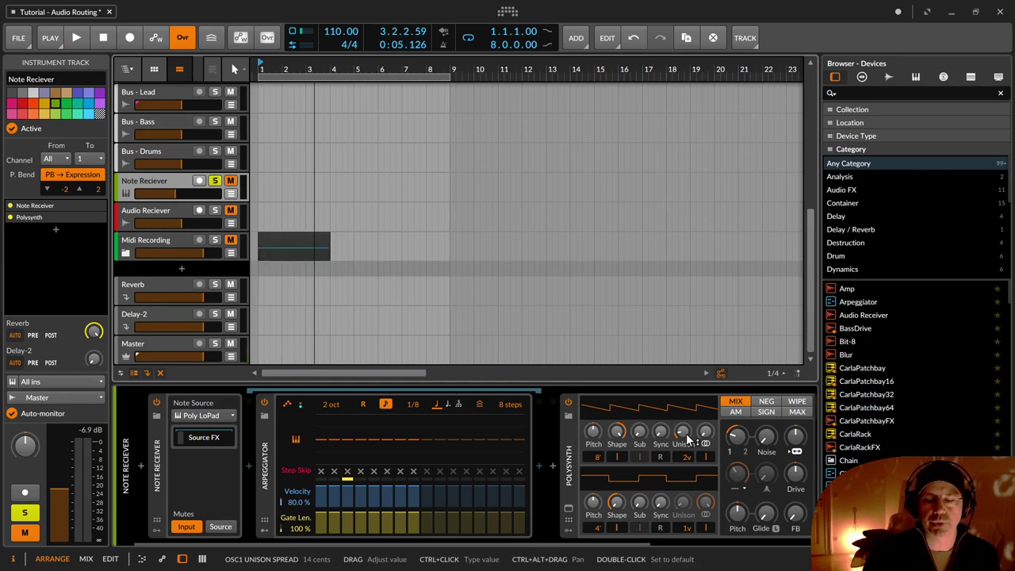
Unsolo Note Reciever and play the full arrangement, comparing it with the track unmuted and muted.
{"action": "left_click", "coordinate": [214, 182]}
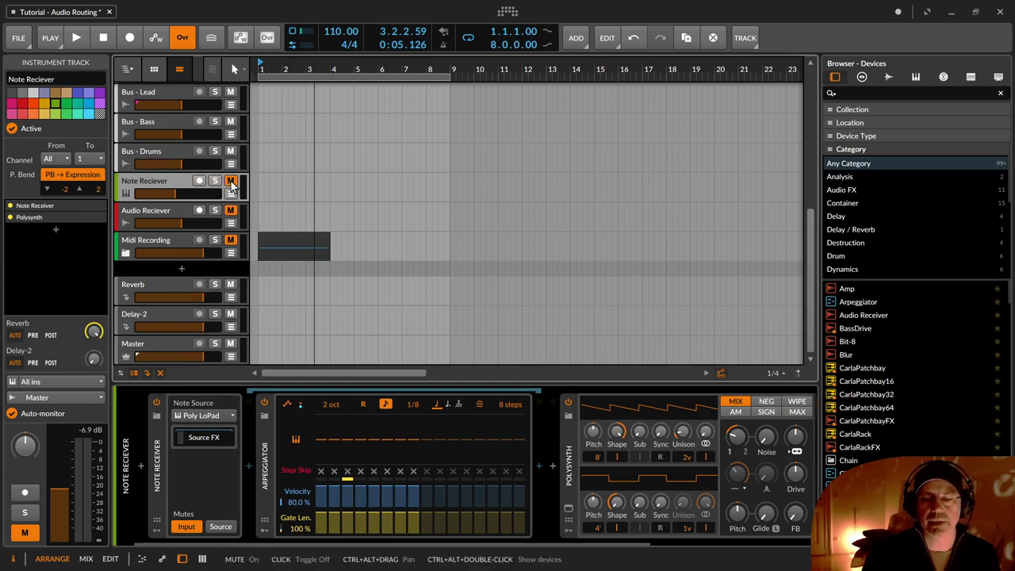
{"action": "key", "text": "space"}
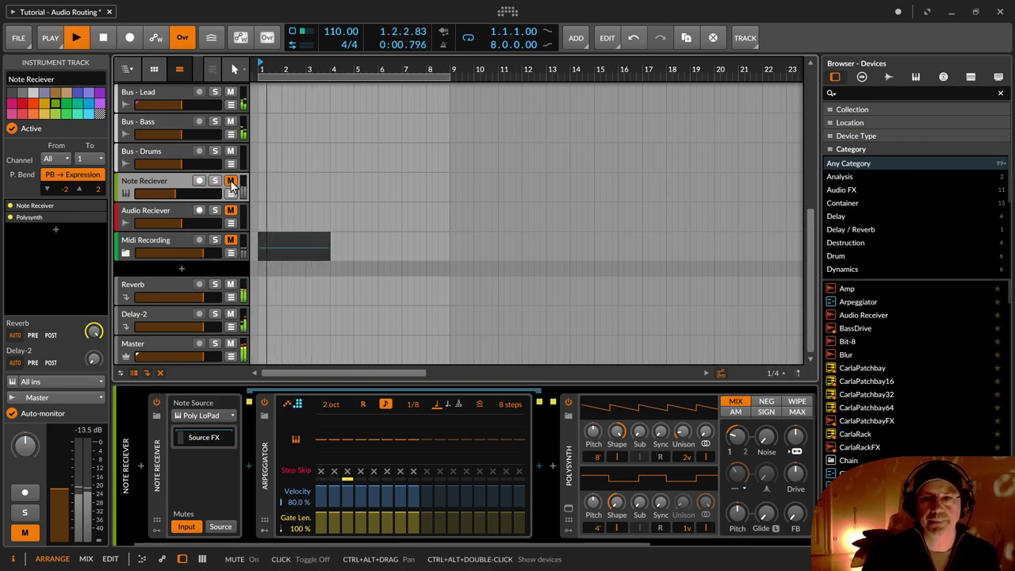
{"action": "left_click", "coordinate": [231, 182]}
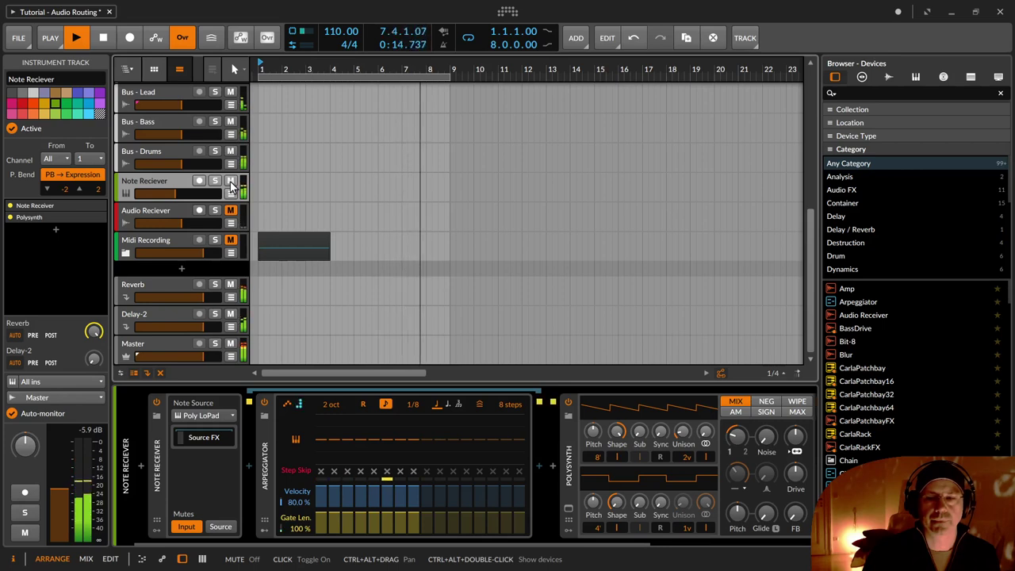
{"action": "left_click", "coordinate": [231, 182]}
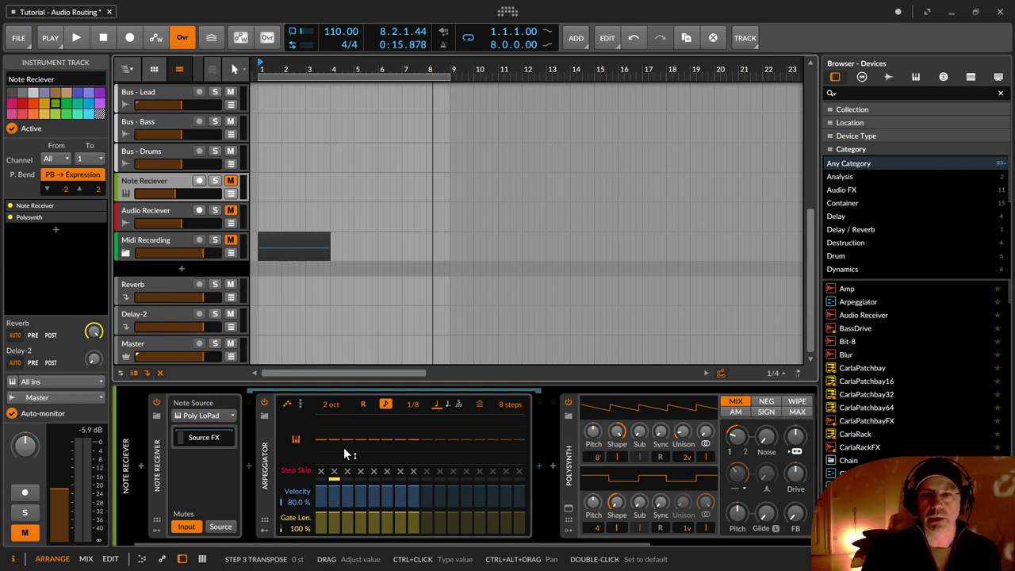
Show the device chains of the Audio Reciever track and its source track Poly Glitzer, and briefly play the arrangement.
{"action": "left_click", "coordinate": [147, 211]}
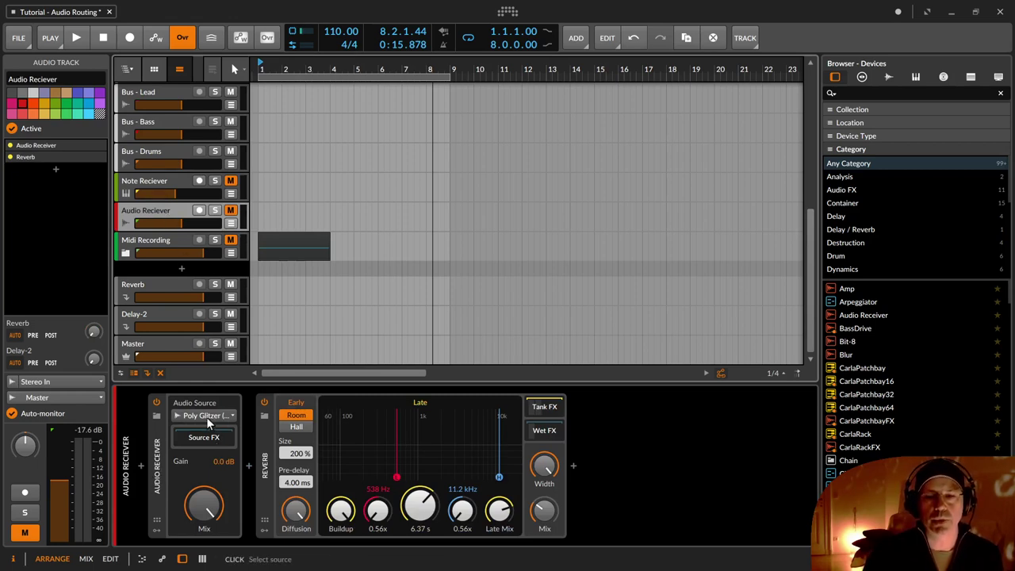
{"action": "scroll", "coordinate": [190, 178], "scroll_direction": "up", "scroll_amount": 8}
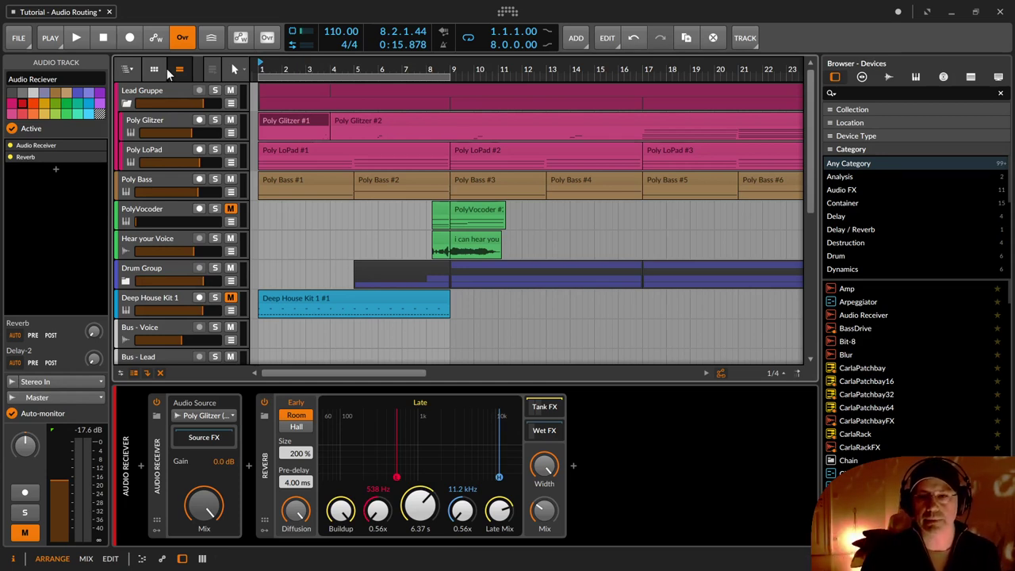
{"action": "left_click", "coordinate": [170, 114]}
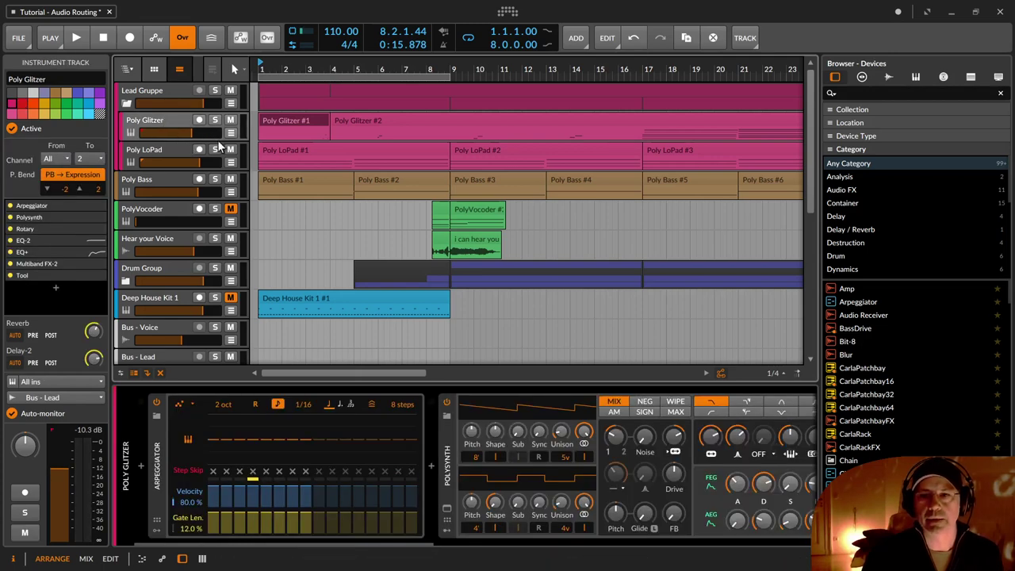
{"action": "key", "text": "space"}
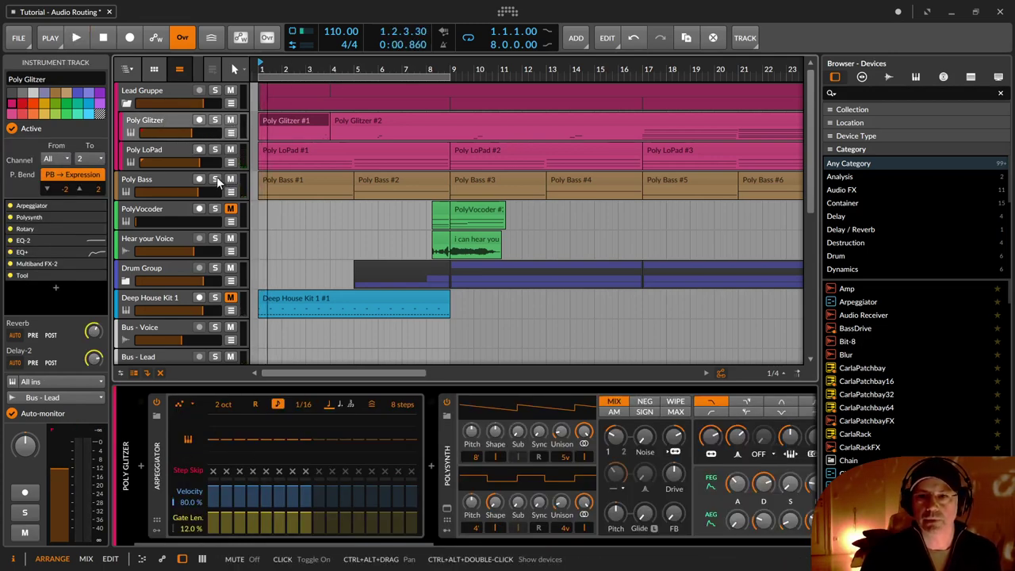
Play the arrangement while viewing the Poly LoPad track's device chain through to Multiband FX-2, keeping the window maximized.
{"action": "left_click", "coordinate": [161, 150]}
{"action": "key", "text": "space"}
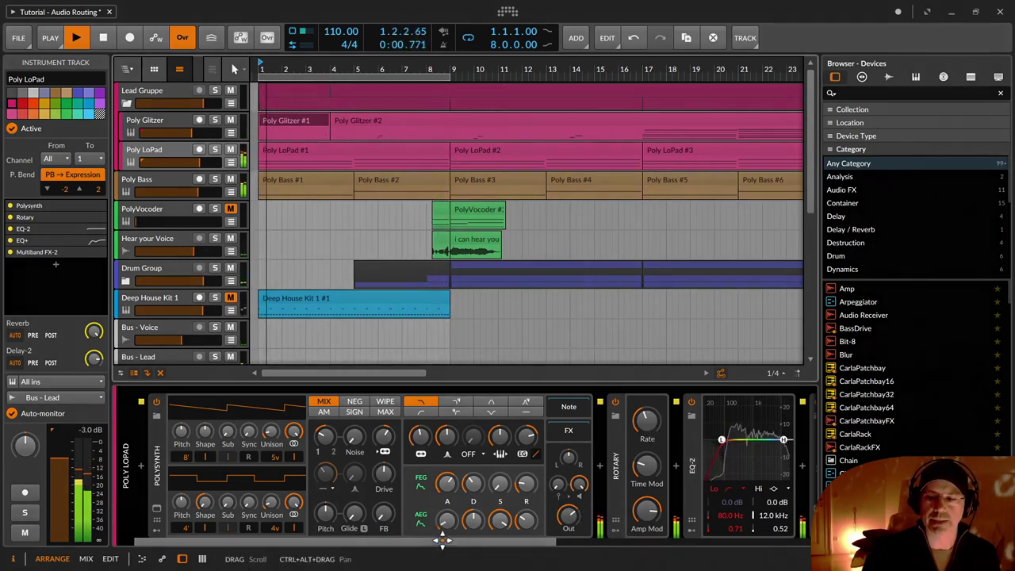
{"action": "left_click_drag", "start_coordinate": [441, 540], "coordinate": [508, 532]}
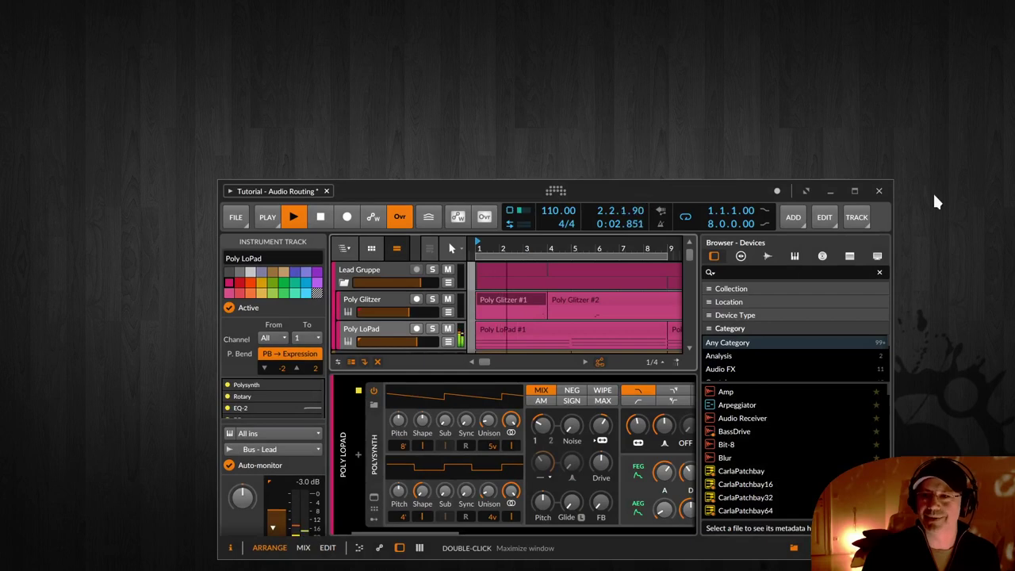
{"action": "left_click", "coordinate": [853, 192]}
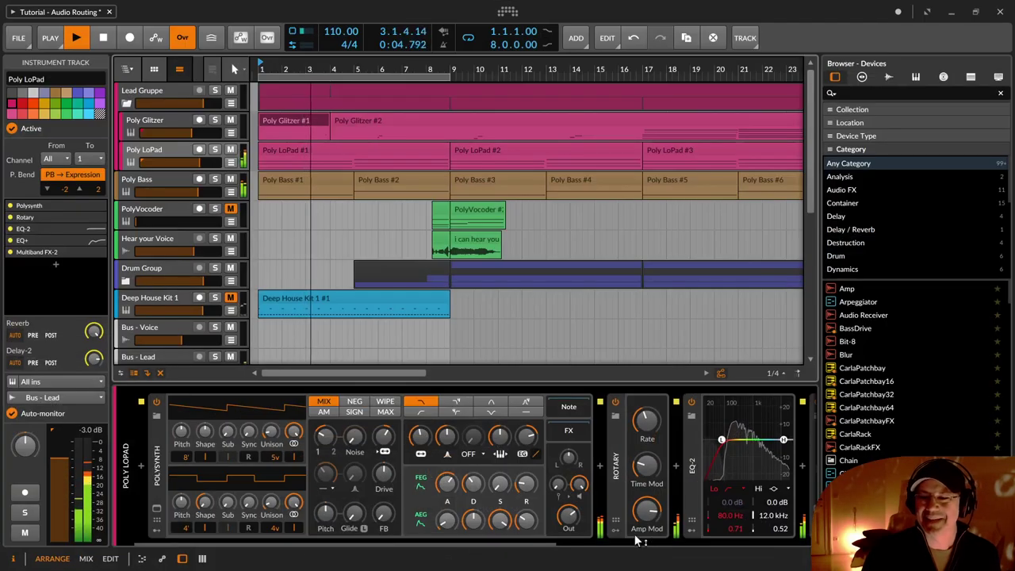
{"action": "left_click_drag", "start_coordinate": [533, 545], "coordinate": [793, 553]}
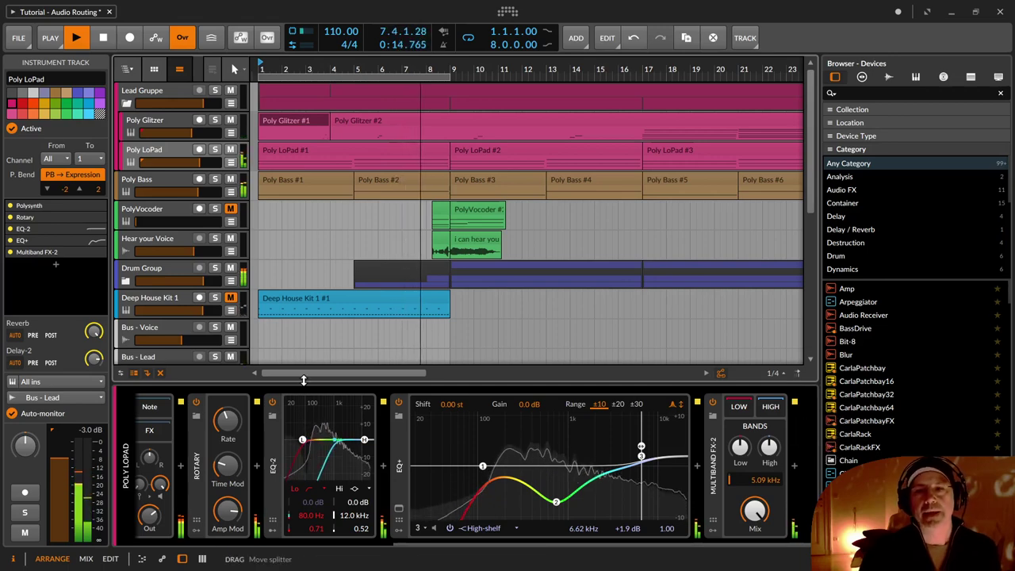
Show the Note Reciever and Audio Reciever device chains, and expand the Wet FX chain of Audio Reciever's Reverb.
{"action": "scroll", "coordinate": [196, 323], "scroll_direction": "down", "scroll_amount": 5}
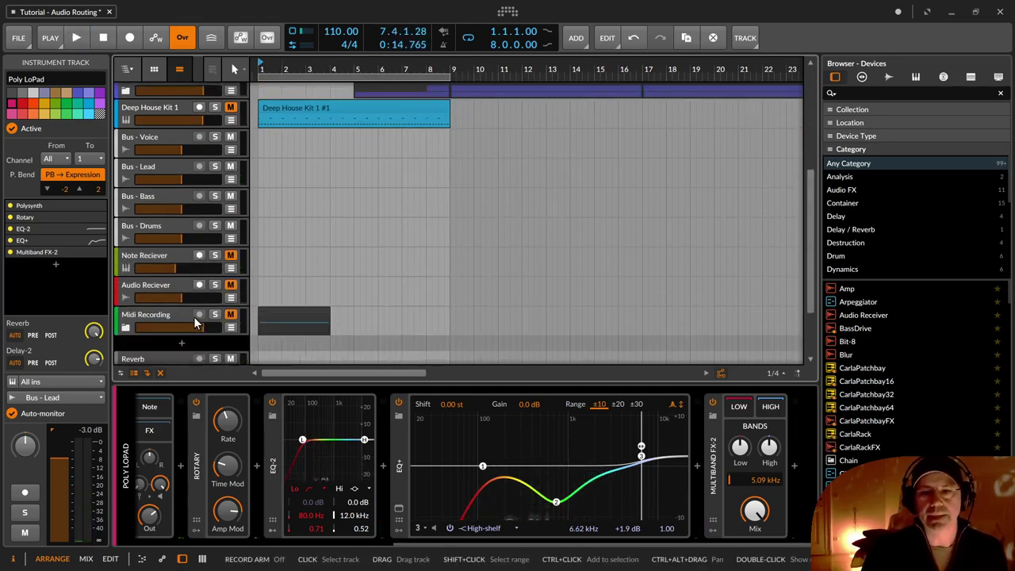
{"action": "scroll", "coordinate": [196, 322], "scroll_direction": "down", "scroll_amount": 1}
{"action": "left_click", "coordinate": [148, 208]}
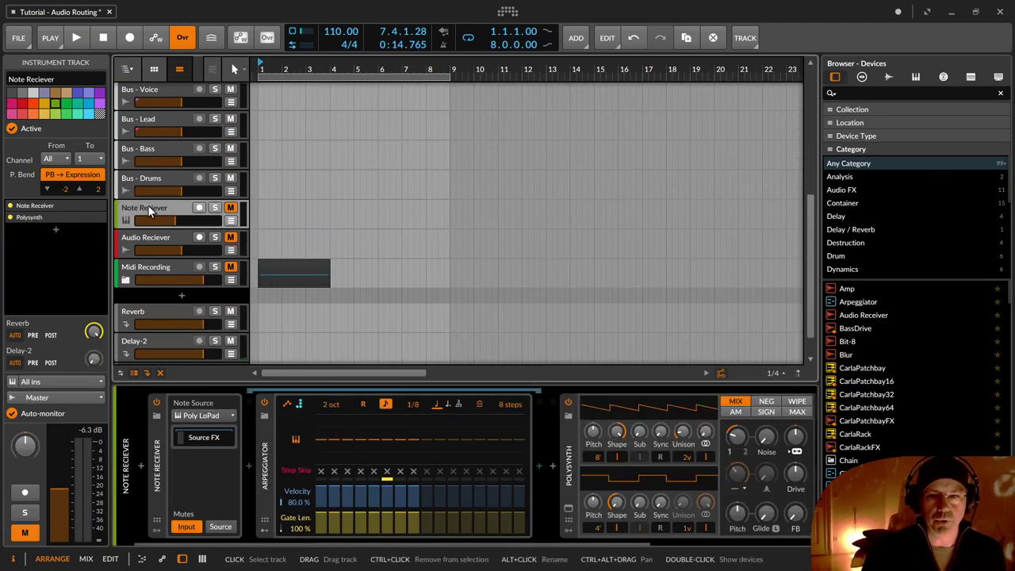
{"action": "left_click", "coordinate": [150, 240]}
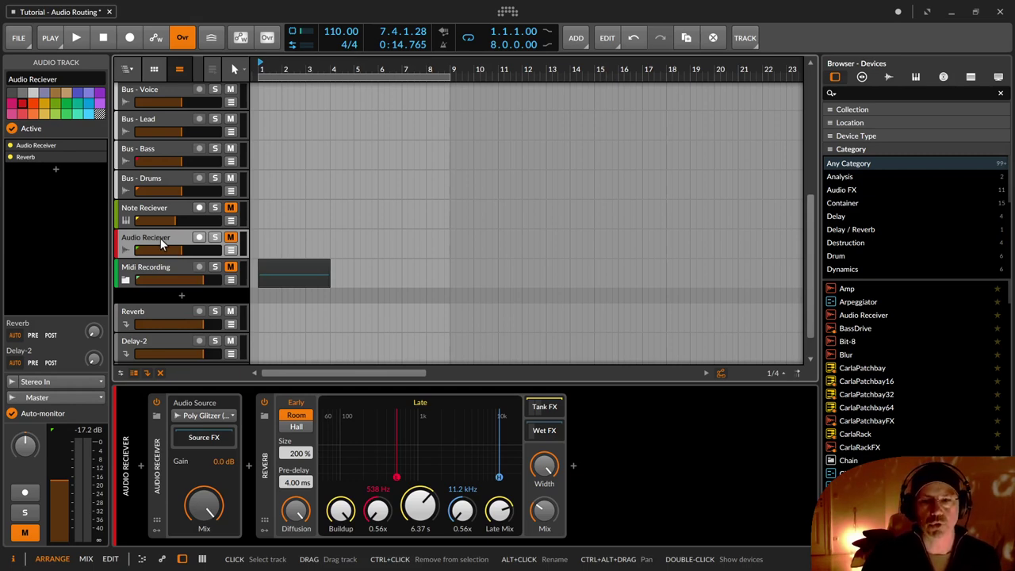
{"action": "left_click", "coordinate": [230, 238]}
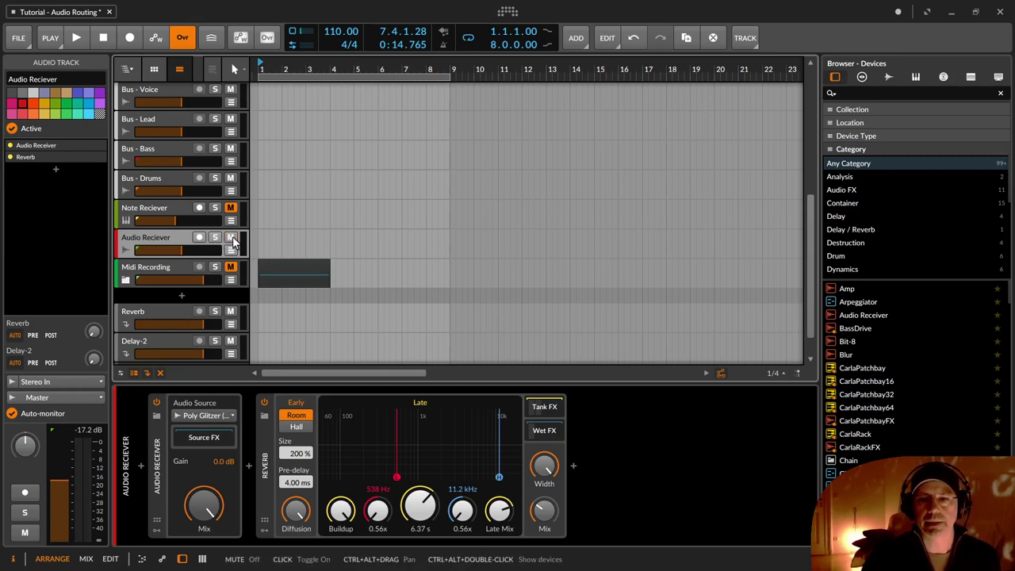
{"action": "left_click", "coordinate": [230, 239]}
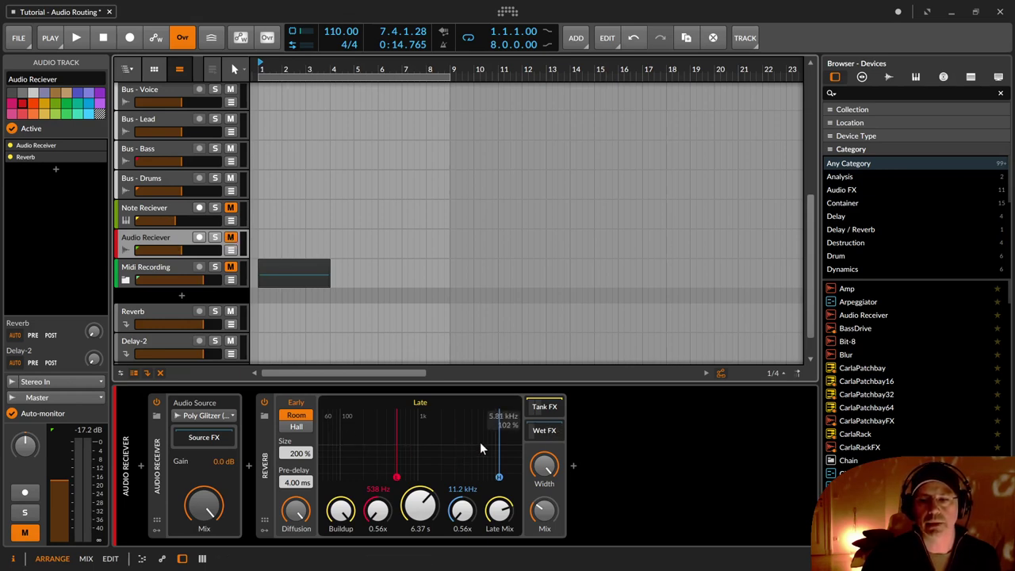
{"action": "left_click", "coordinate": [543, 430]}
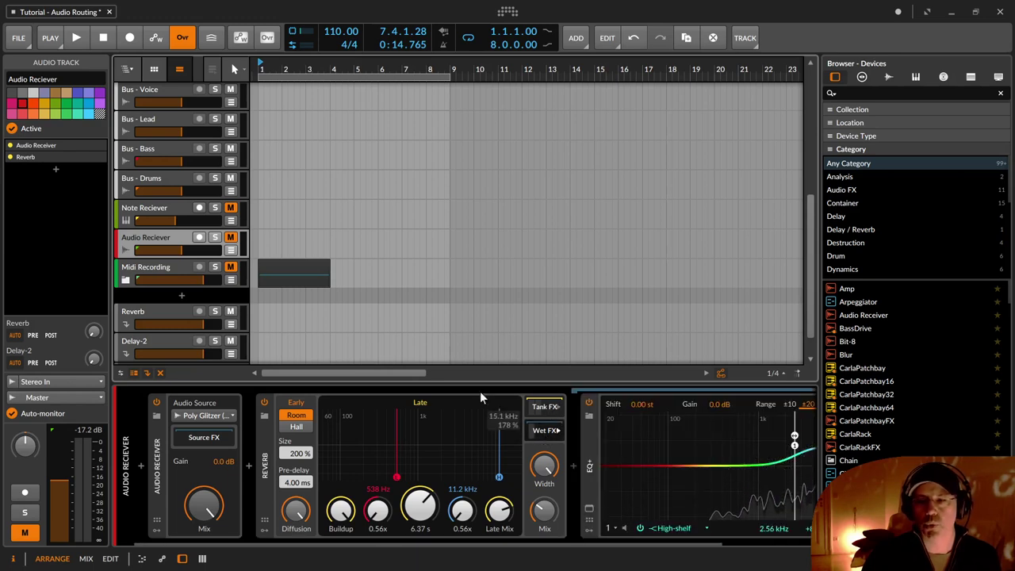
Play the arrangement, comparing it with Audio Reciever unmuted and muted, and leave the track muted with looping off.
{"action": "key", "text": "space"}
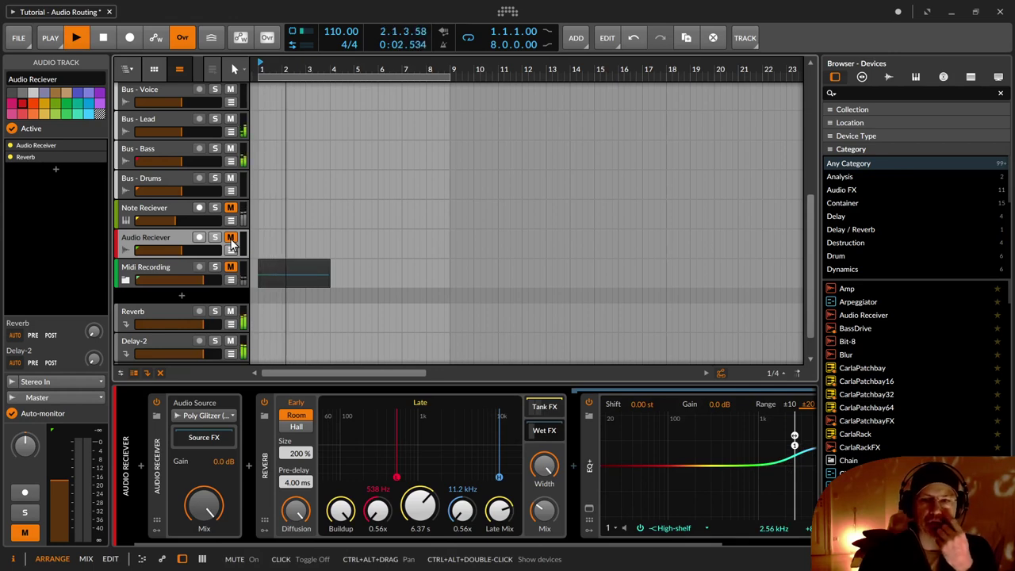
{"action": "left_click", "coordinate": [231, 239]}
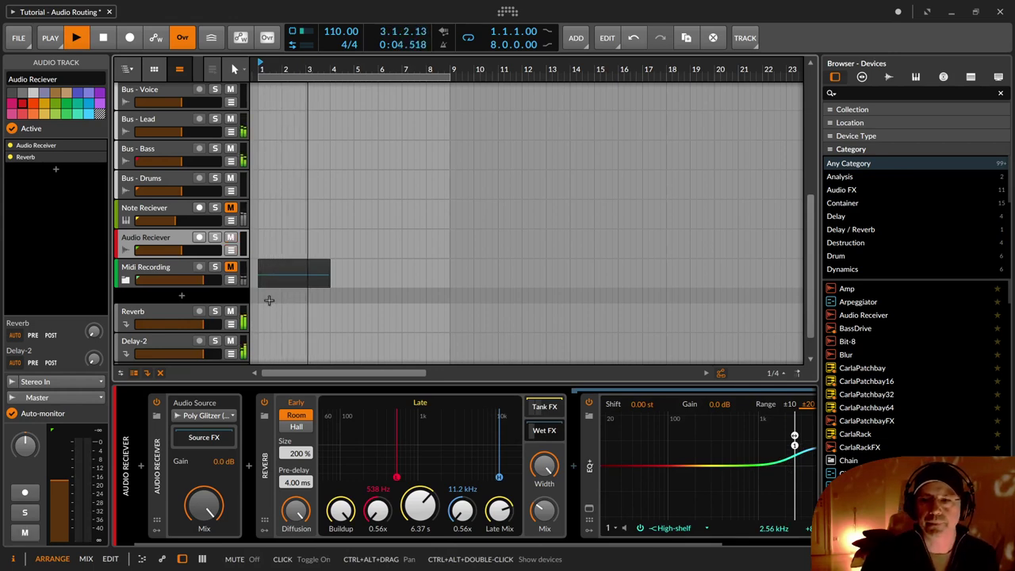
{"action": "left_click_drag", "start_coordinate": [390, 542], "coordinate": [511, 542]}
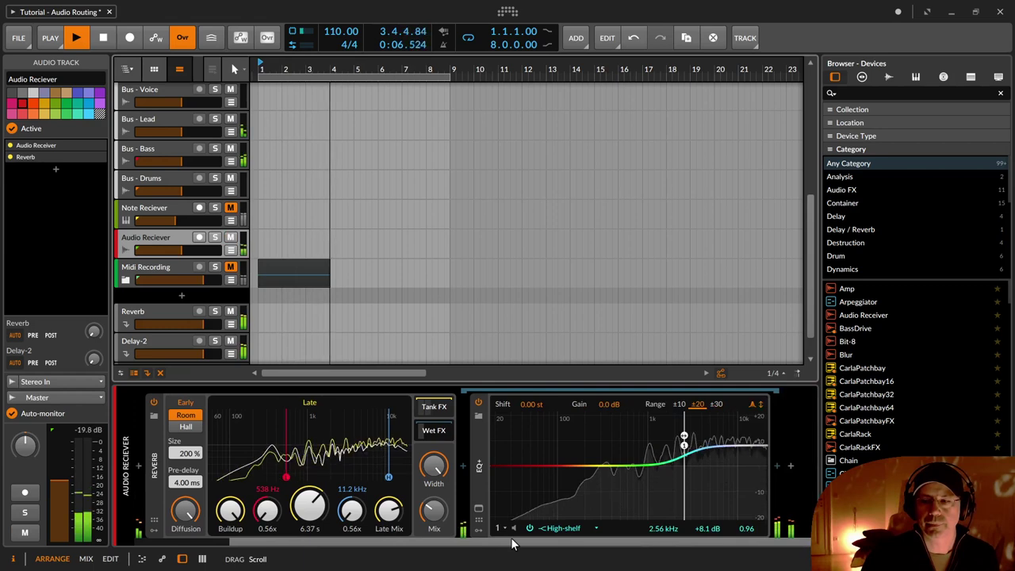
{"action": "left_click", "coordinate": [231, 238]}
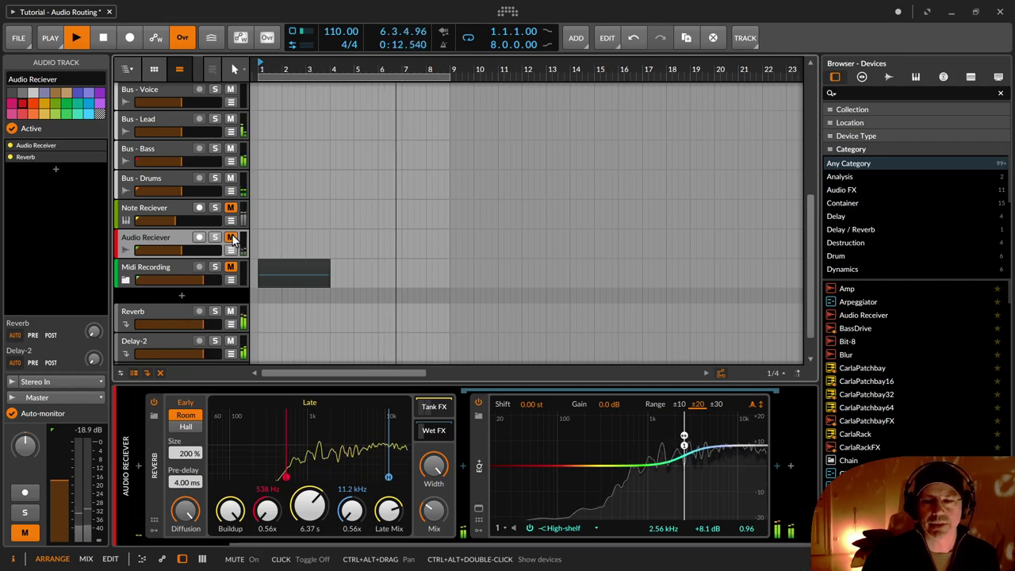
{"action": "left_click", "coordinate": [231, 238]}
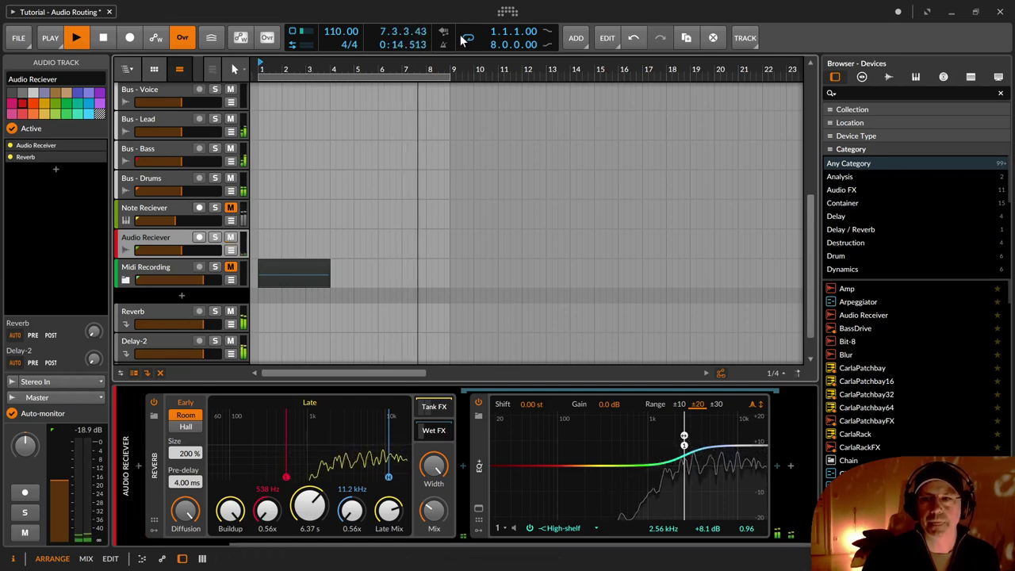
{"action": "left_click", "coordinate": [231, 239]}
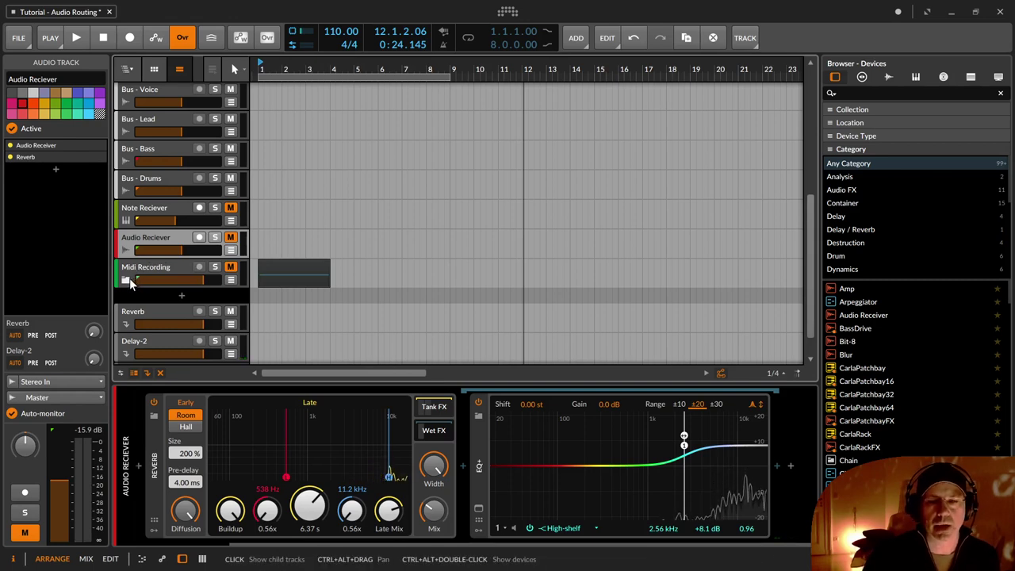
Expand and solo the Midi Recording group, and play its Polymer track to hear the arpeggiated notes.
{"action": "left_click", "coordinate": [126, 280]}
{"action": "left_click", "coordinate": [158, 267]}
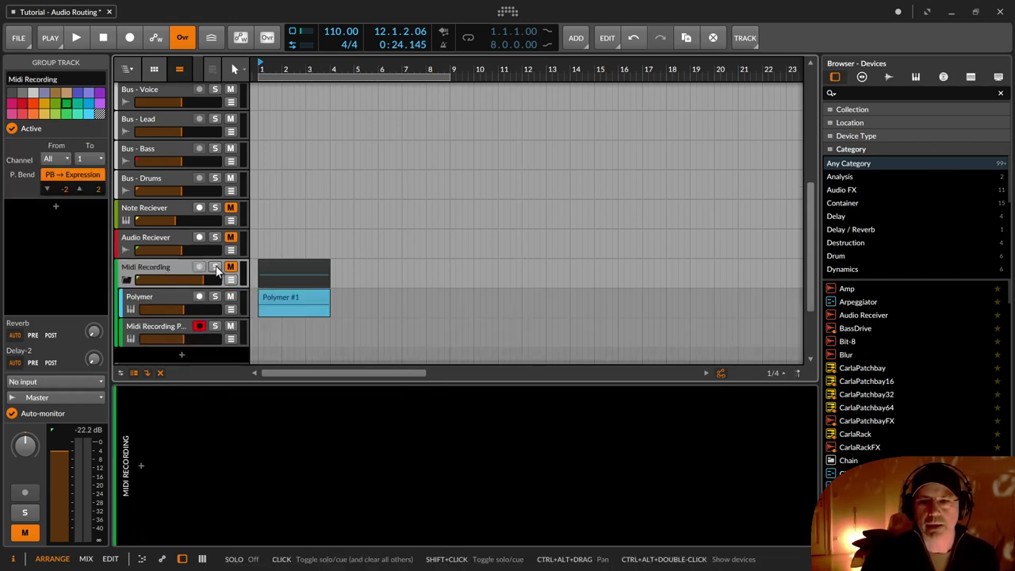
{"action": "left_click", "coordinate": [215, 267]}
{"action": "left_click", "coordinate": [172, 294]}
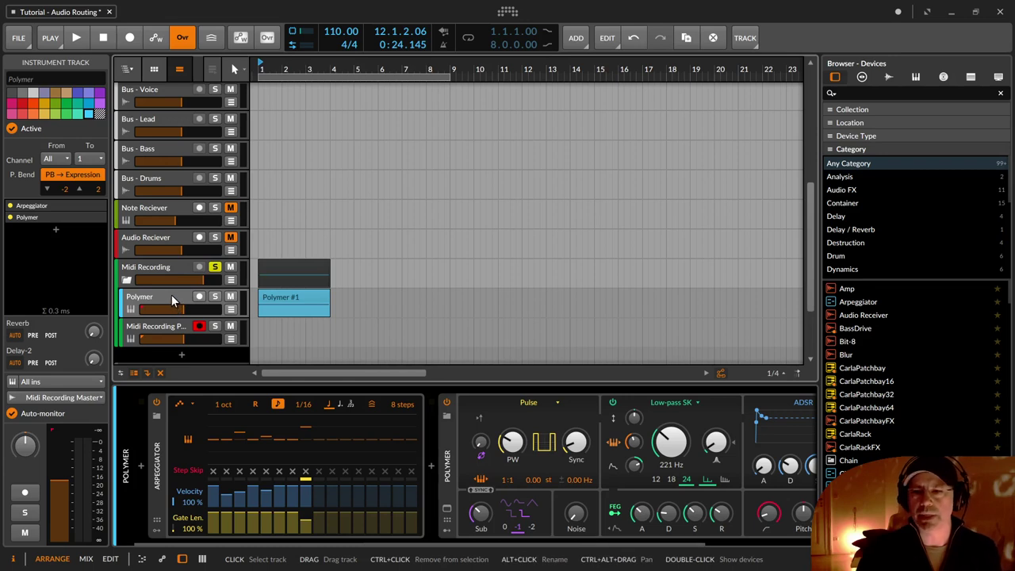
{"action": "key", "text": "space"}
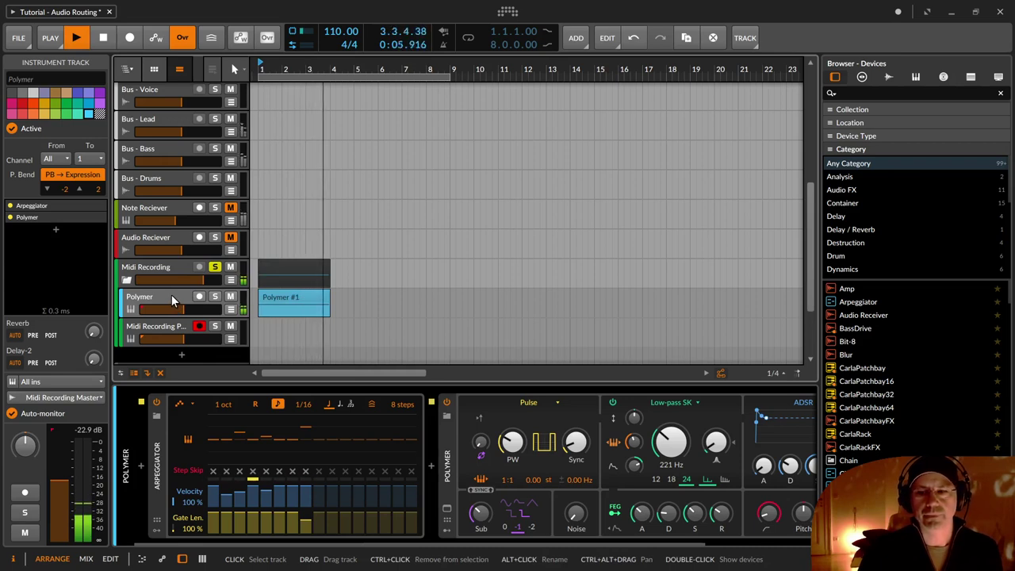
{"action": "key", "text": "space"}
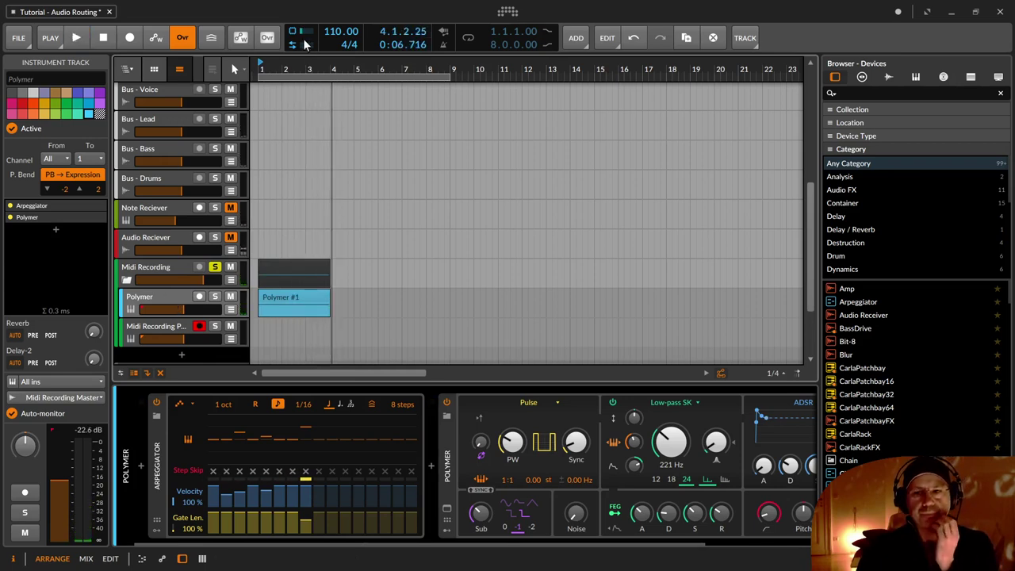
Loop the arranger over the three-bar Polymer #1 clip and open the clip in the note editor.
{"action": "left_click", "coordinate": [302, 298]}
{"action": "key", "text": "ctrl+l"}
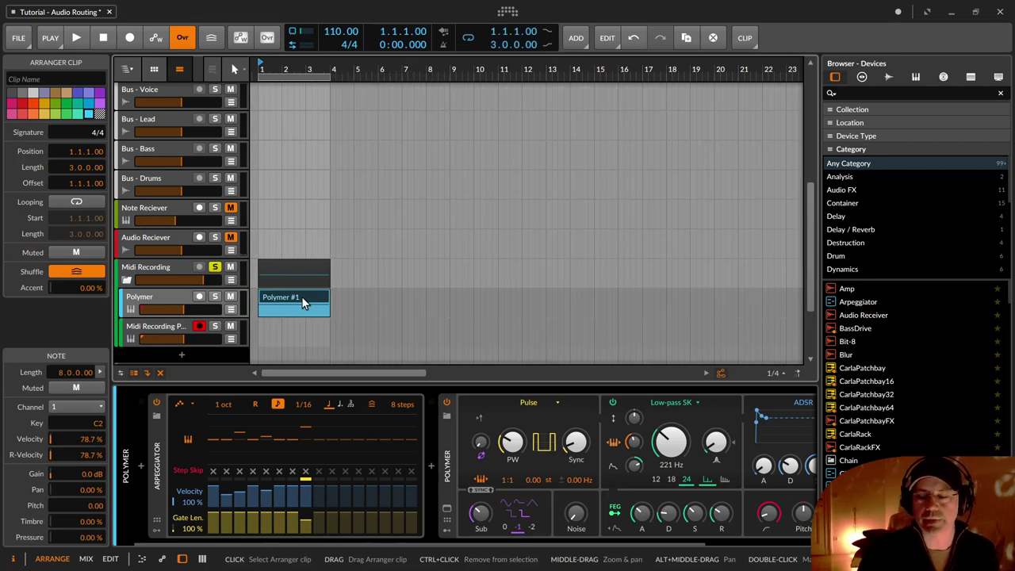
{"action": "key", "text": "z"}
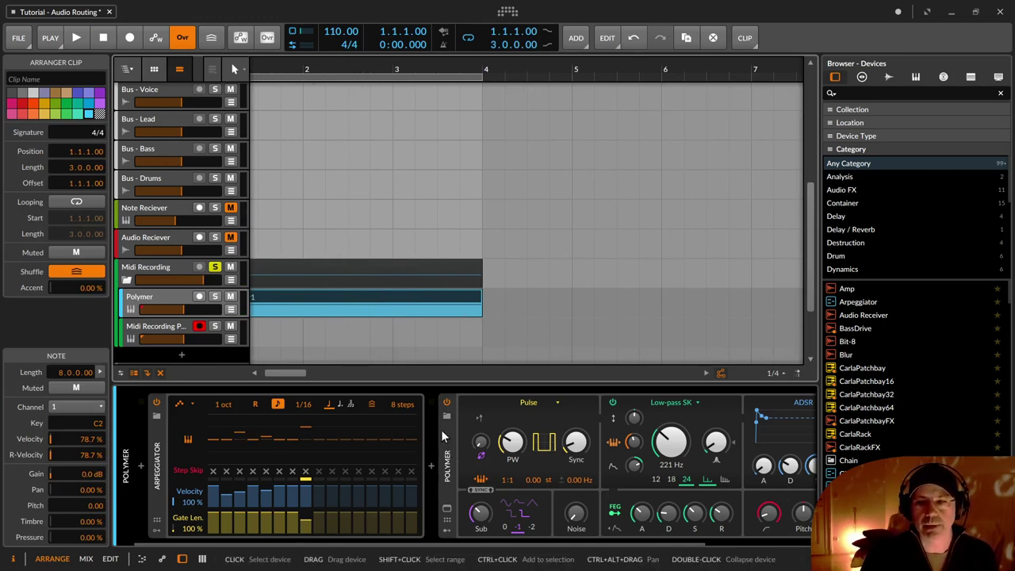
{"action": "double_click", "coordinate": [296, 295]}
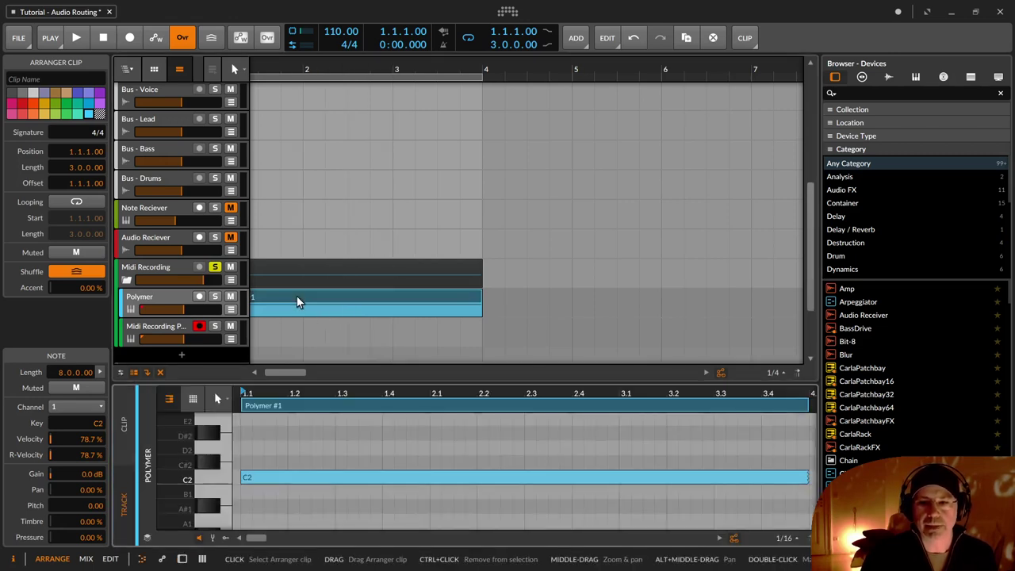
{"action": "scroll", "coordinate": [337, 474], "scroll_direction": "down", "scroll_amount": 2}
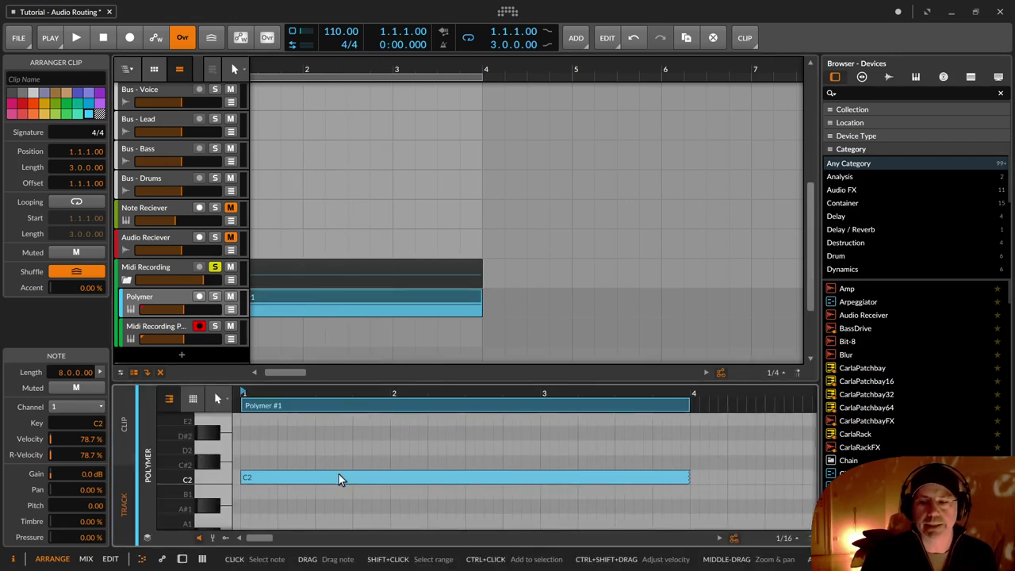
Switch from the note editor to the Polymer track's device chain and view its Arpeggiator and Polymer devices.
{"action": "left_click", "coordinate": [170, 299]}
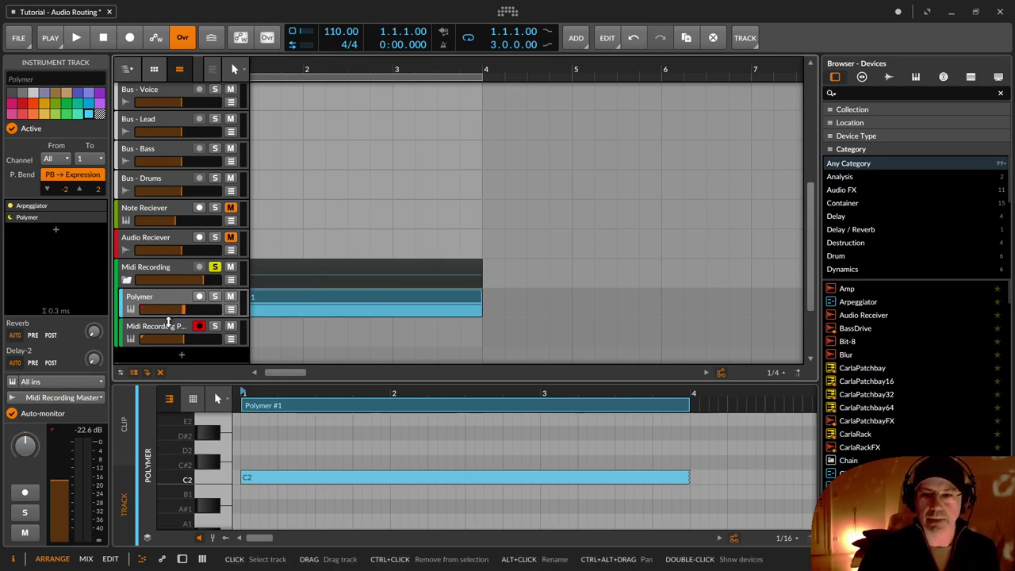
{"action": "left_click", "coordinate": [182, 559]}
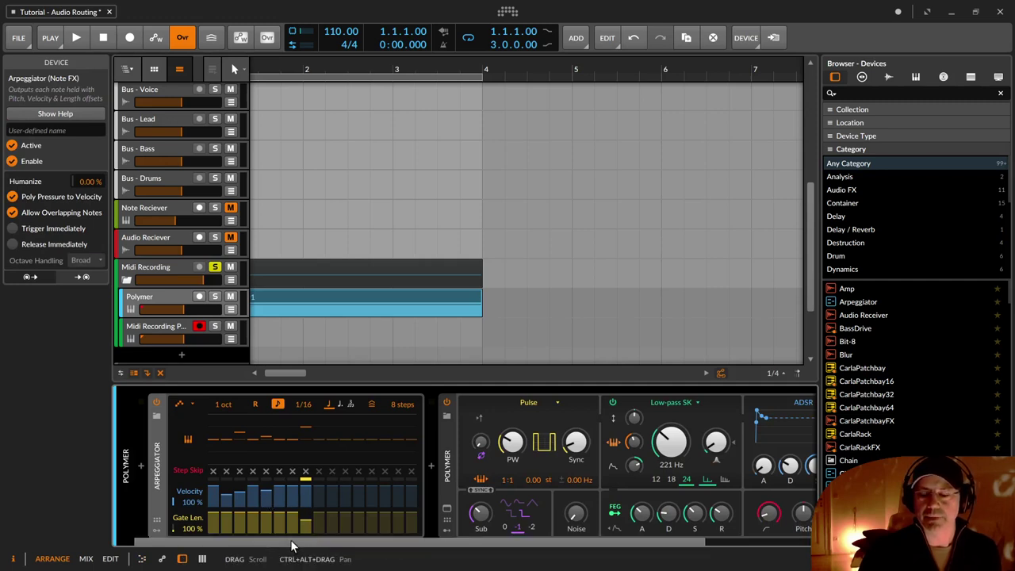
{"action": "left_click_drag", "start_coordinate": [291, 545], "coordinate": [317, 550]}
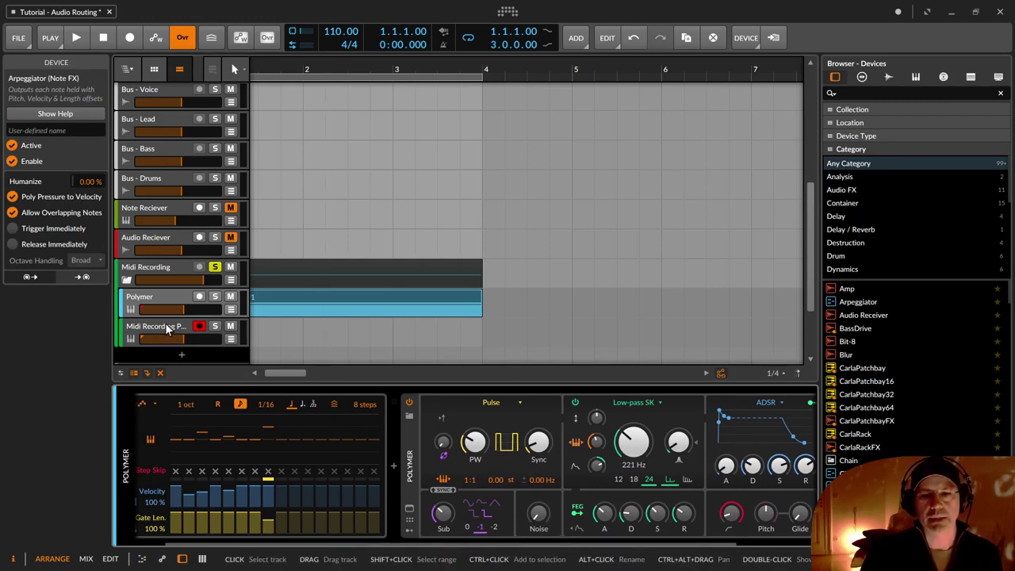
{"action": "left_click", "coordinate": [163, 302]}
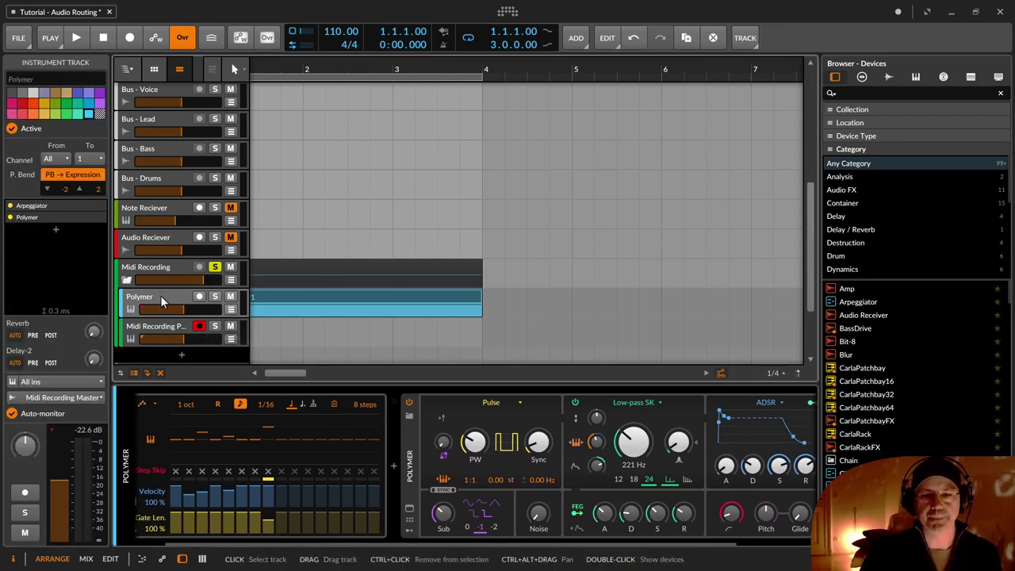
Set the note input of the Midi Recording Poly track to Polymer within the Midi Recording group.
{"action": "left_click", "coordinate": [144, 336]}
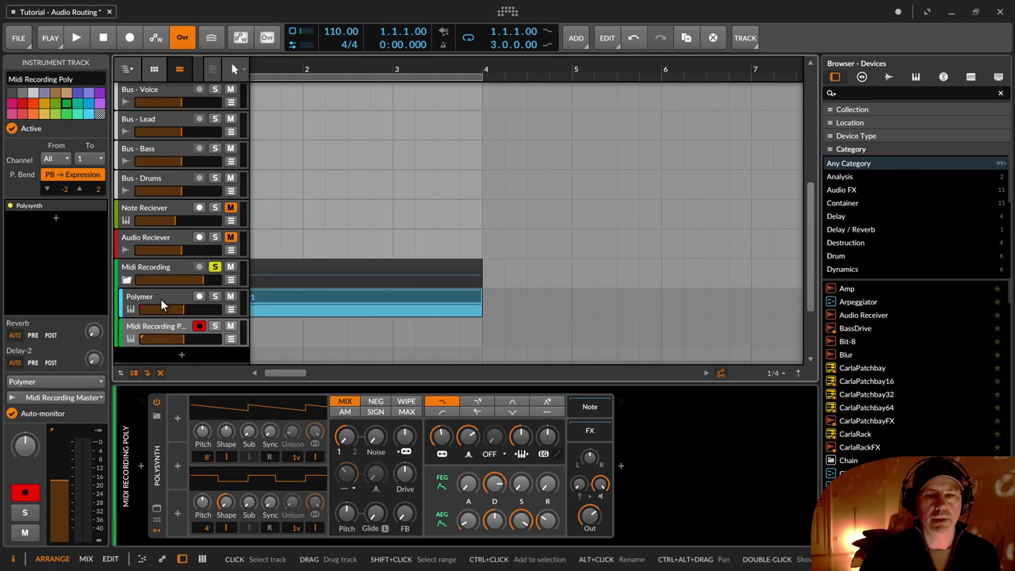
{"action": "left_click", "coordinate": [82, 382]}
{"action": "mouse_move", "coordinate": [84, 384]}
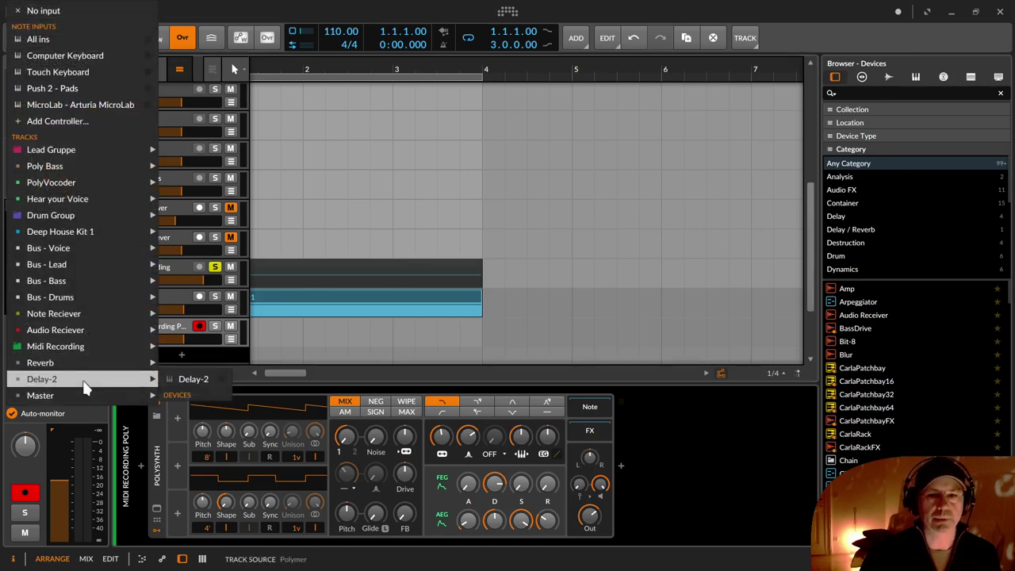
{"action": "mouse_move", "coordinate": [36, 149]}
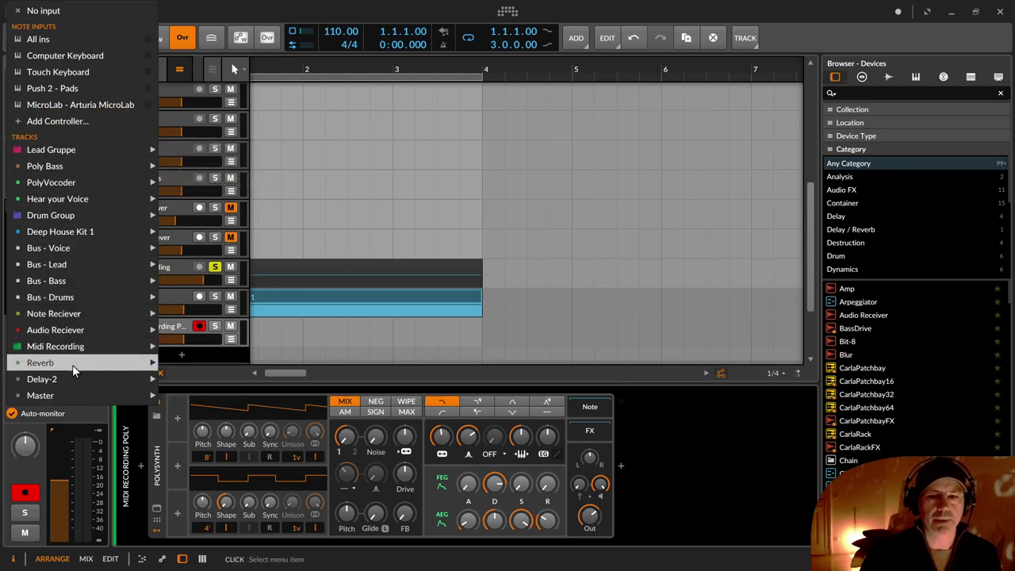
{"action": "mouse_move", "coordinate": [107, 346]}
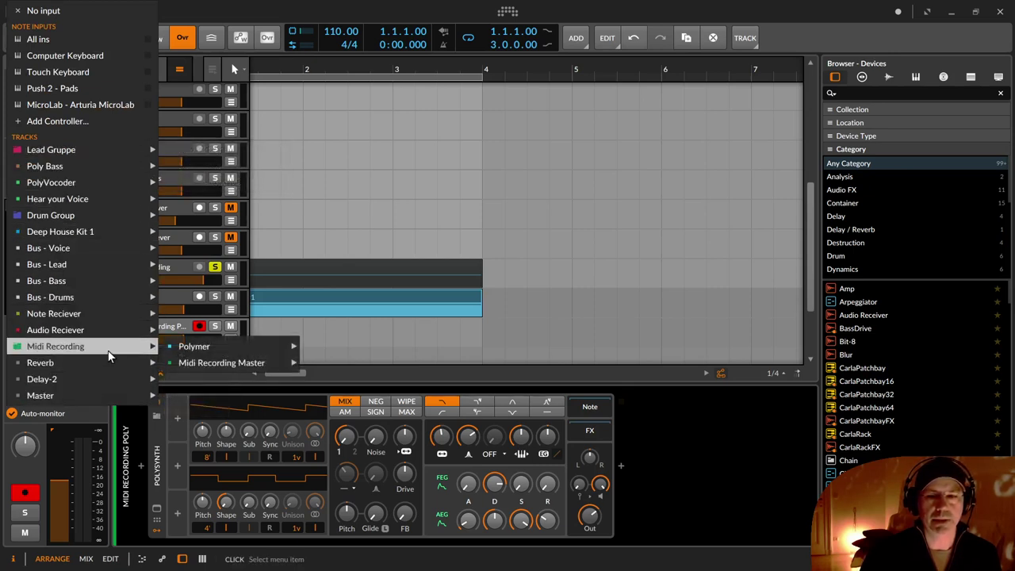
{"action": "mouse_move", "coordinate": [206, 344]}
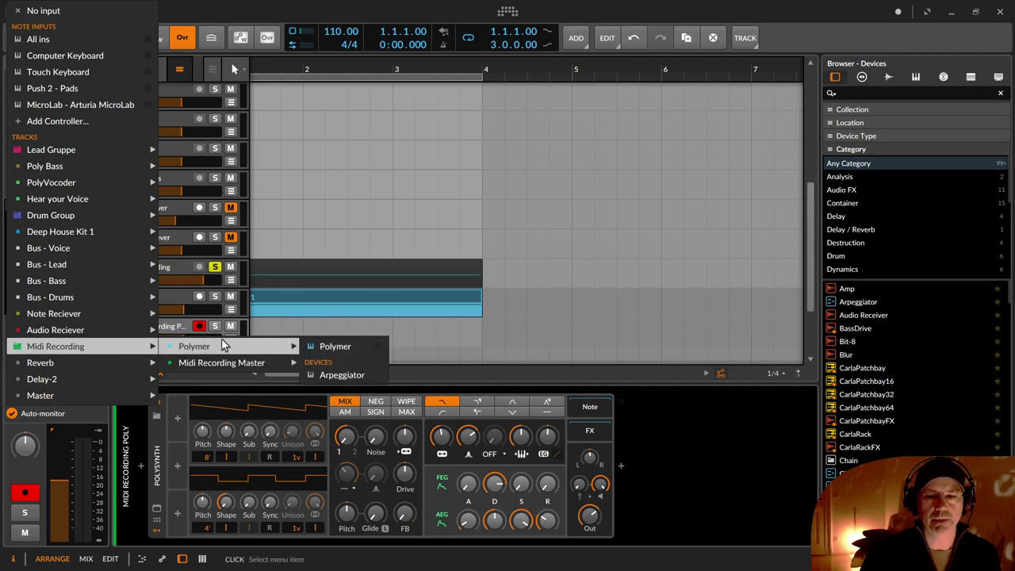
{"action": "left_click", "coordinate": [343, 349]}
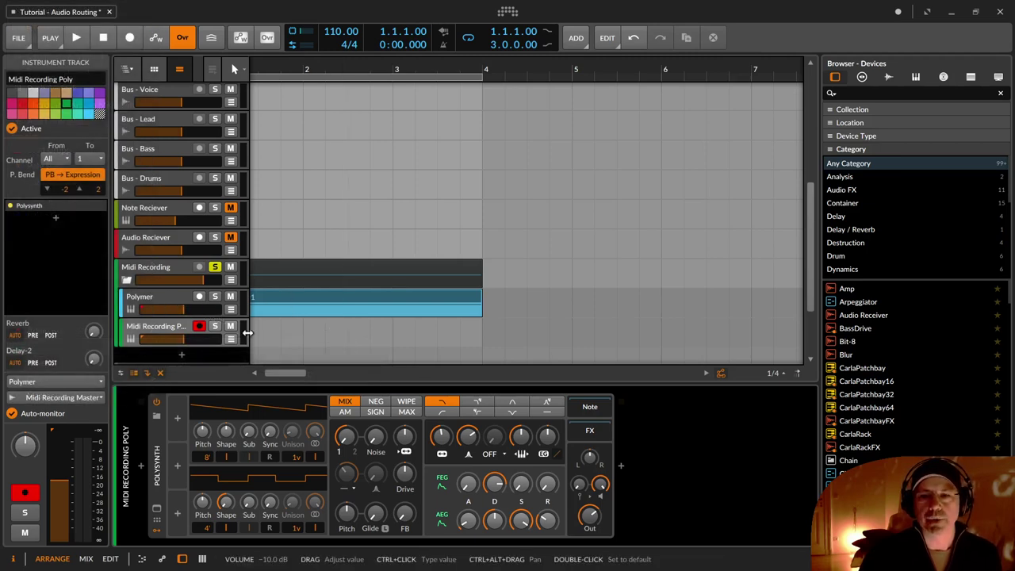
Record the Polymer track's arpeggiated notes onto the armed Midi Recording Poly track over the three-bar loop, enlarging the track's height.
{"action": "left_click_drag", "start_coordinate": [259, 334], "coordinate": [308, 317]}
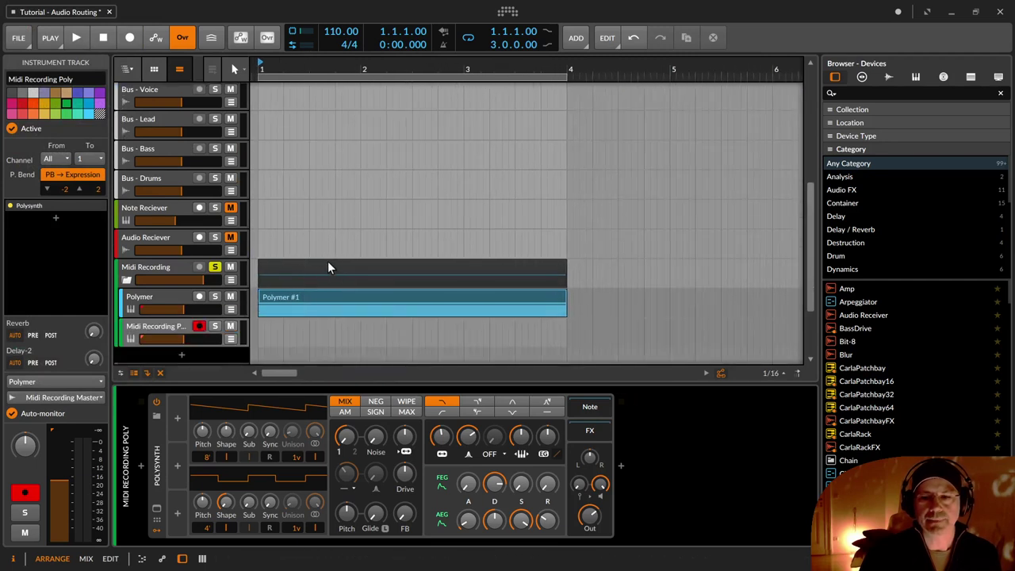
{"action": "scroll", "coordinate": [292, 311], "scroll_direction": "down", "scroll_amount": 2}
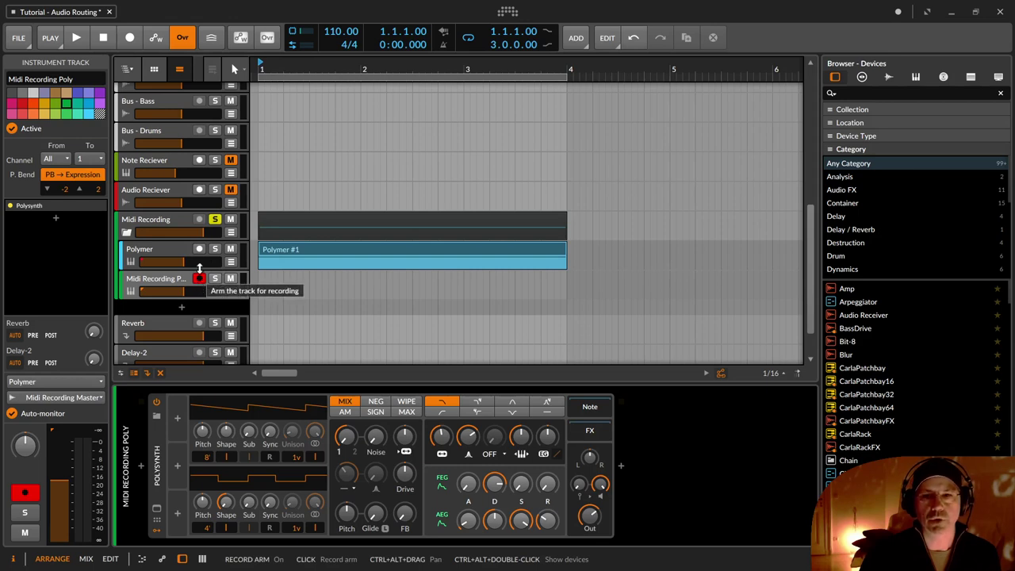
{"action": "left_click", "coordinate": [130, 38]}
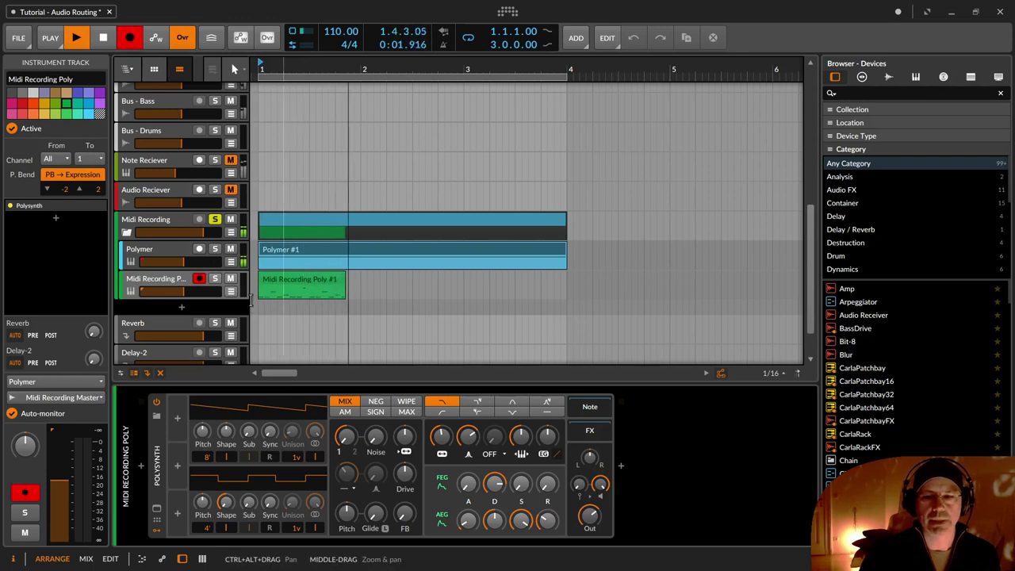
{"action": "left_click_drag", "start_coordinate": [226, 303], "coordinate": [225, 331]}
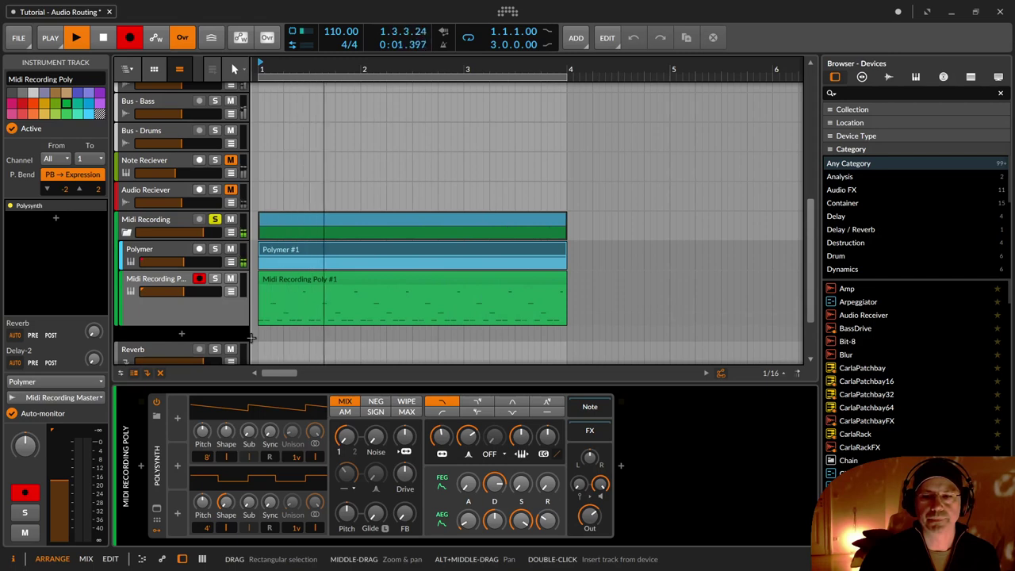
{"action": "key", "text": "space"}
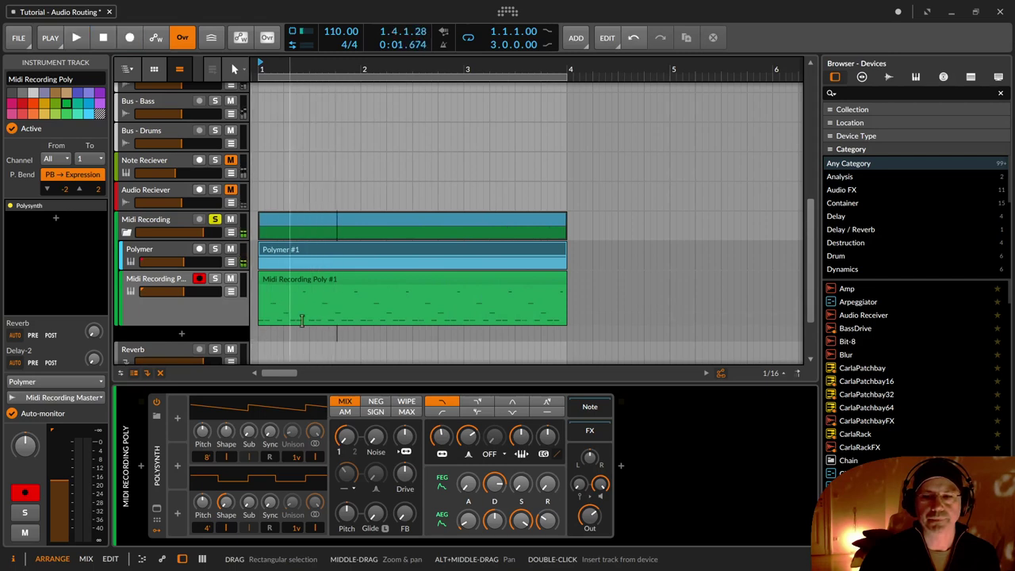
Solo the Midi Recording Poly track, play back its recorded clip, and open the clip in the note editor.
{"action": "left_click", "coordinate": [215, 279]}
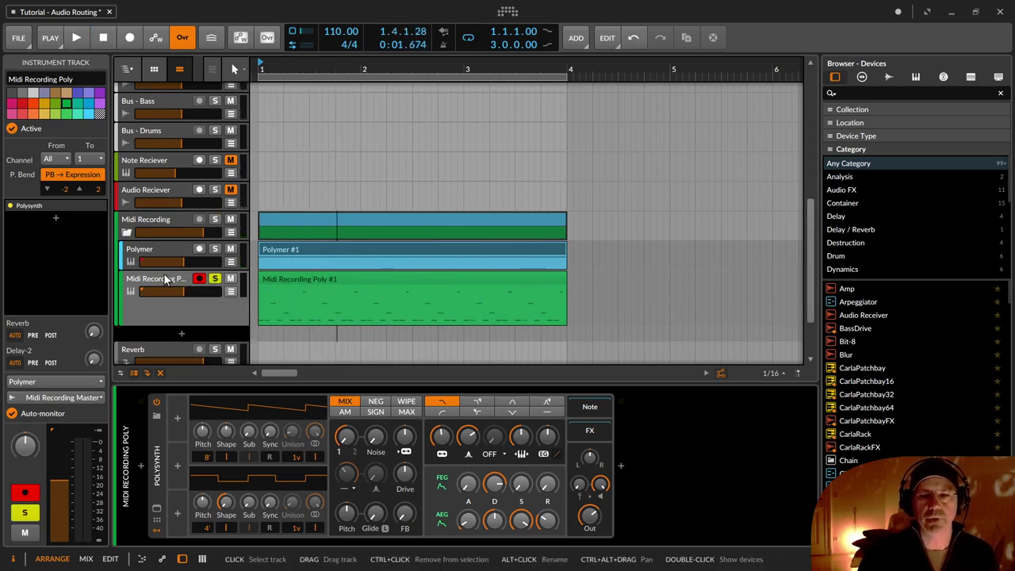
{"action": "key", "text": "space"}
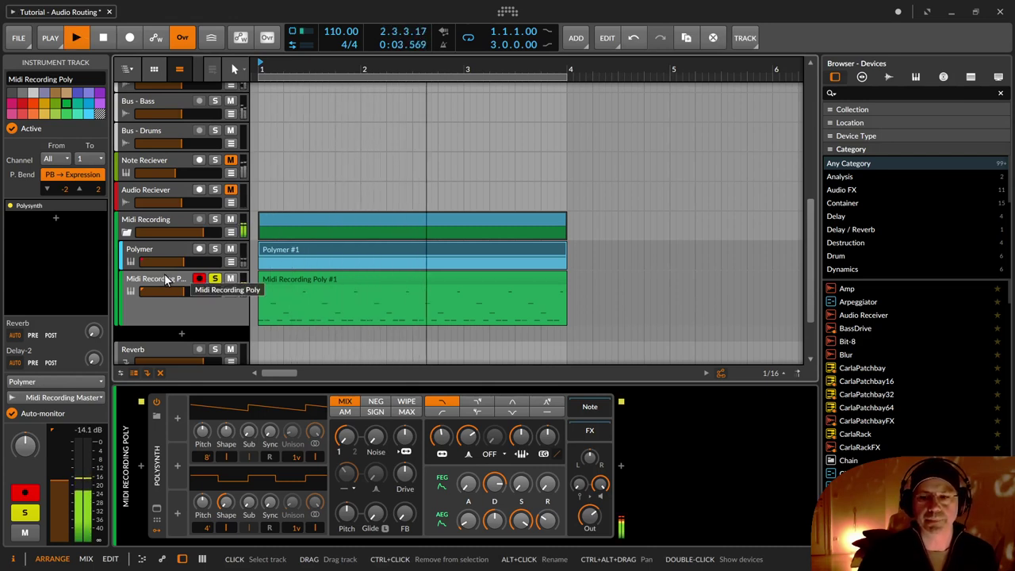
{"action": "key", "text": "space"}
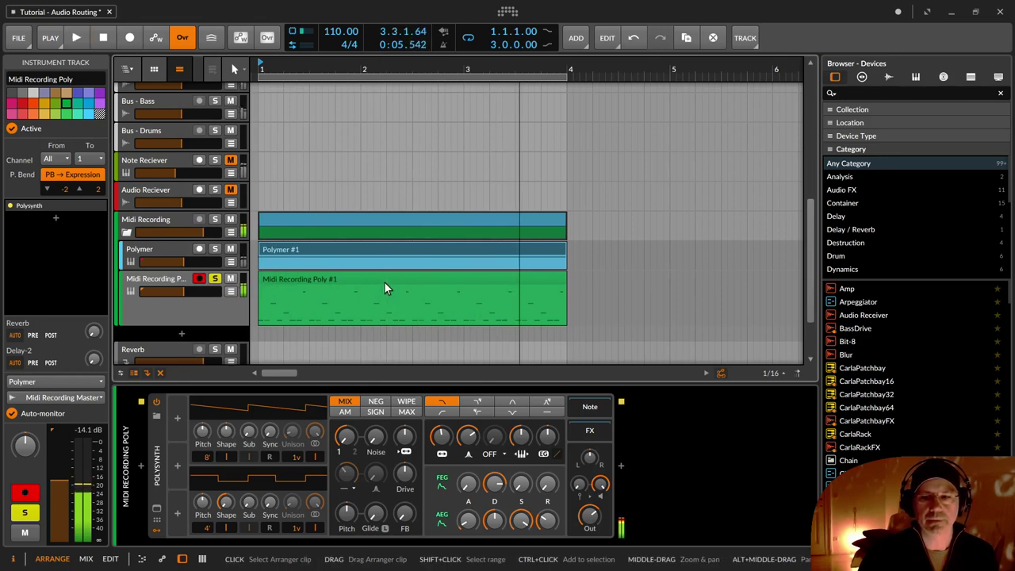
{"action": "double_click", "coordinate": [385, 285]}
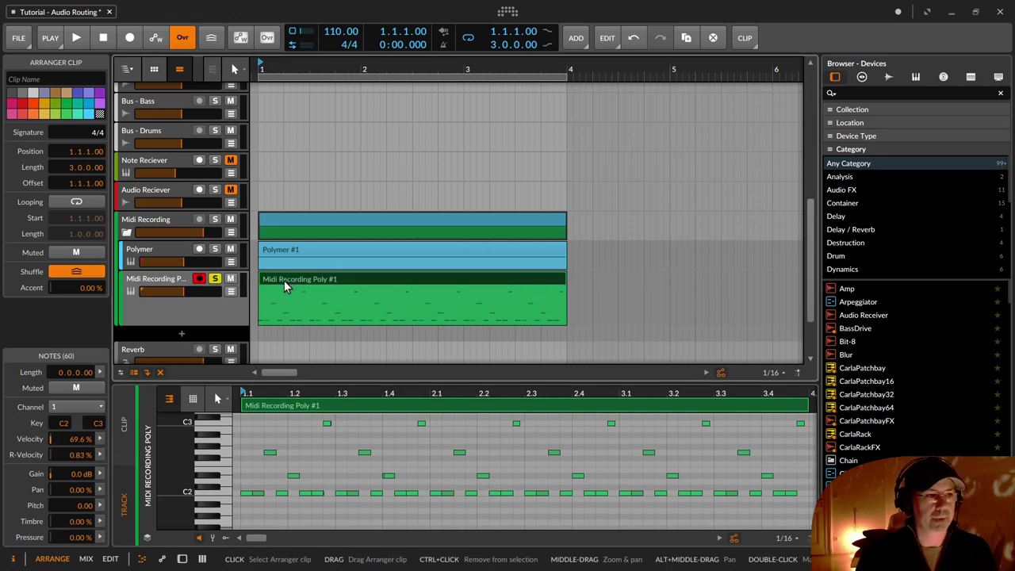
Delete the recorded Midi Recording Poly clip and shrink the track back to its compact height.
{"action": "key", "text": "Delete"}
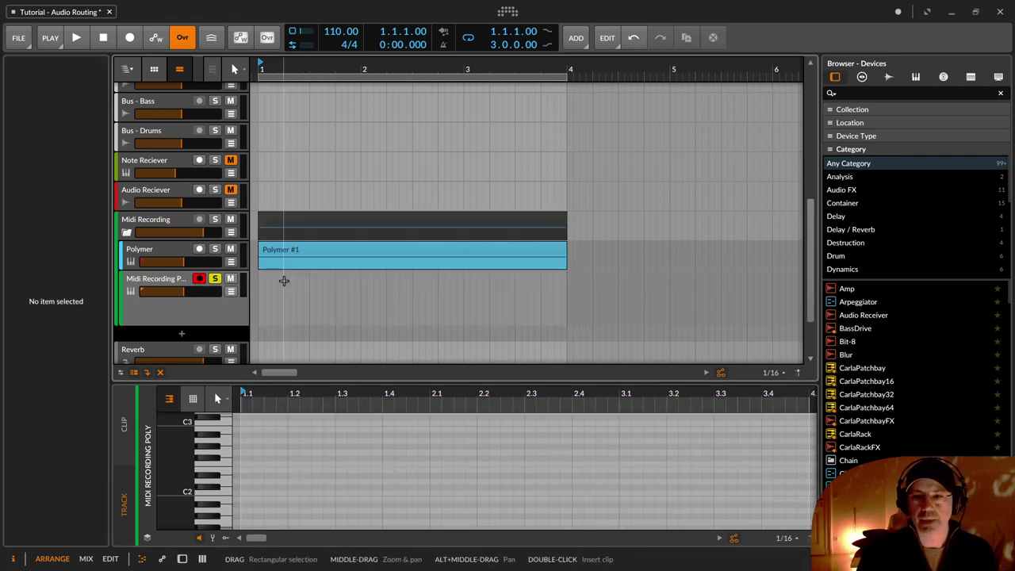
{"action": "left_click", "coordinate": [169, 285]}
{"action": "left_click_drag", "start_coordinate": [168, 328], "coordinate": [172, 296]}
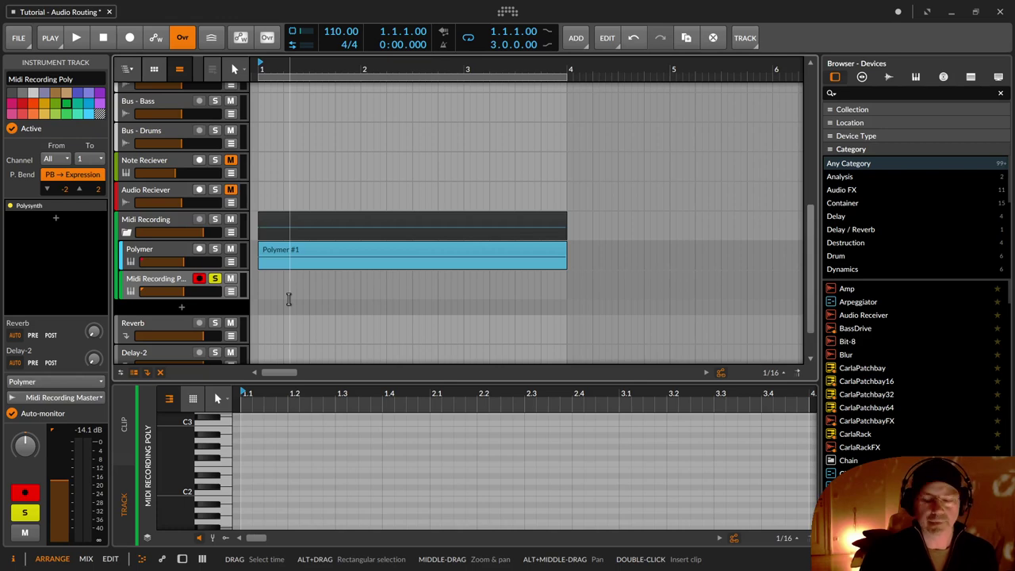
Switch from the note editor to the Midi Recording Poly track's Polysynth device and select the Polymer #1 clip.
{"action": "left_click", "coordinate": [306, 439]}
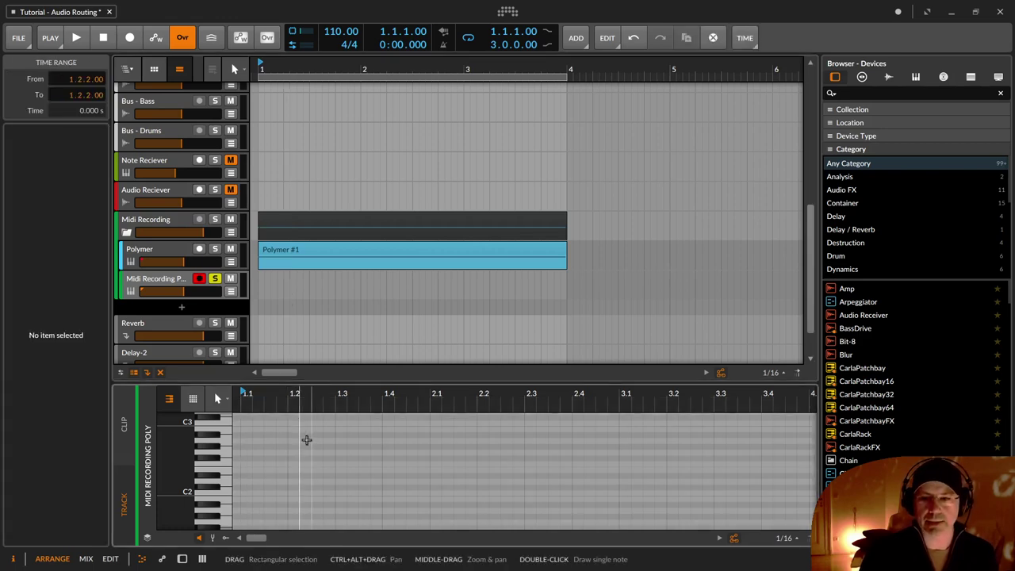
{"action": "left_click", "coordinate": [157, 558]}
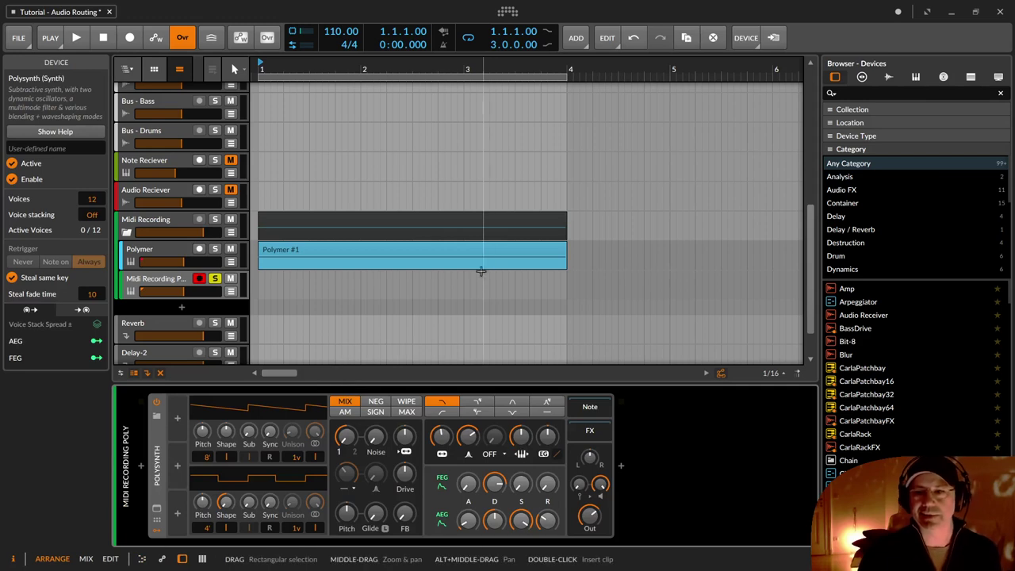
{"action": "left_click", "coordinate": [356, 247]}
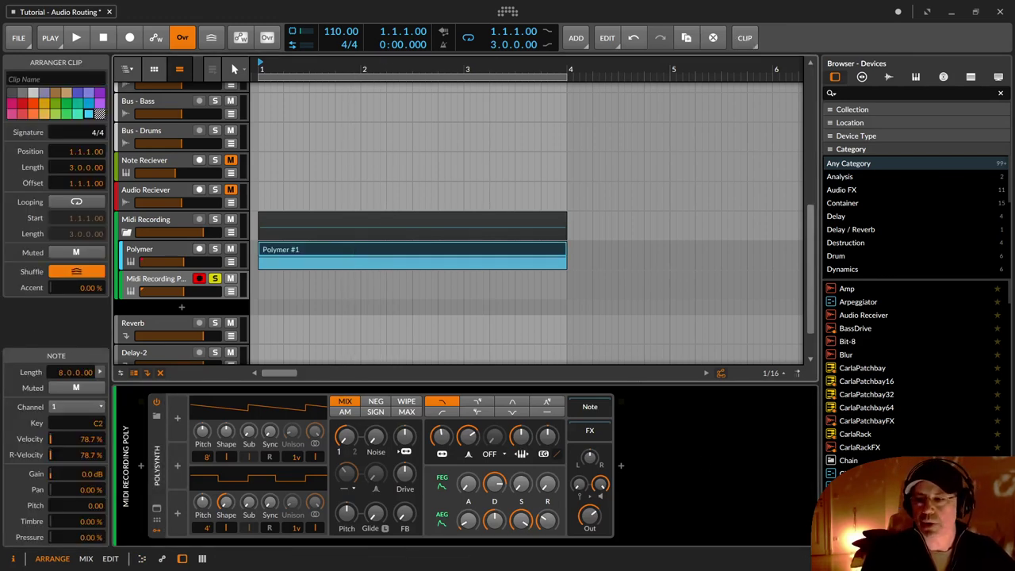
Show the Studio I/O settings, switch Mono monitoring on and off again, and hide the side panel.
{"action": "left_click", "coordinate": [961, 559]}
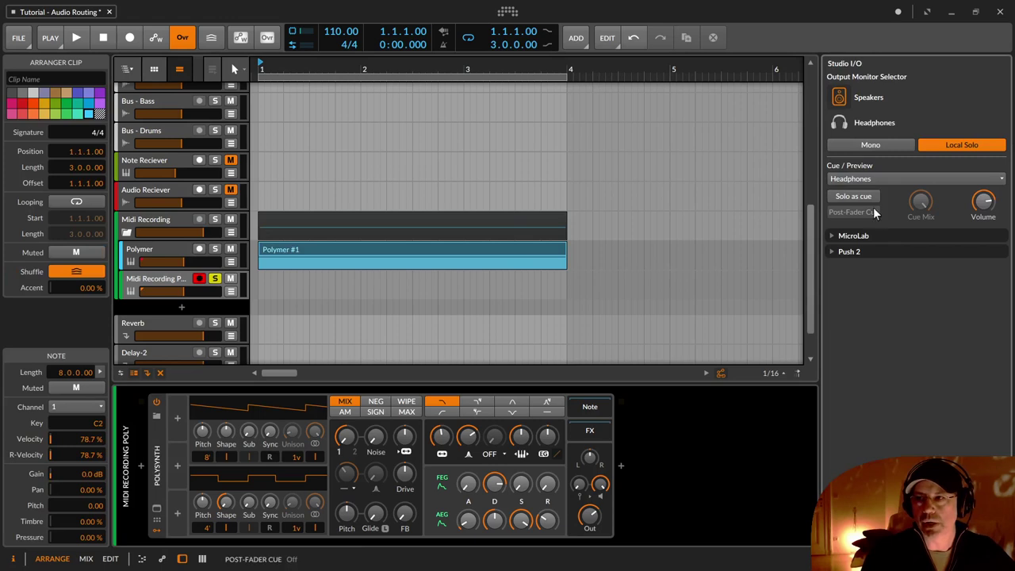
{"action": "left_click", "coordinate": [870, 145]}
{"action": "left_click", "coordinate": [870, 145]}
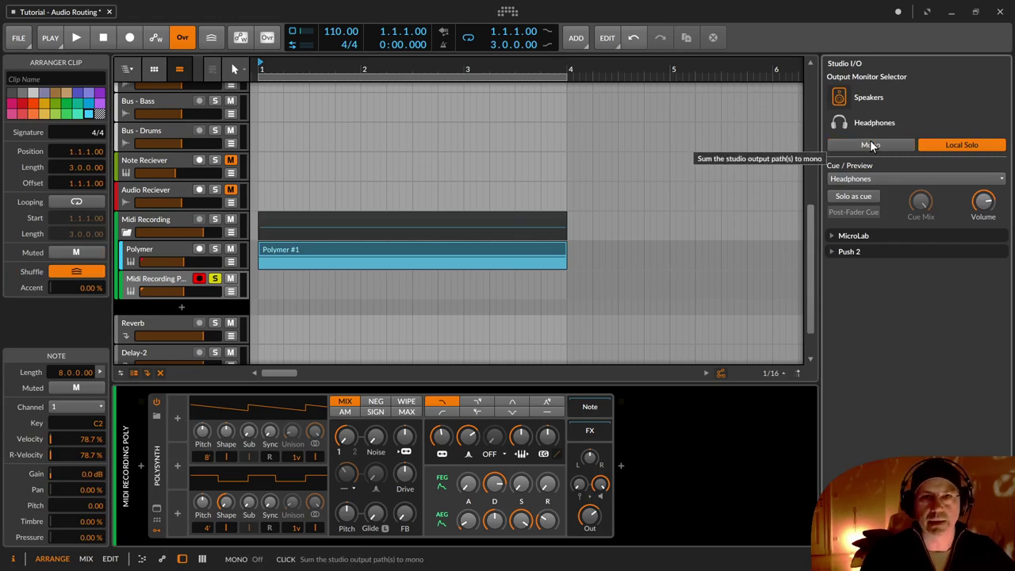
{"action": "left_click", "coordinate": [871, 145]}
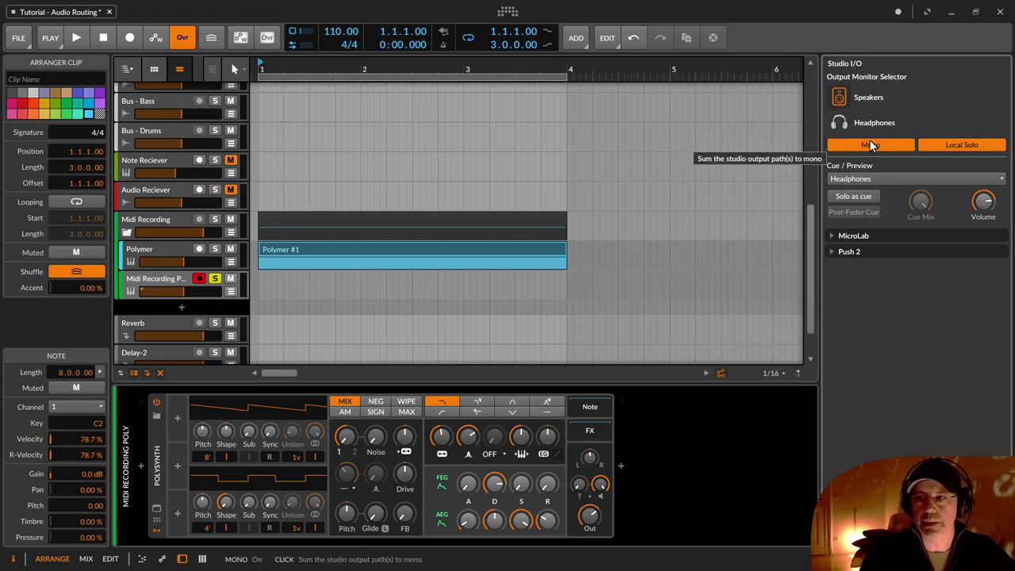
{"action": "left_click", "coordinate": [870, 145]}
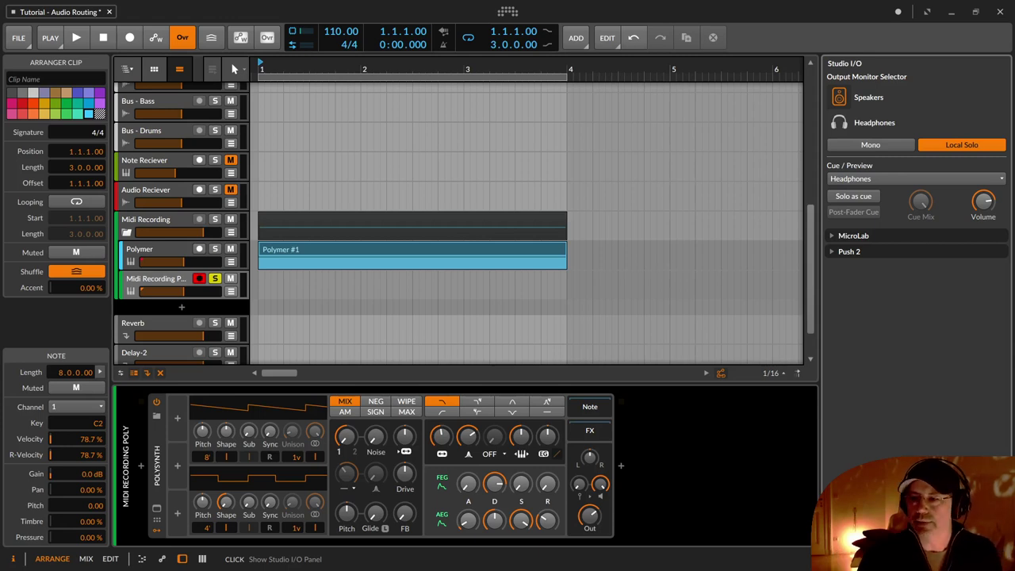
{"action": "left_click", "coordinate": [1003, 559]}
{"action": "left_click", "coordinate": [1003, 559]}
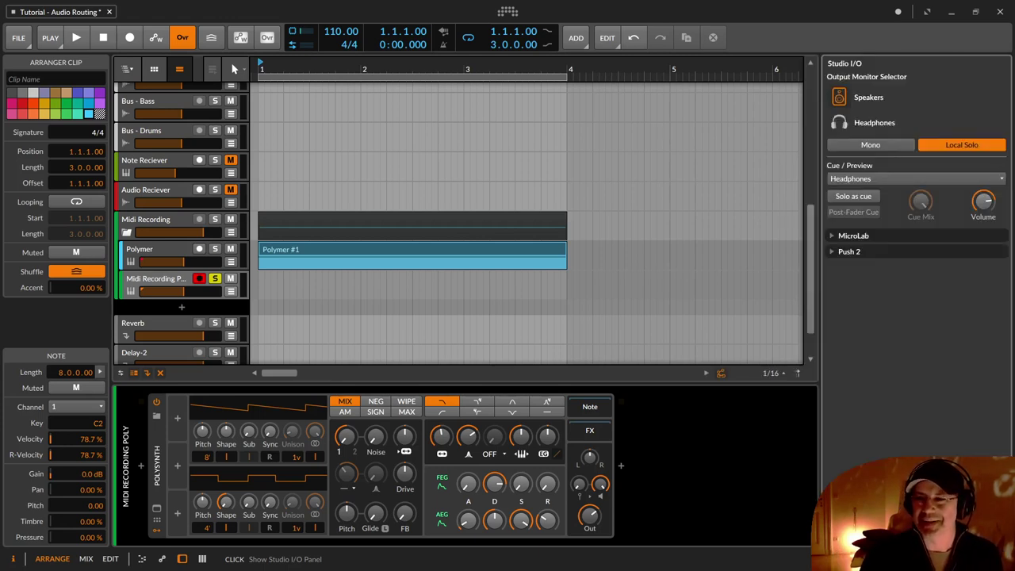
{"action": "left_click", "coordinate": [1003, 558]}
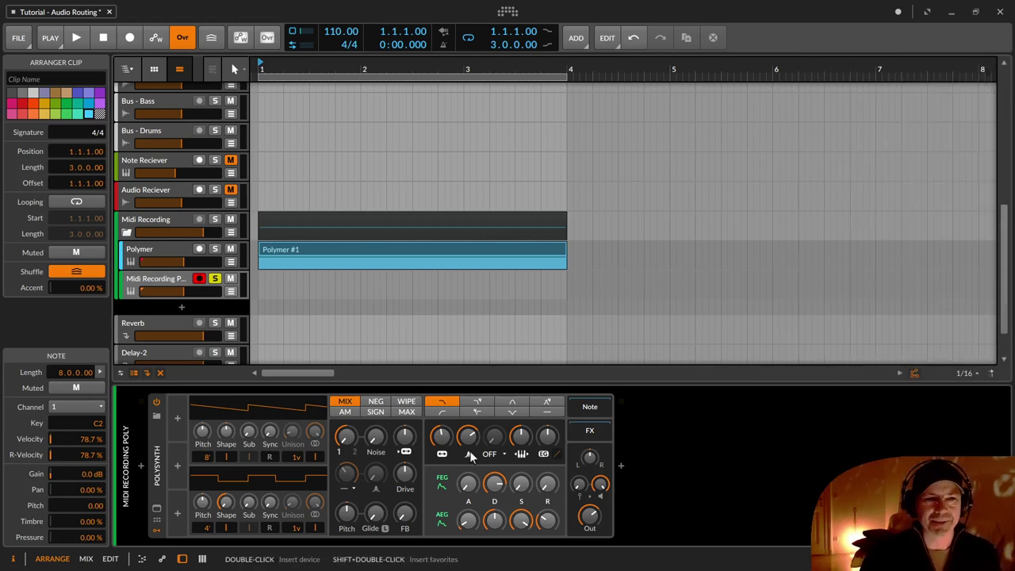